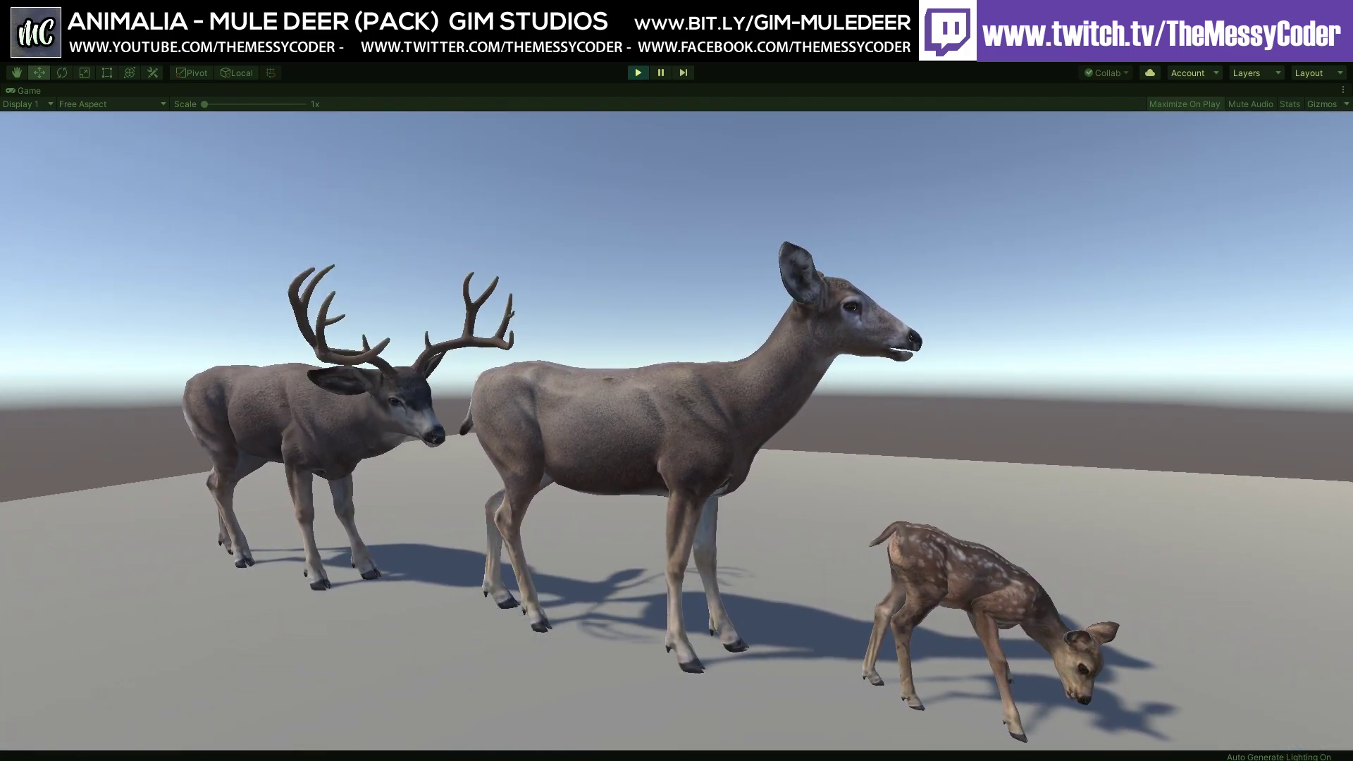
Step: Stop play mode and select the additive animations from Add_Hit_Chest_Left through Add_Neutral in the MuleDeer_F Animations folder
key("ctrl+p")
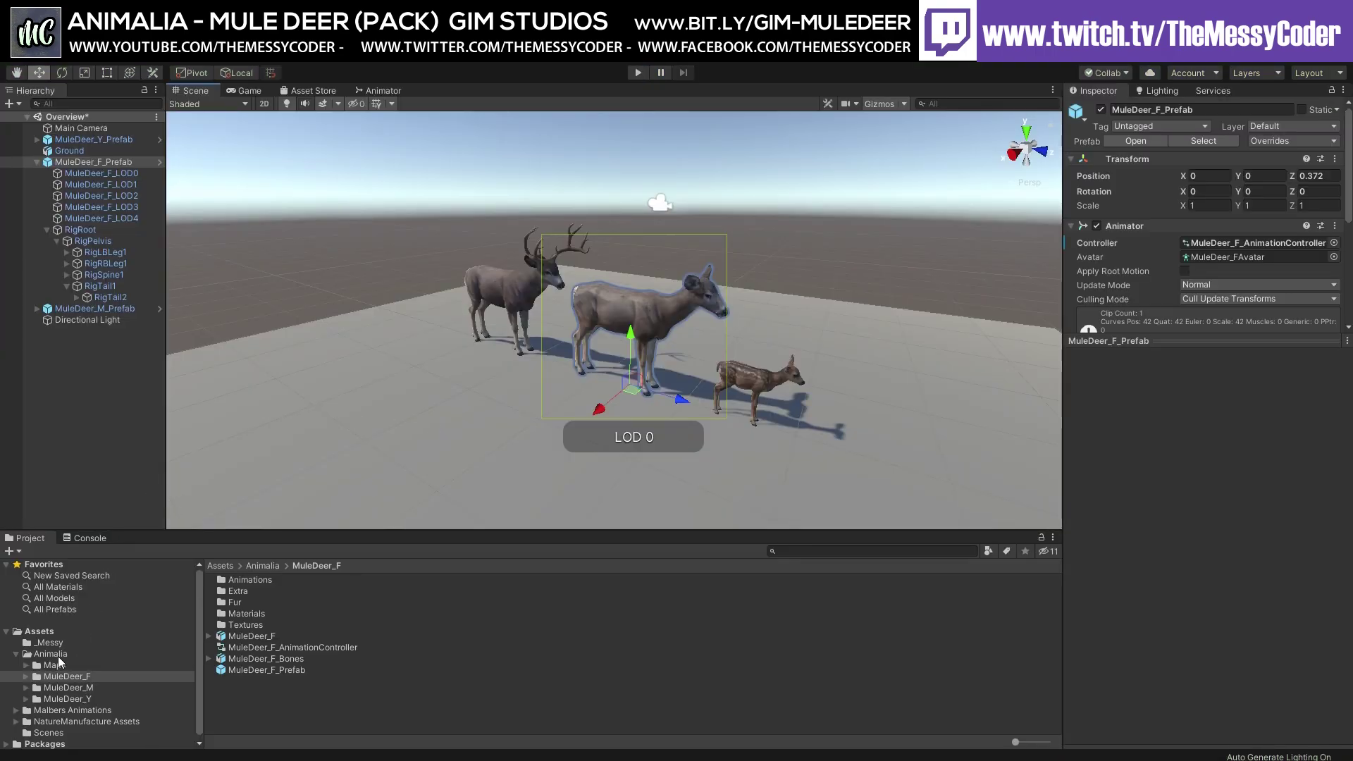
double_click(250, 579)
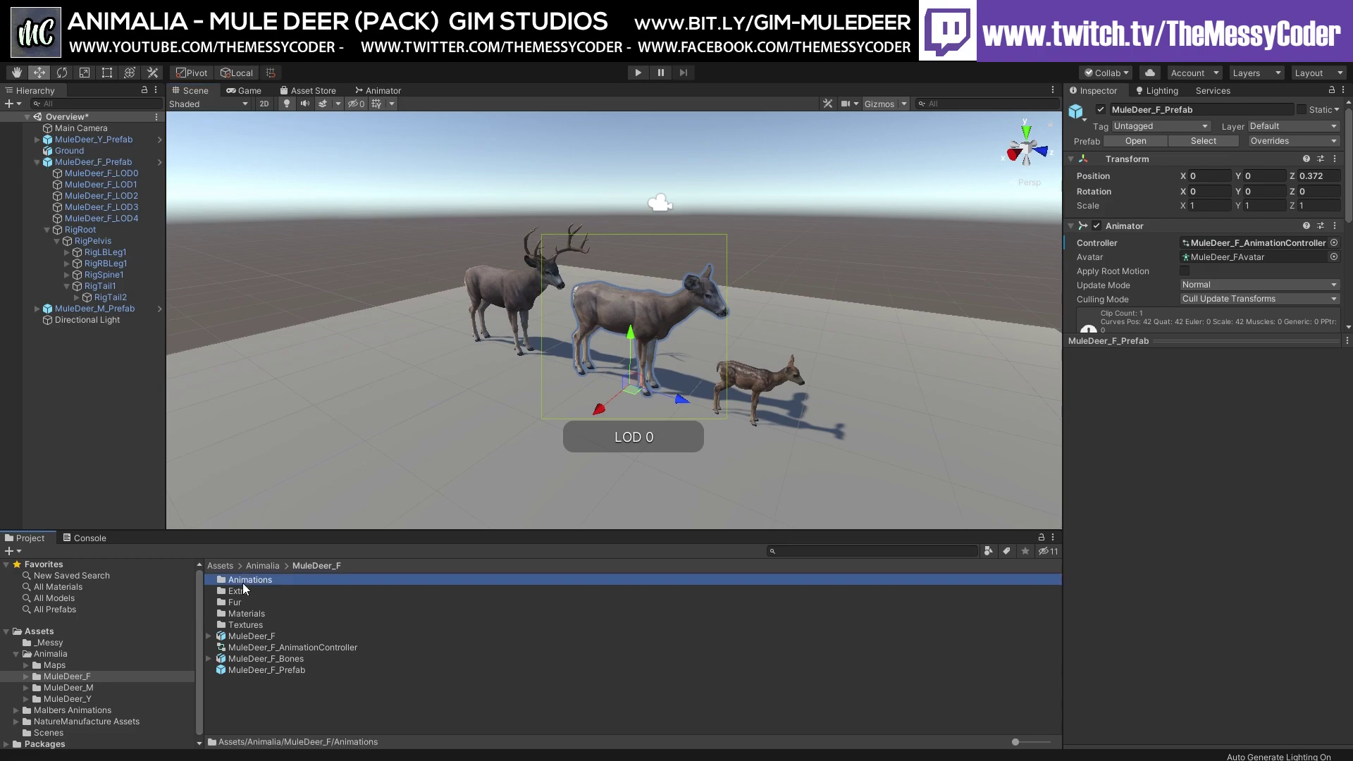
left_click(262, 594)
scroll(275, 699, "down", 3)
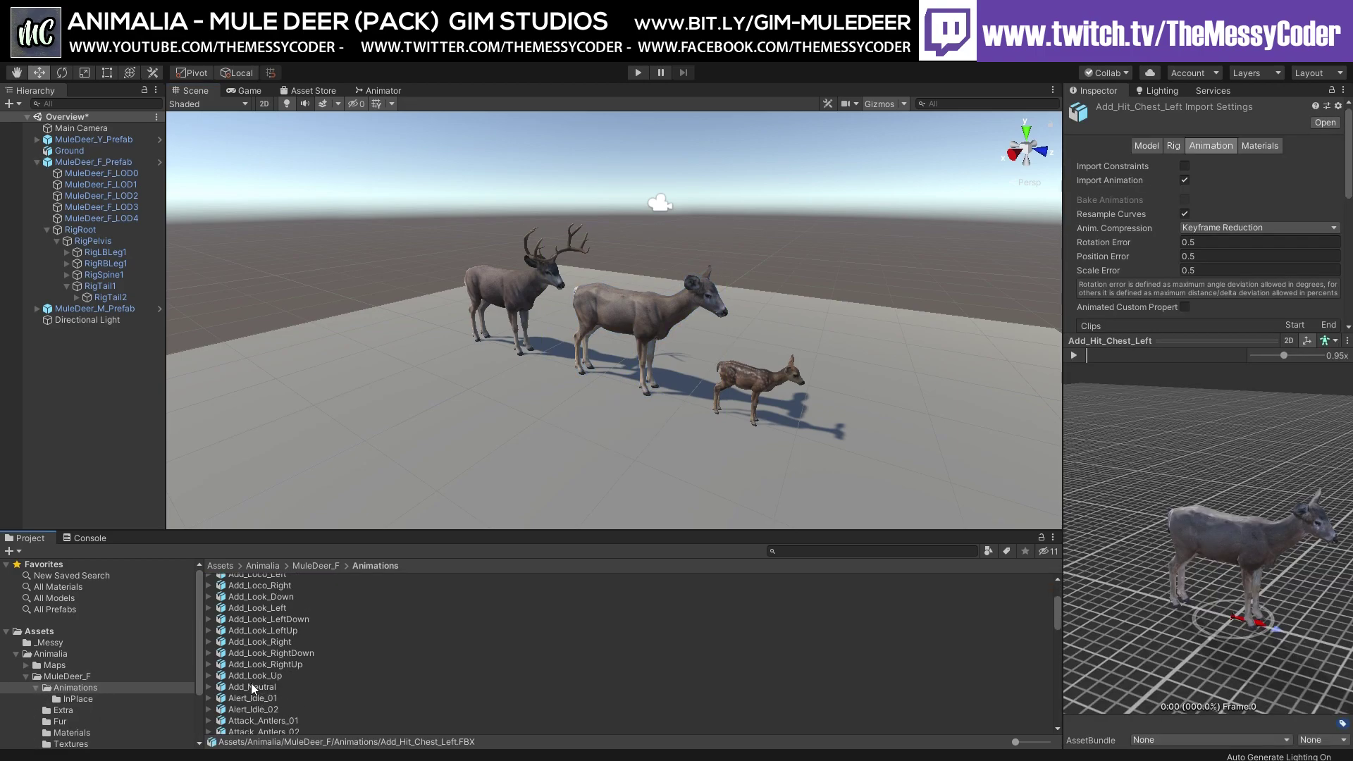
left_click(252, 687, "shift")
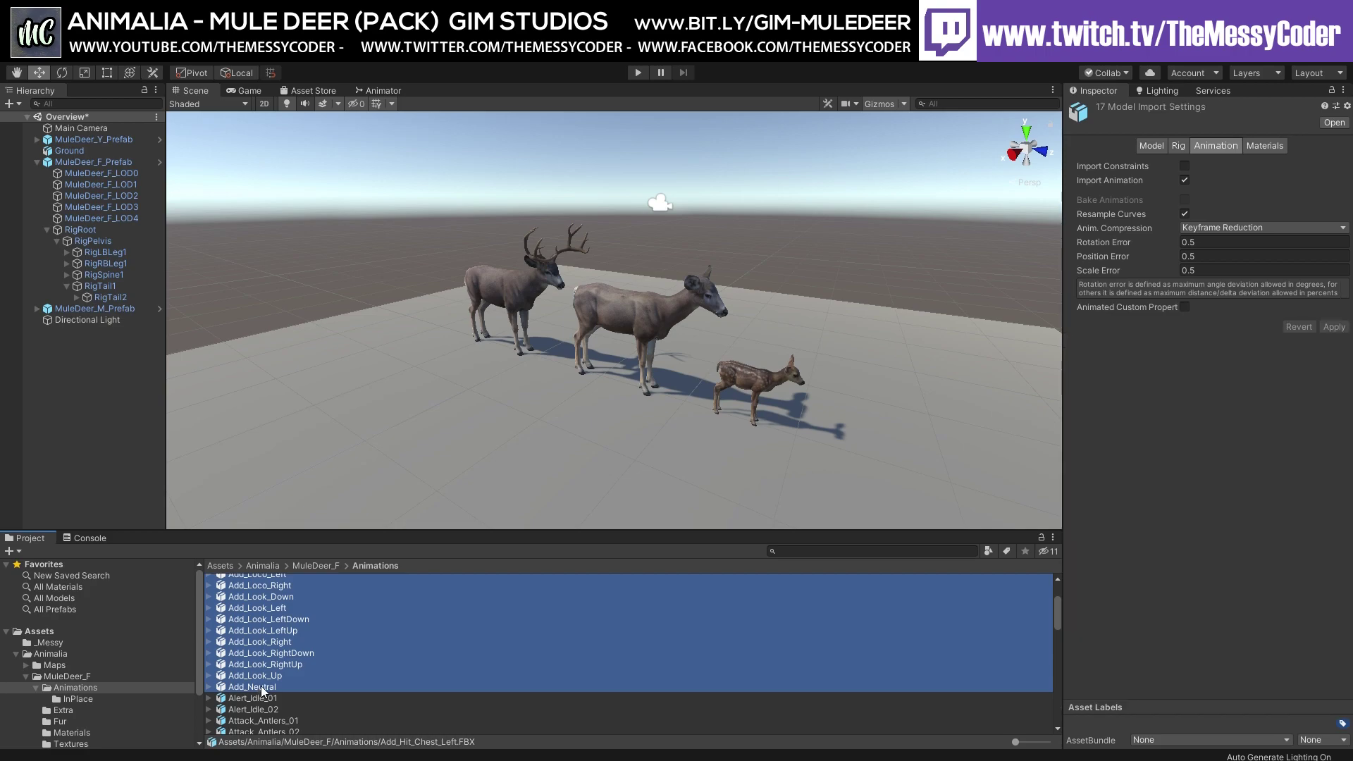
scroll(266, 687, "up", 3)
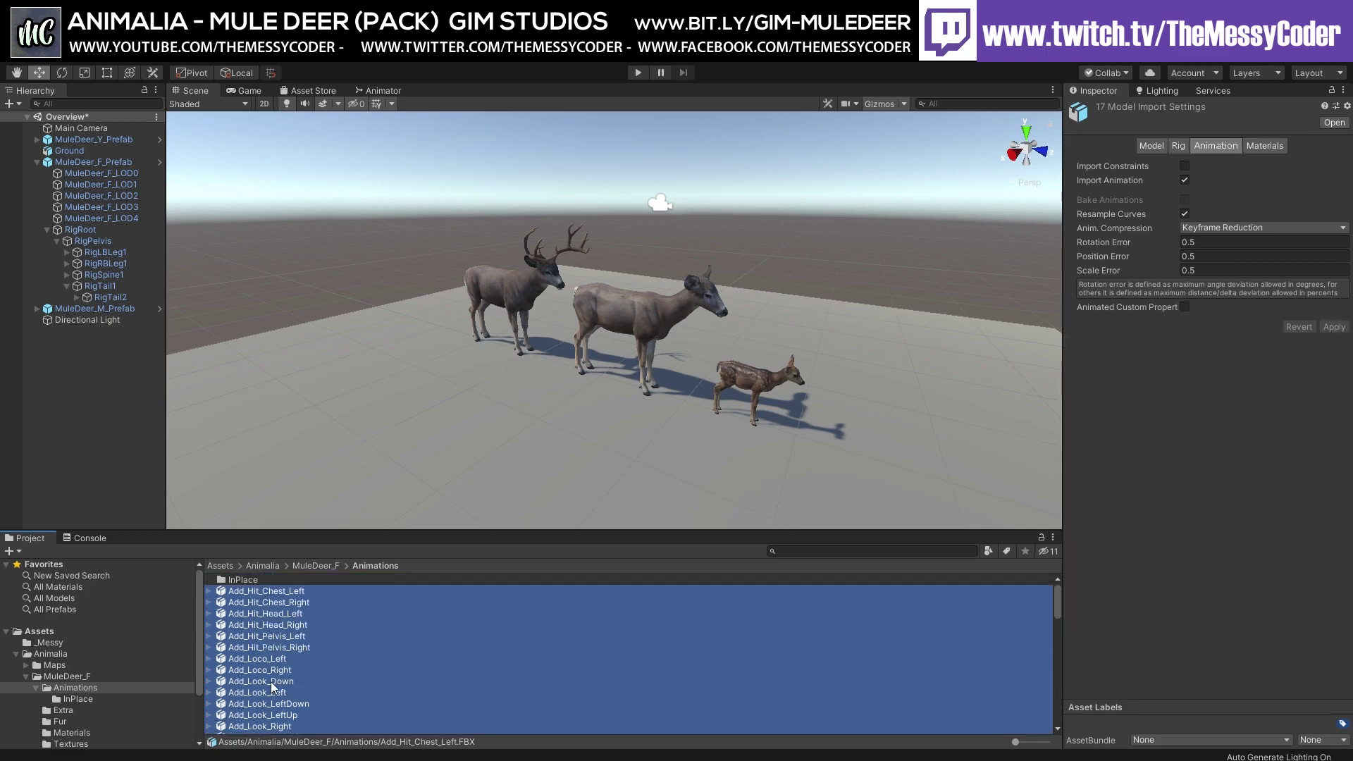
Step: Play the Add_Hit_Chest_Left and Add_Hit_Pelvis_Left animation clips in the preview
left_click(304, 597)
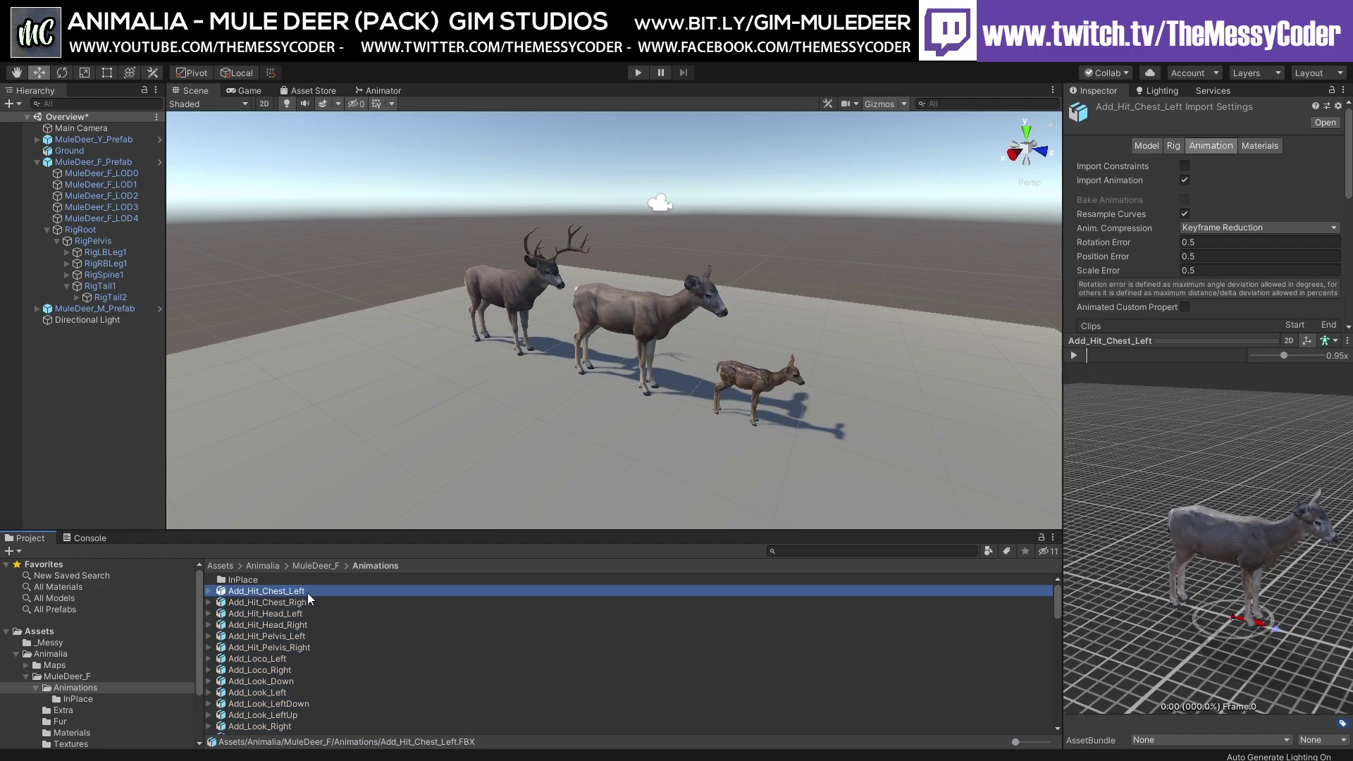
left_click(1074, 356)
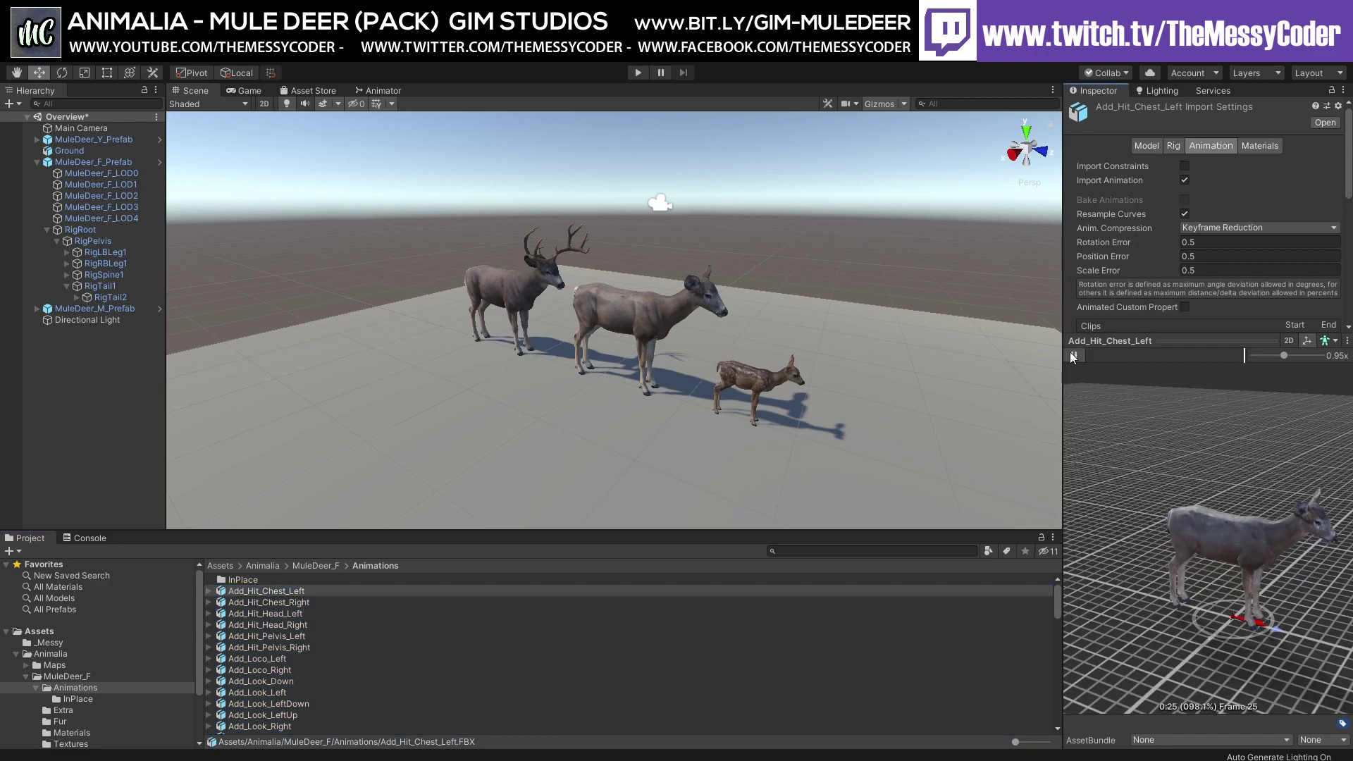
left_click(253, 660)
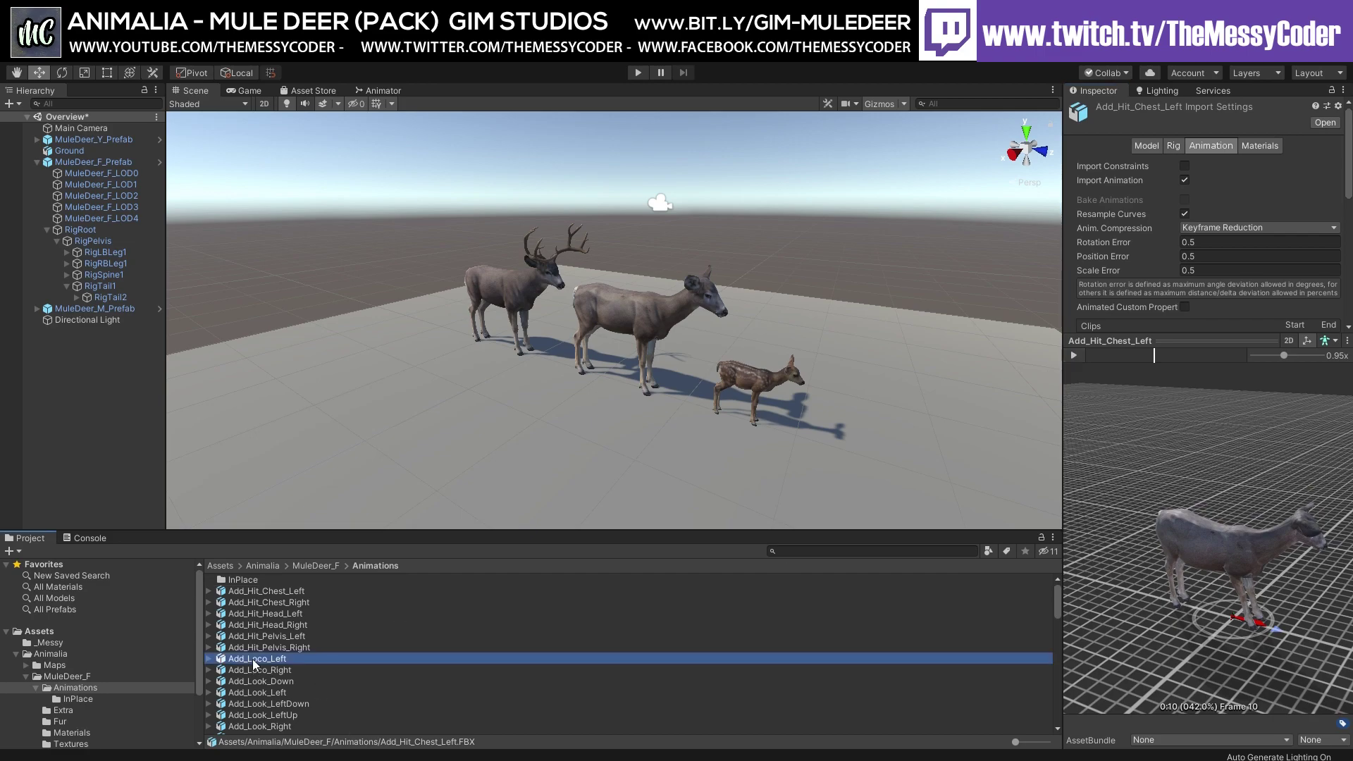
left_click(317, 637)
left_click(1075, 355)
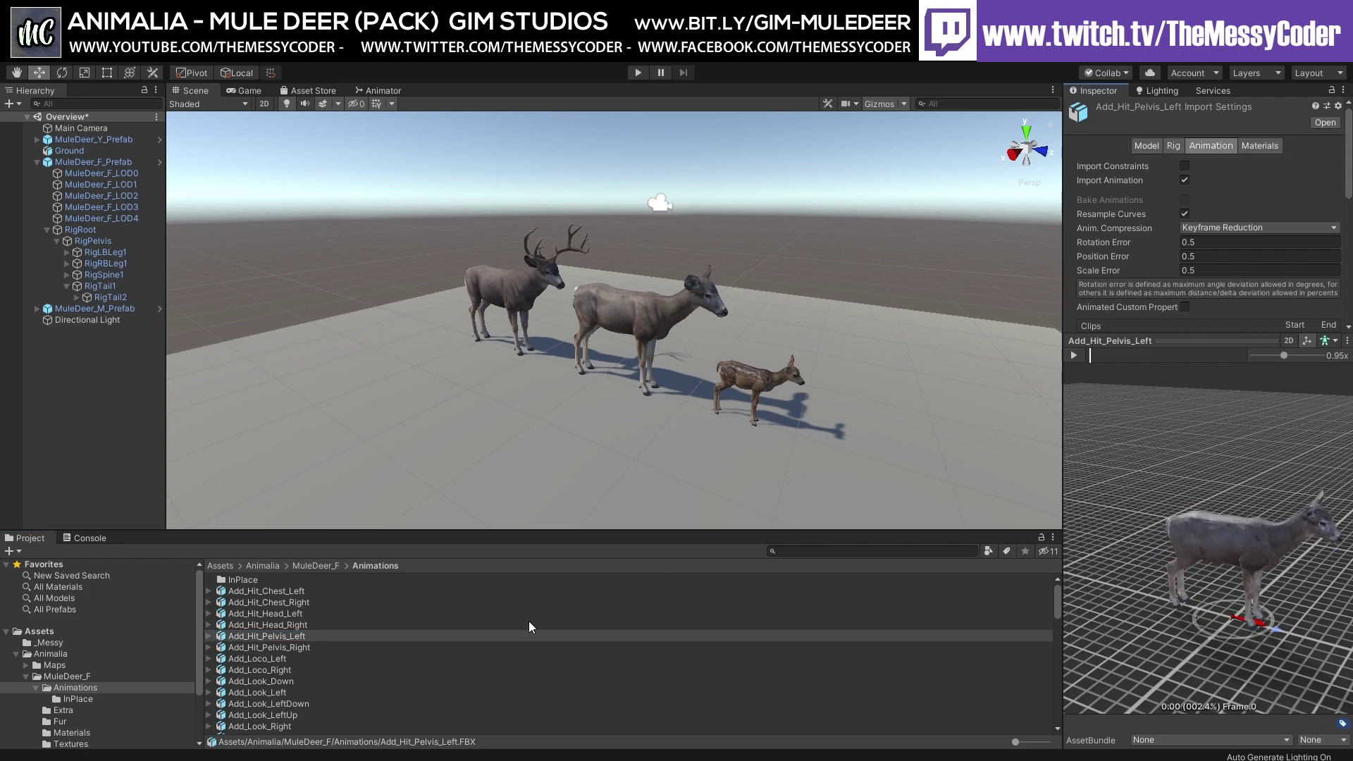
Step: Preview the Add_Loco_Left, Add_Look_Left and Add_Loco_Right clips, viewing Add_Loco_Right from the deer's front
left_click(266, 657)
scroll(269, 661, "down", 1)
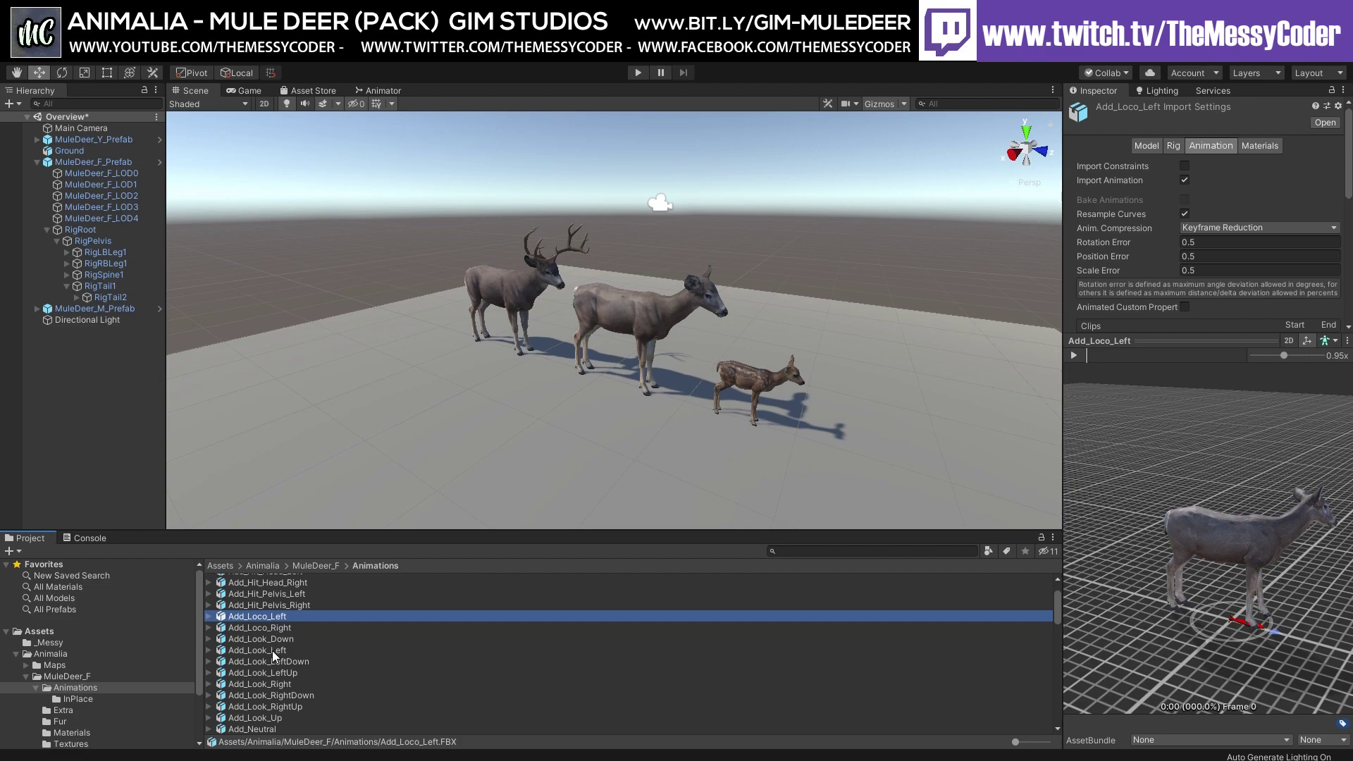
left_click(272, 650)
left_click(278, 628)
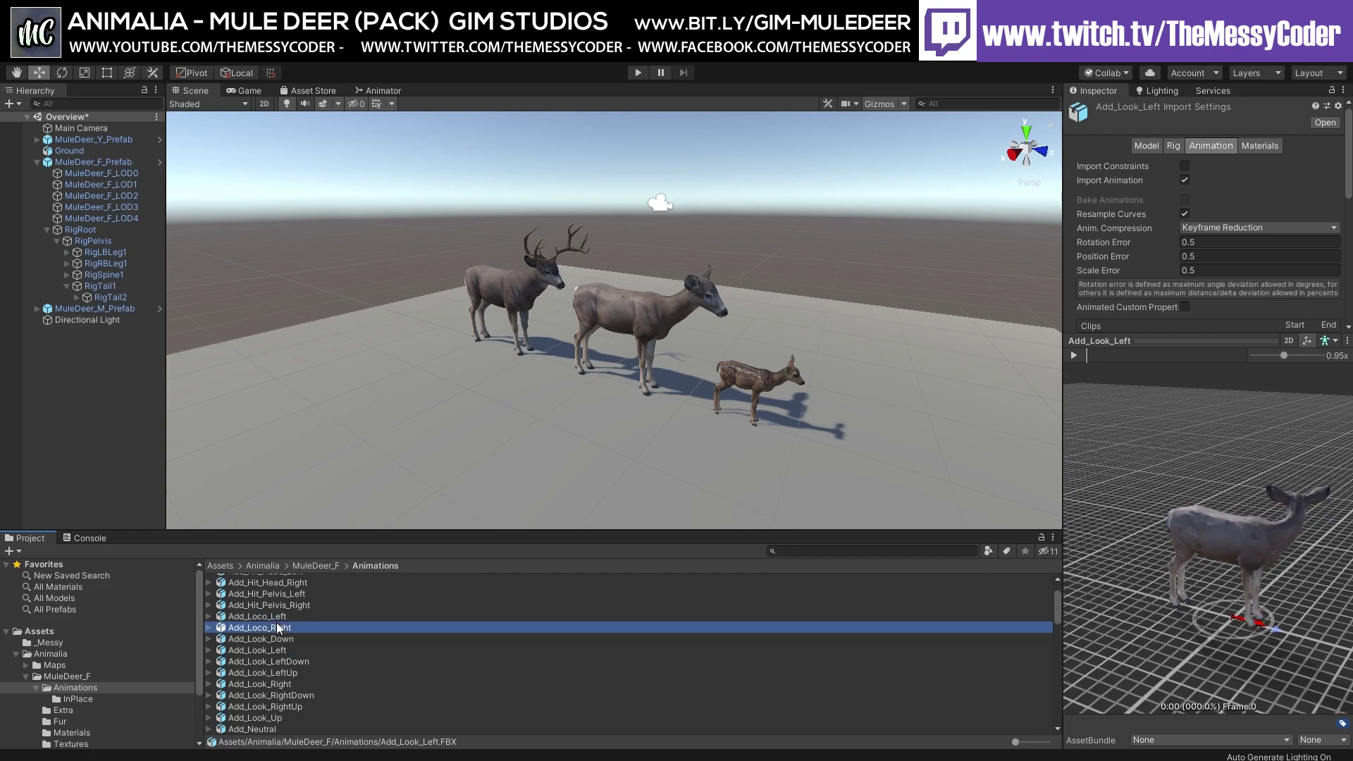
left_click_drag(1116, 388, 1090, 450)
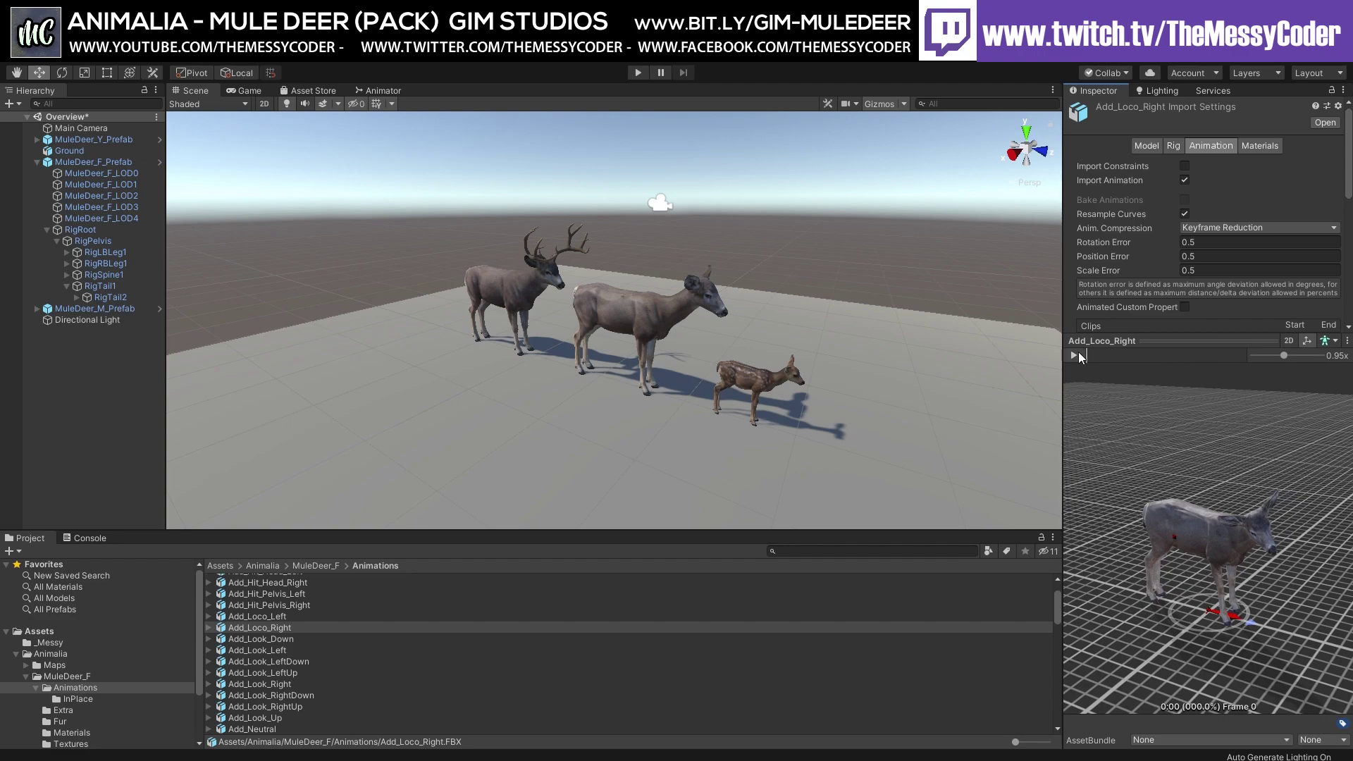
left_click_drag(1248, 534, 1205, 554)
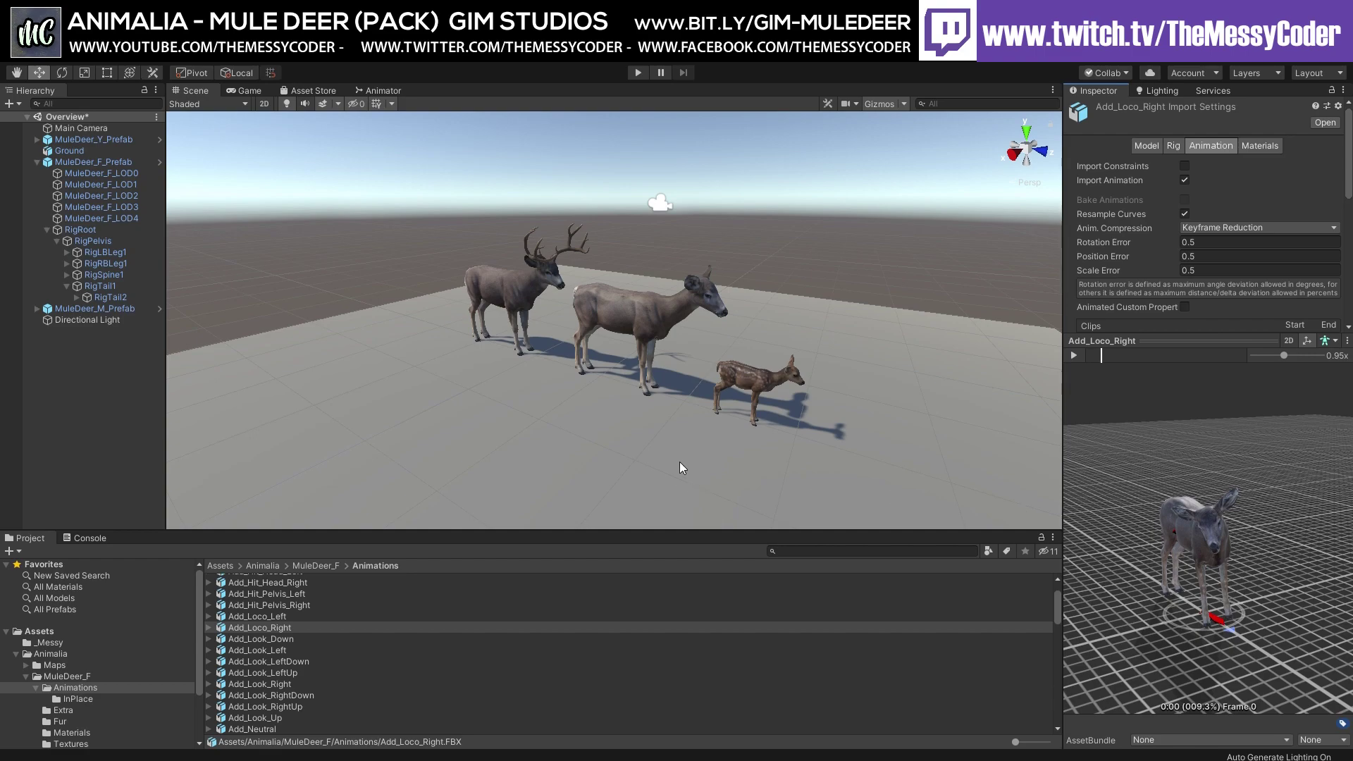
Step: Open the Test animator controller in the _Messy folder and inspect the state motions on its Walk and Base layers
left_click(54, 642)
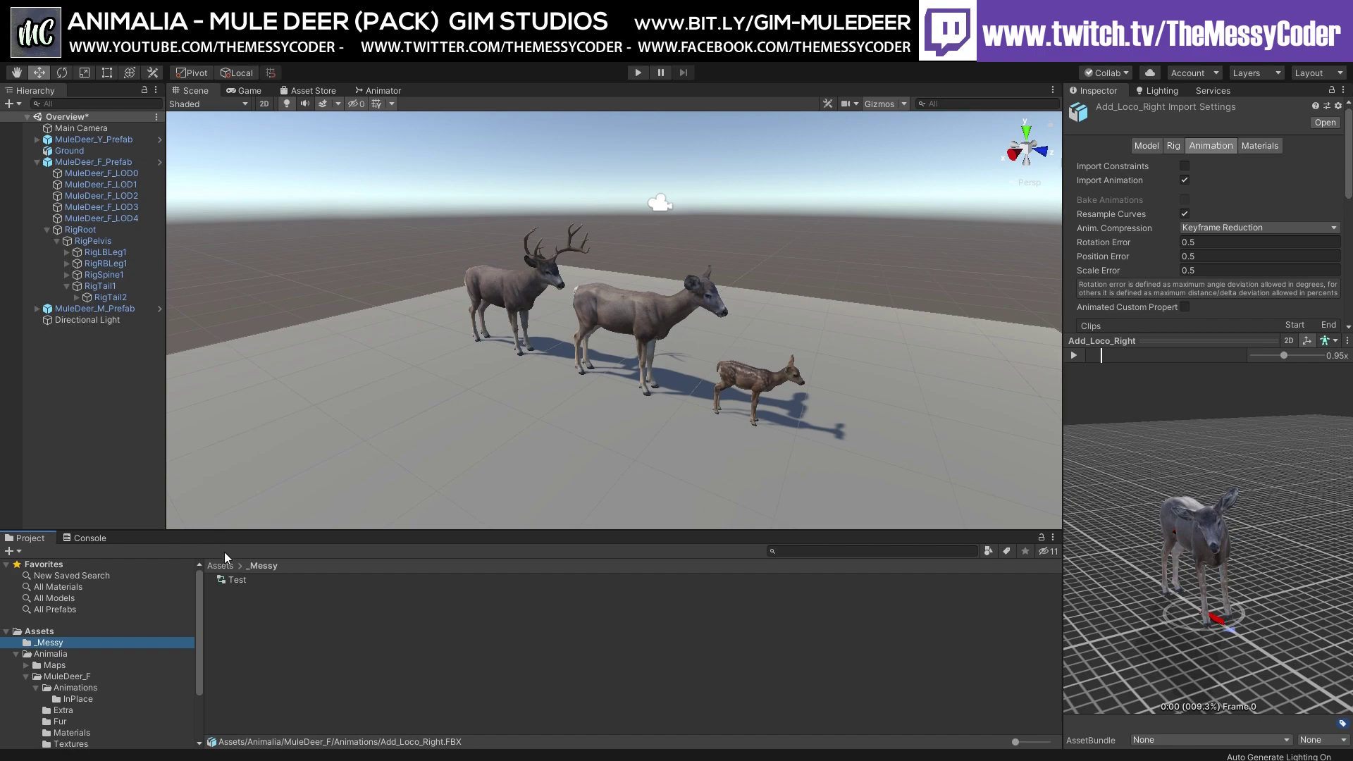
double_click(234, 580)
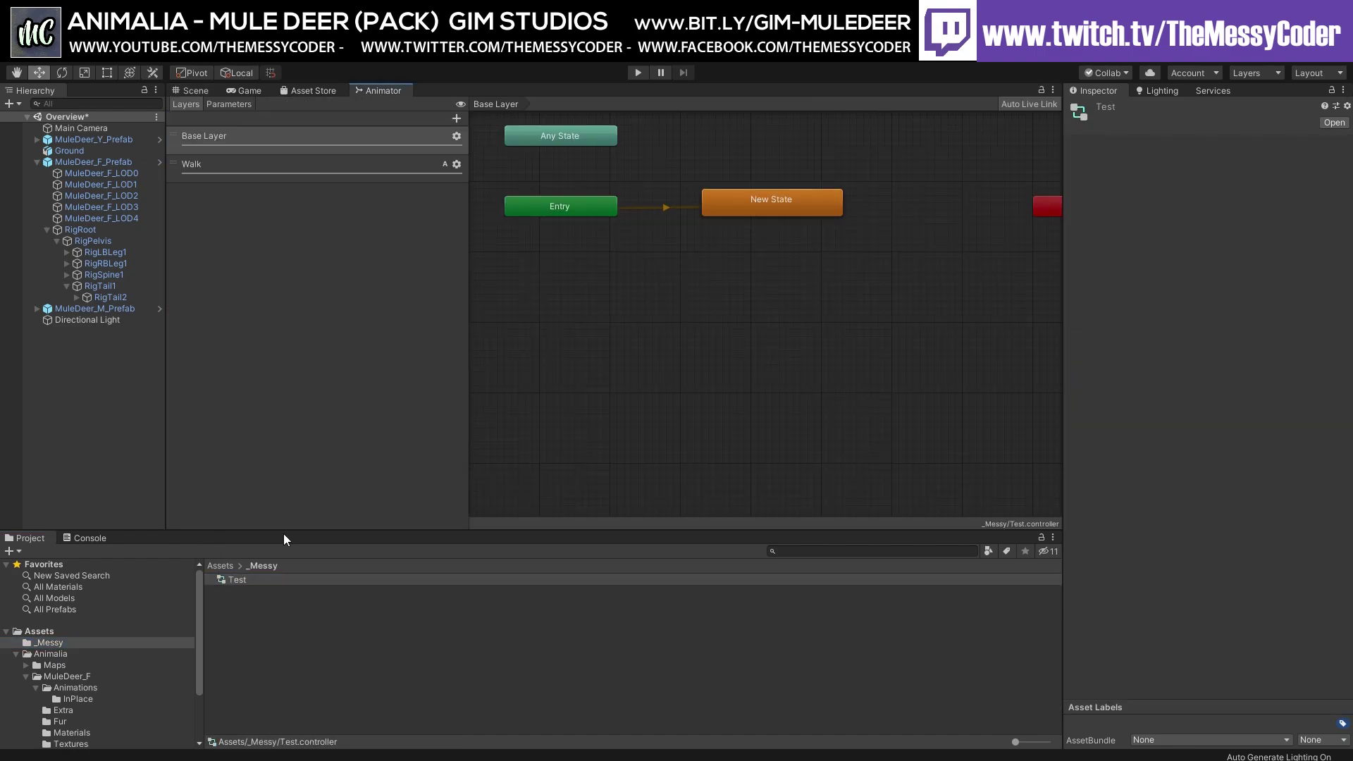
left_click(274, 172)
left_click(724, 215)
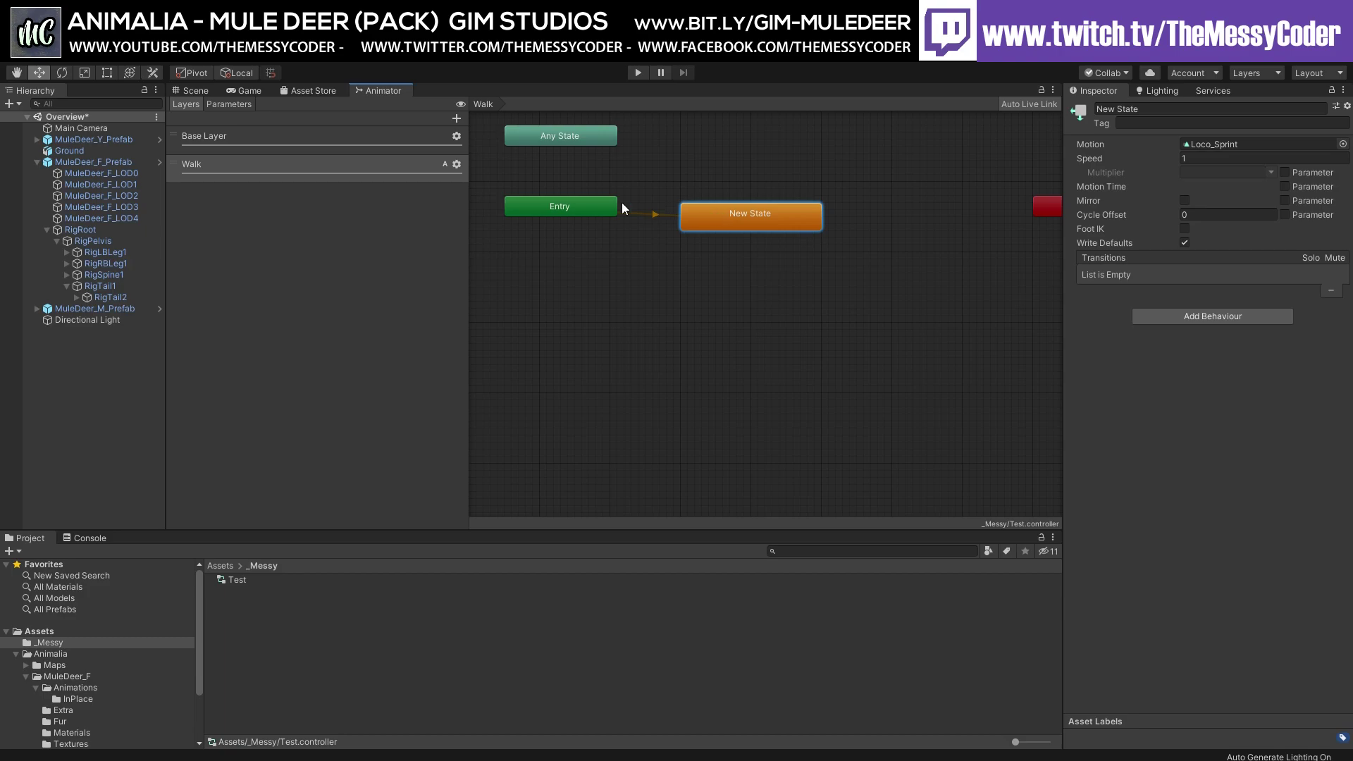
left_click(349, 143)
left_click(821, 204)
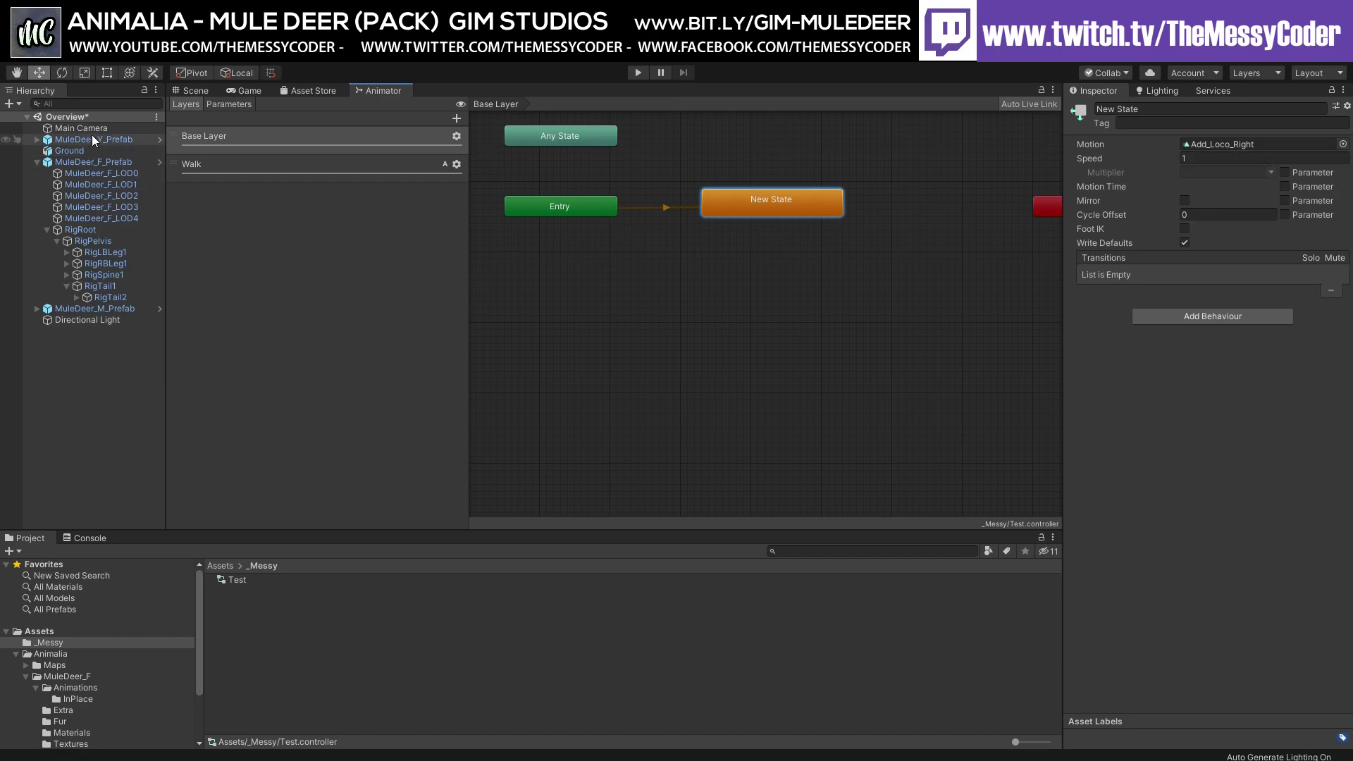
Step: Assign the Test controller to the Animator of MuleDeer_F_Prefab and test the blended animation in play mode
left_click(192, 92)
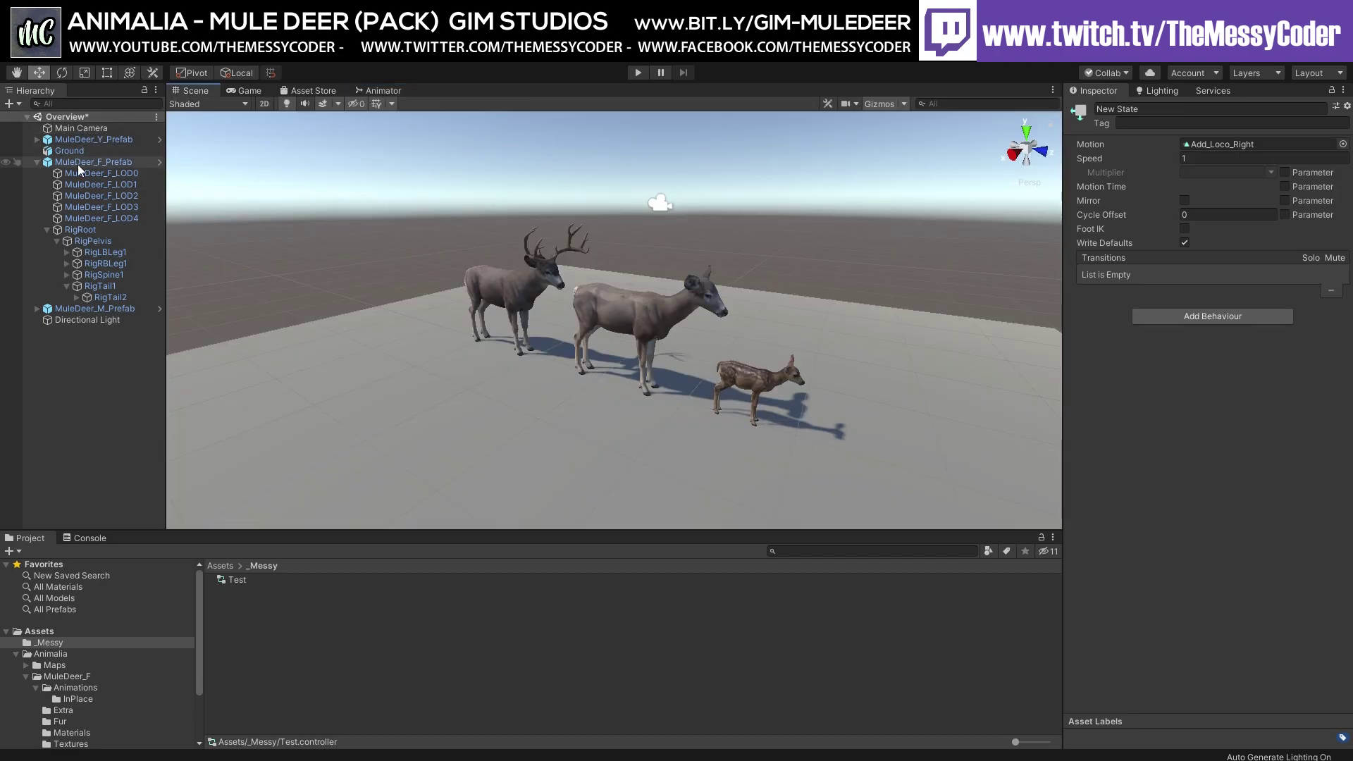
left_click(79, 162)
left_click_drag(240, 580, 180, 206)
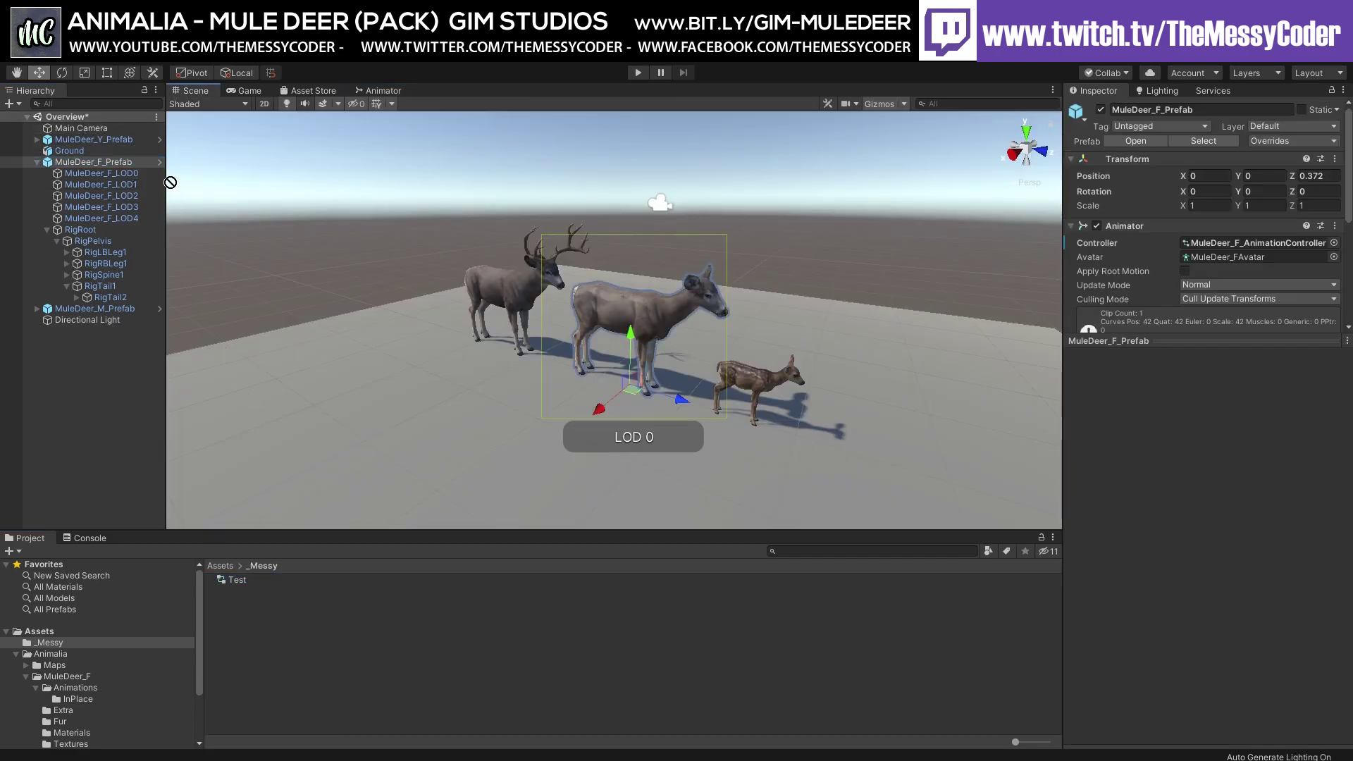
left_click(637, 73)
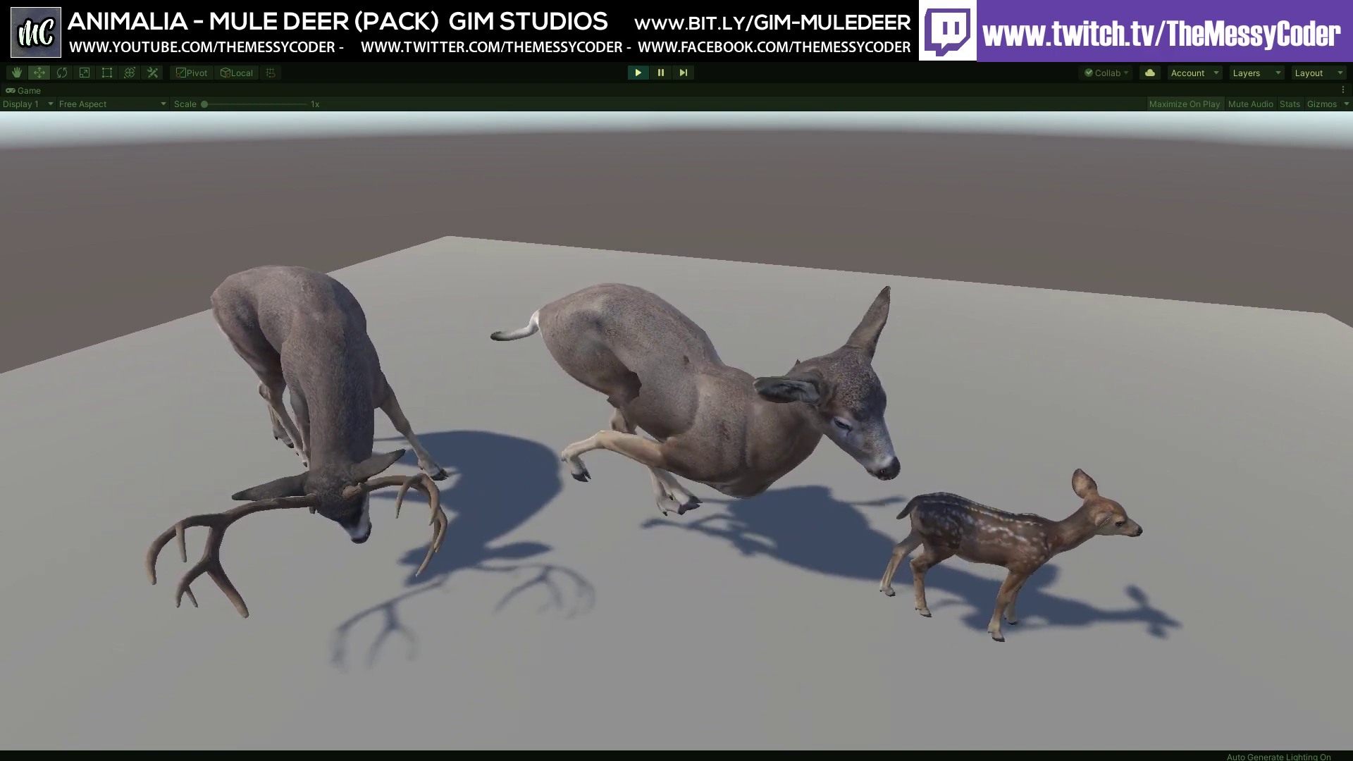
key("ctrl+p")
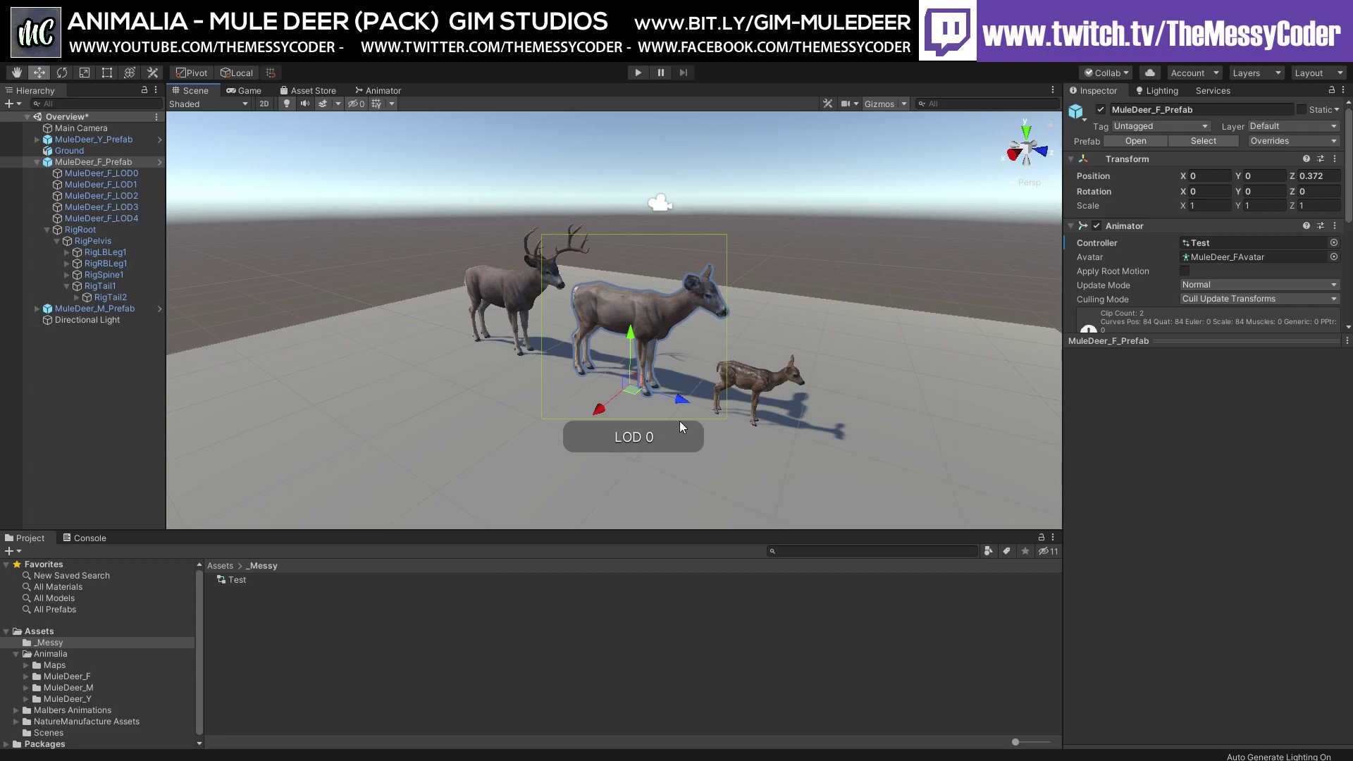
Step: Locate the mesh asset used by MuleDeer_F_LOD0 and examine its wireframe preview
left_click_drag(621, 408, 467, 281, "alt")
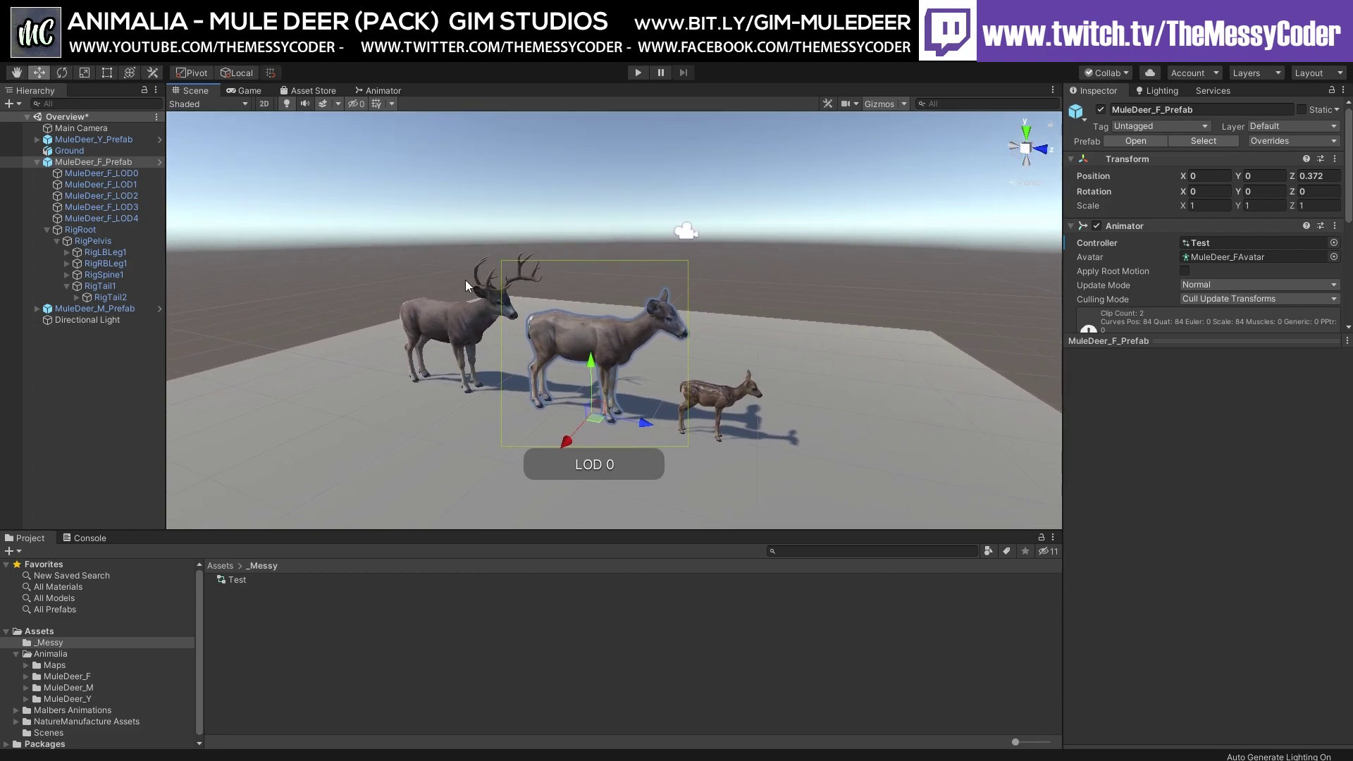
left_click_drag(616, 357, 473, 442, "alt")
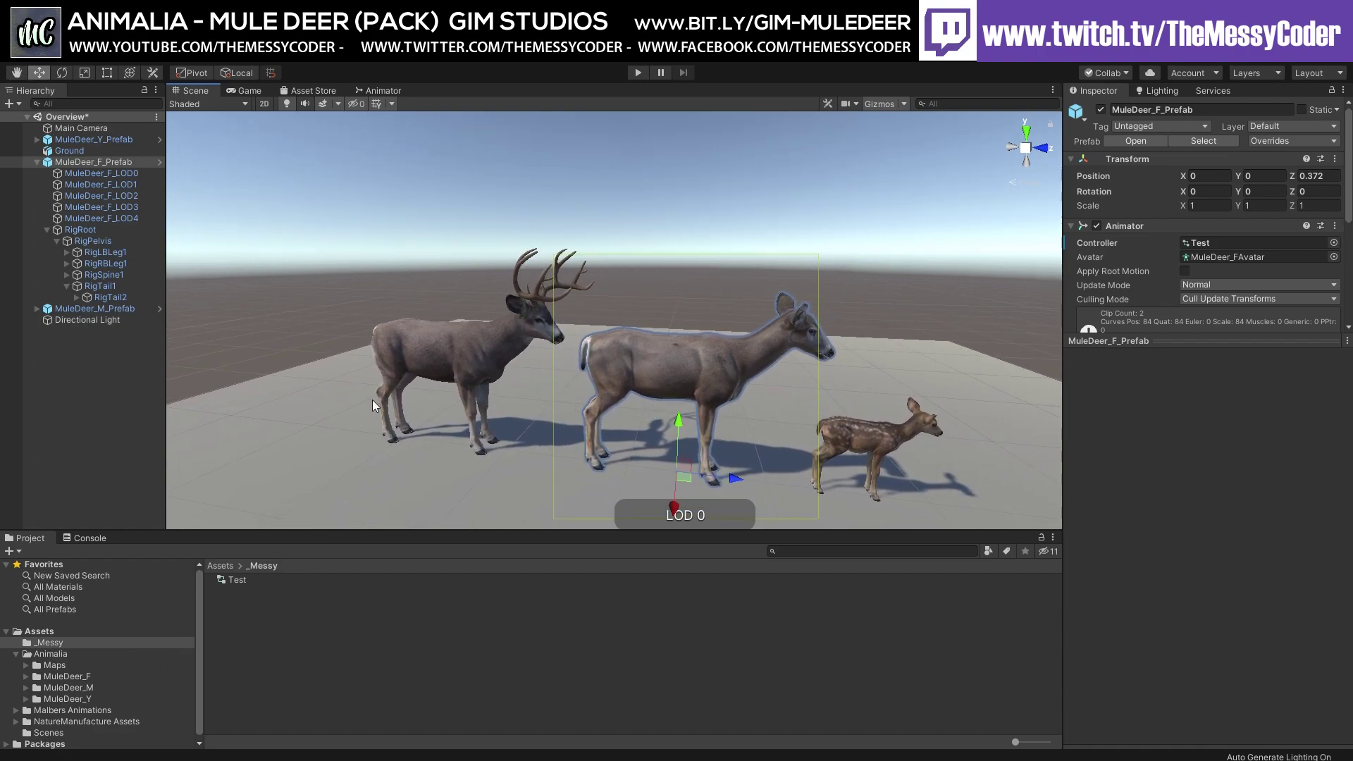
left_click(118, 175)
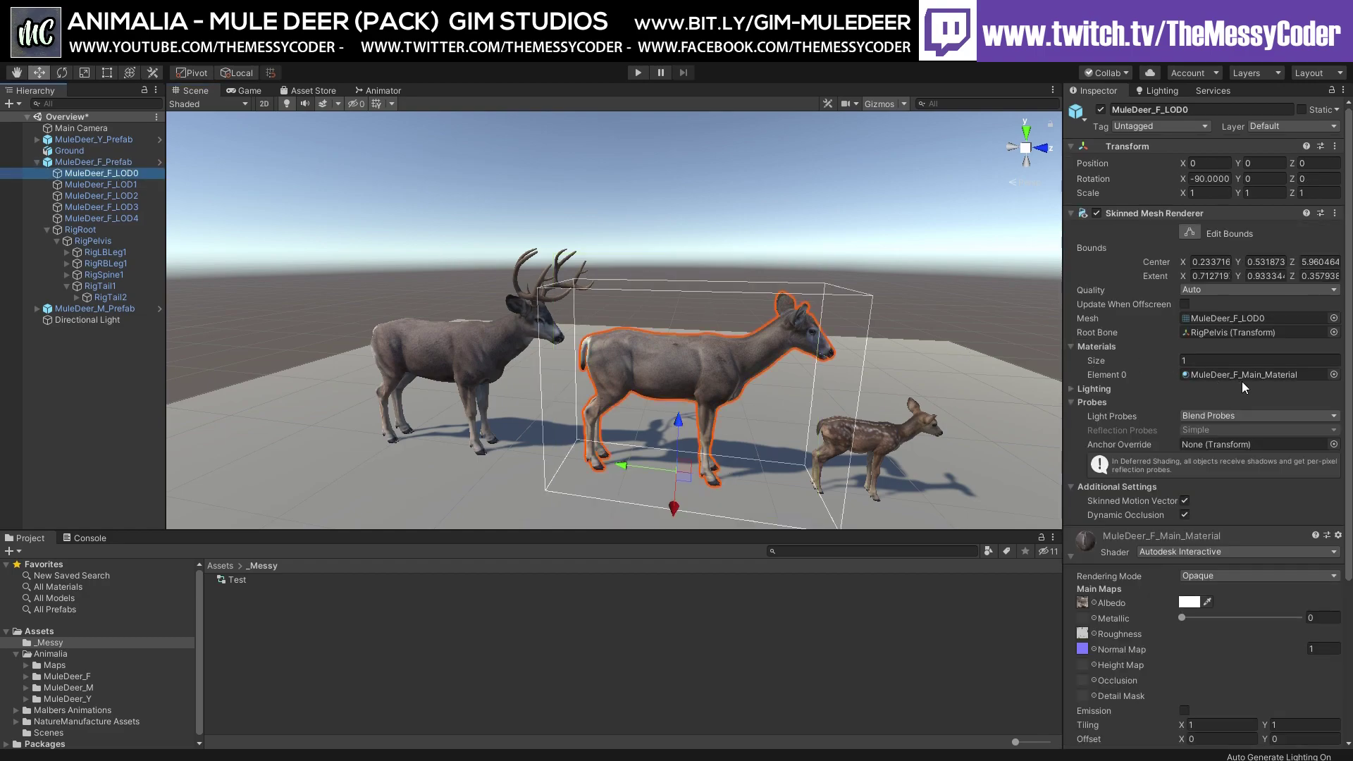
left_click_drag(968, 395, 838, 430, "alt")
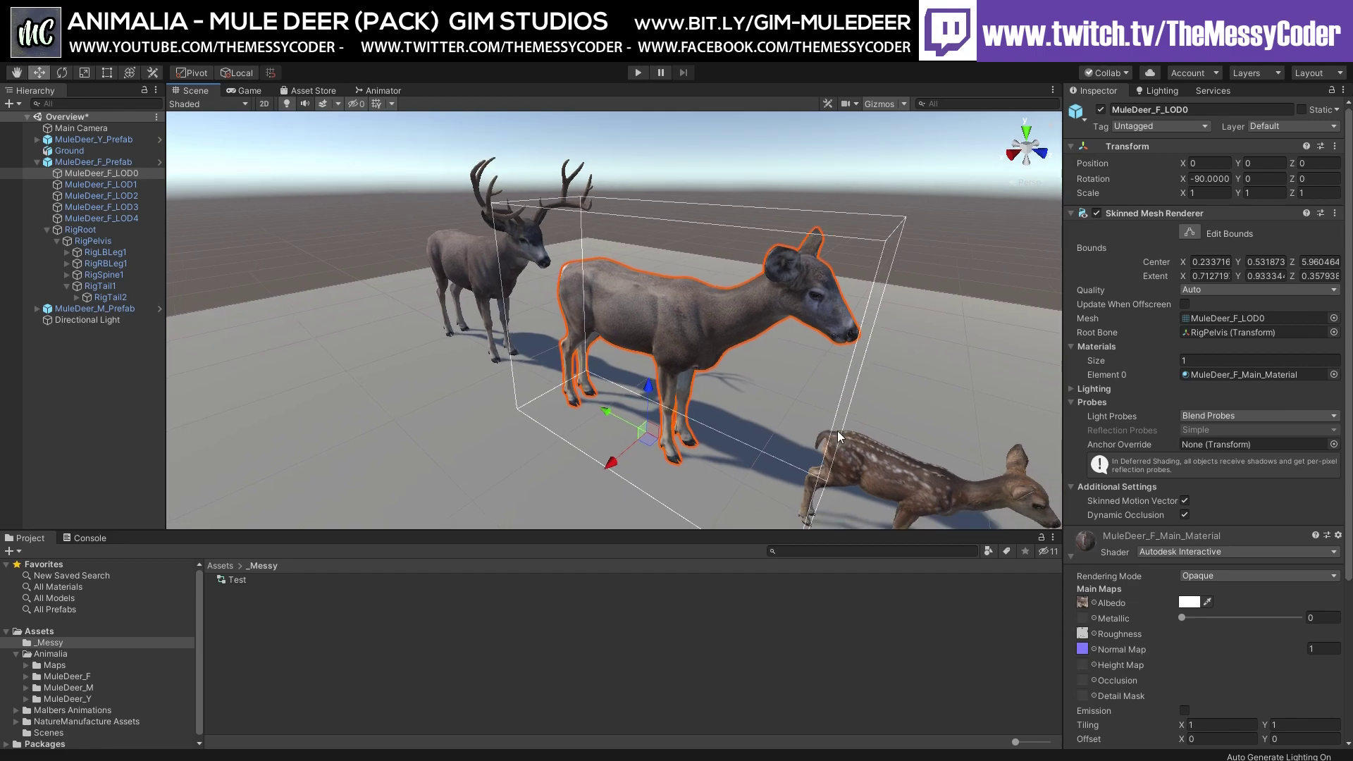
left_click(1224, 318)
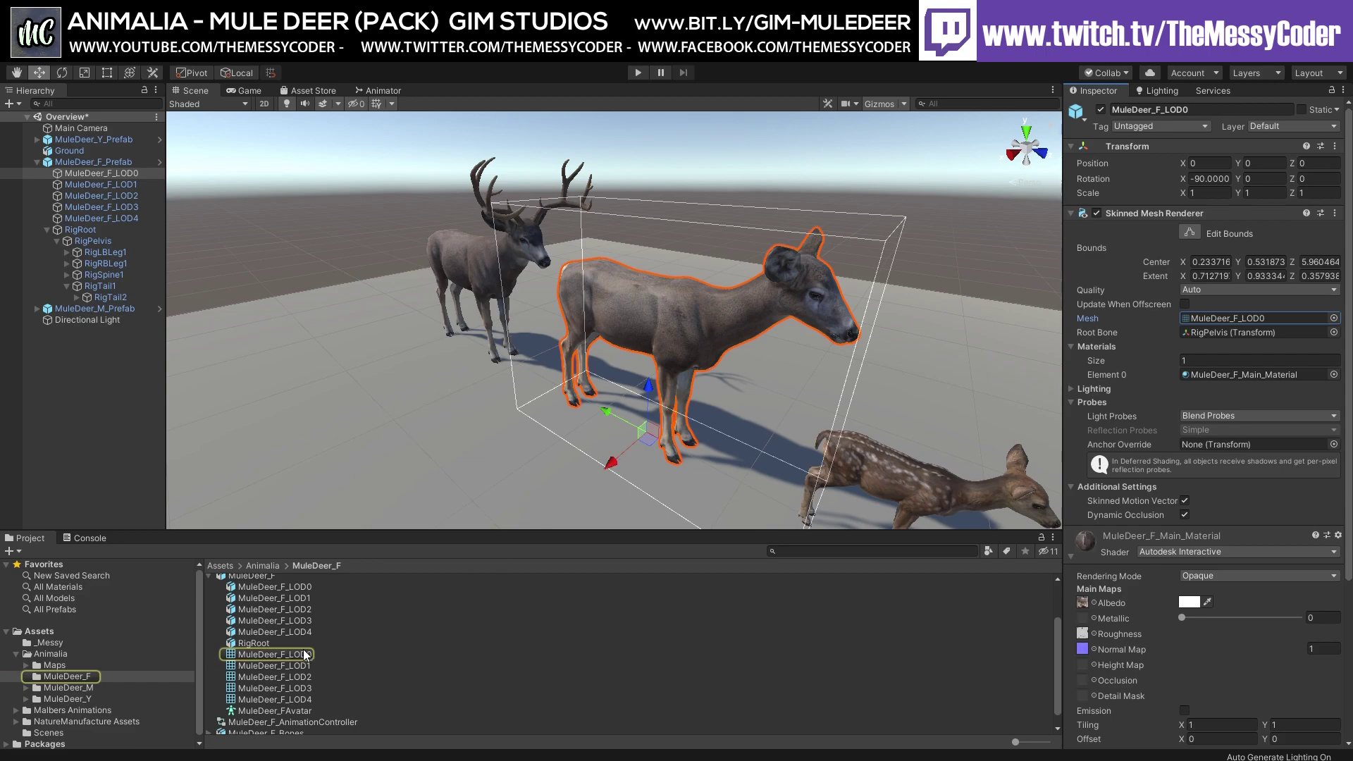
left_click(305, 655)
left_click_drag(1147, 620, 1131, 525)
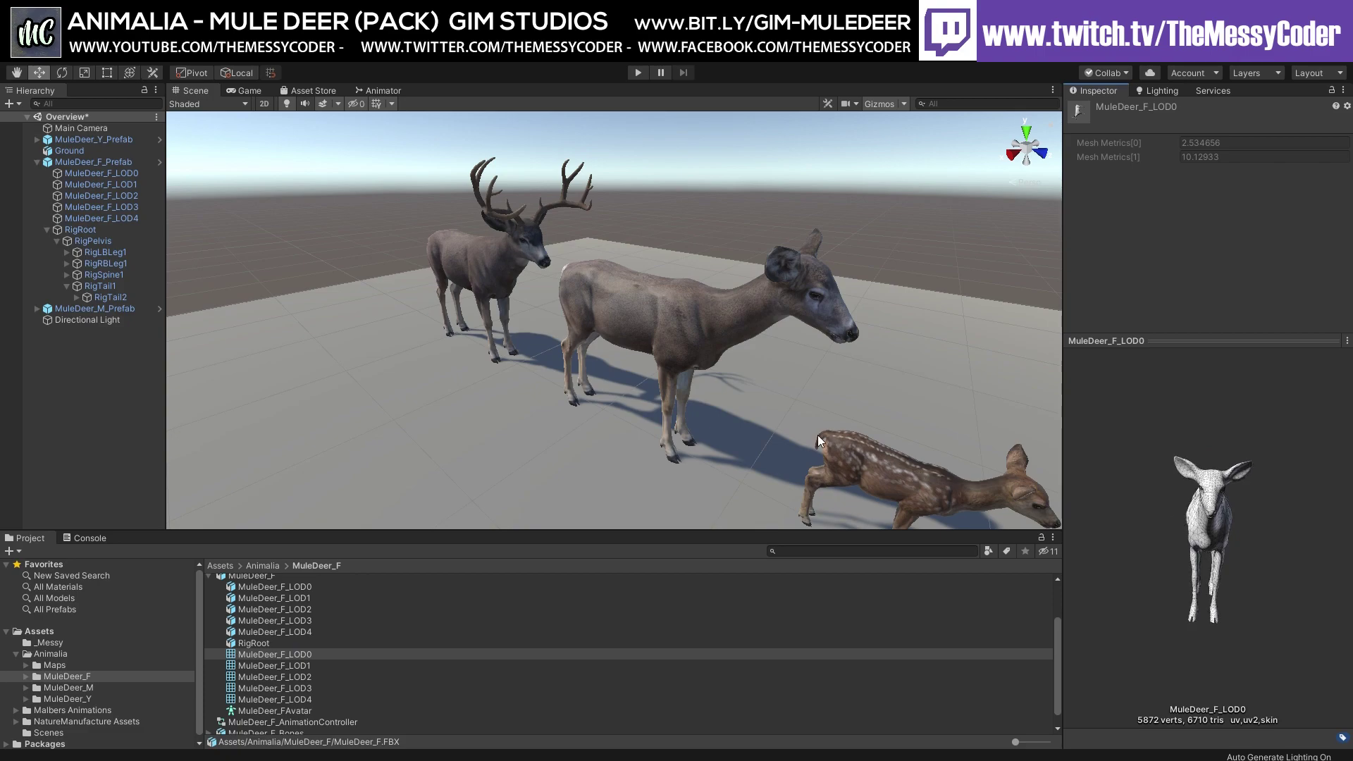
Step: Clear the selection and examine the female deer's head and body up close in the scene
key("s")
right_click_drag(783, 332, 835, 289)
key("w")
left_click_drag(834, 282, 615, 310, "alt")
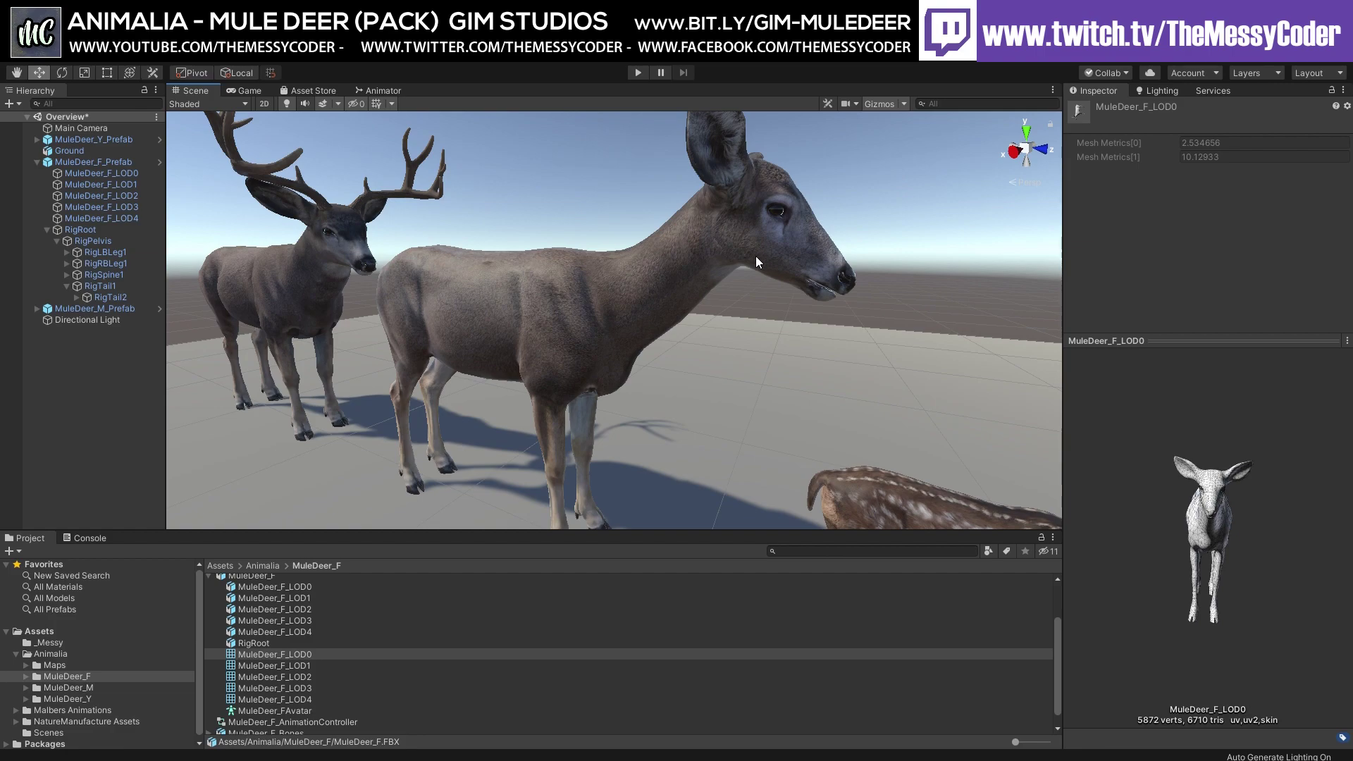
left_click(635, 207)
left_click_drag(713, 233, 317, 227, "alt")
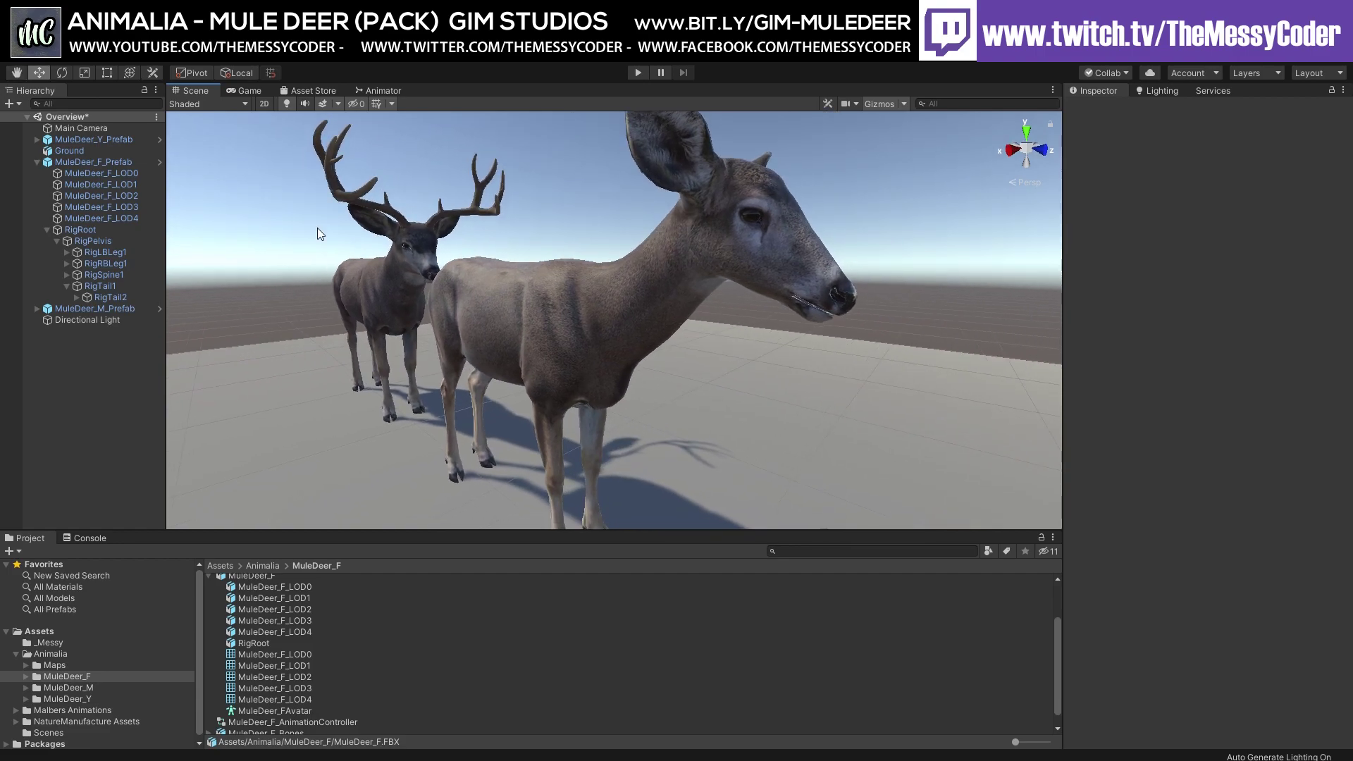
Step: Compare the LOD0 and LOD1 versions of the female deer, both as scene objects and as mesh assets
left_click(88, 186)
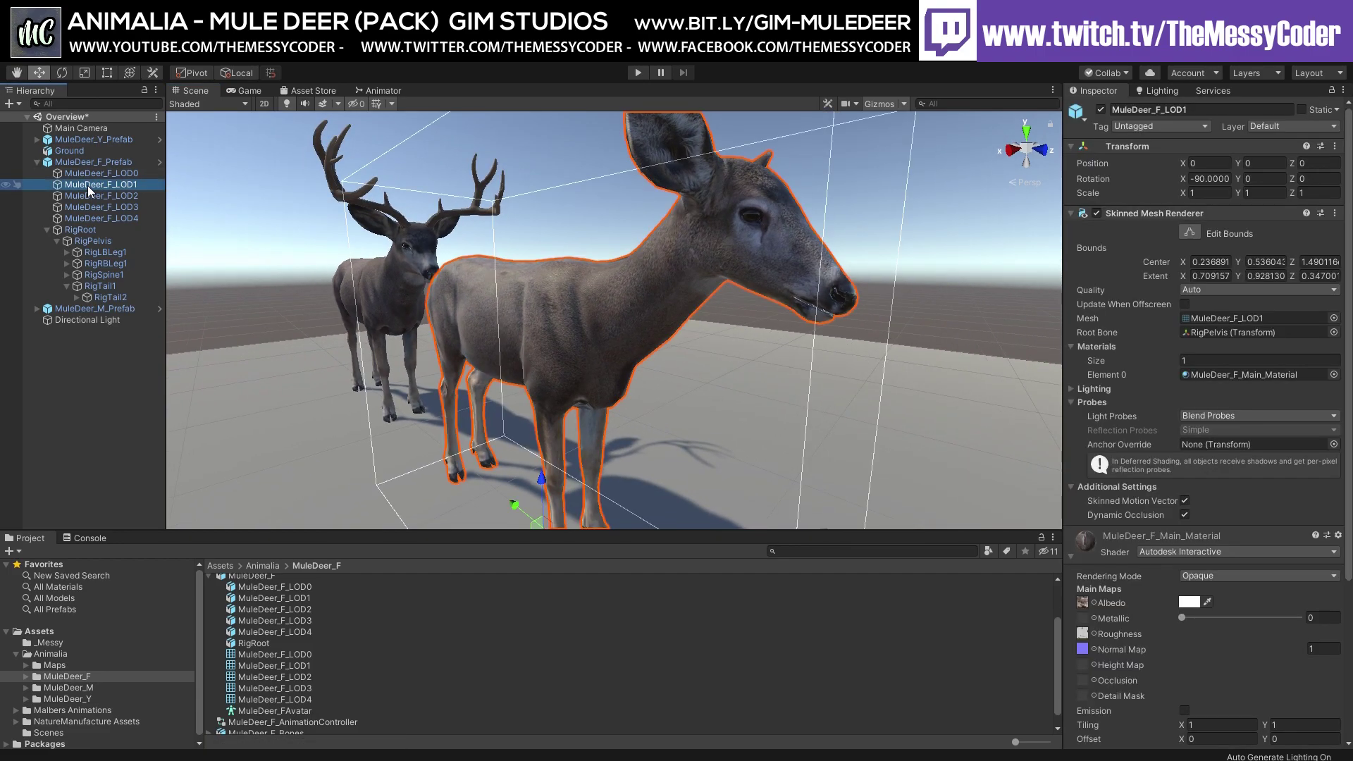
left_click(98, 173)
left_click(98, 185)
left_click(98, 174)
left_click(98, 185)
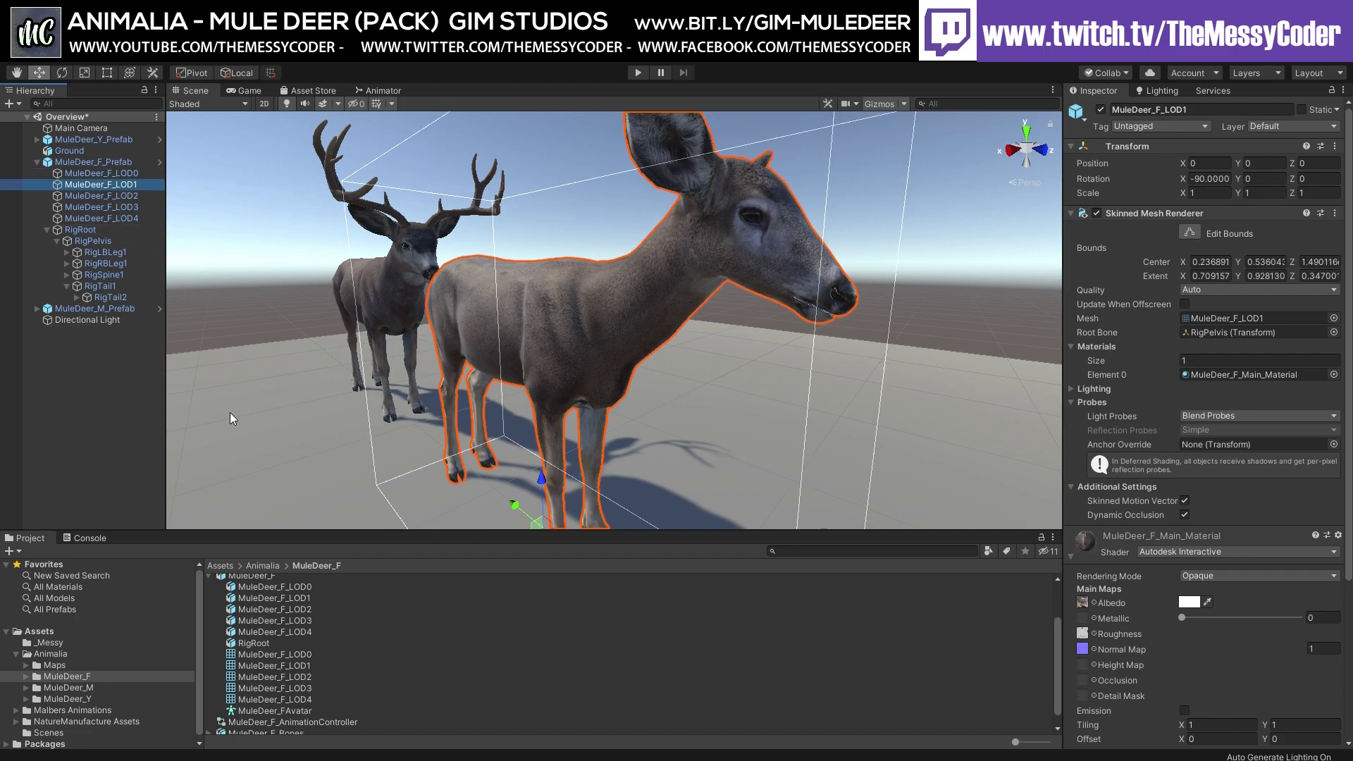
left_click(309, 664)
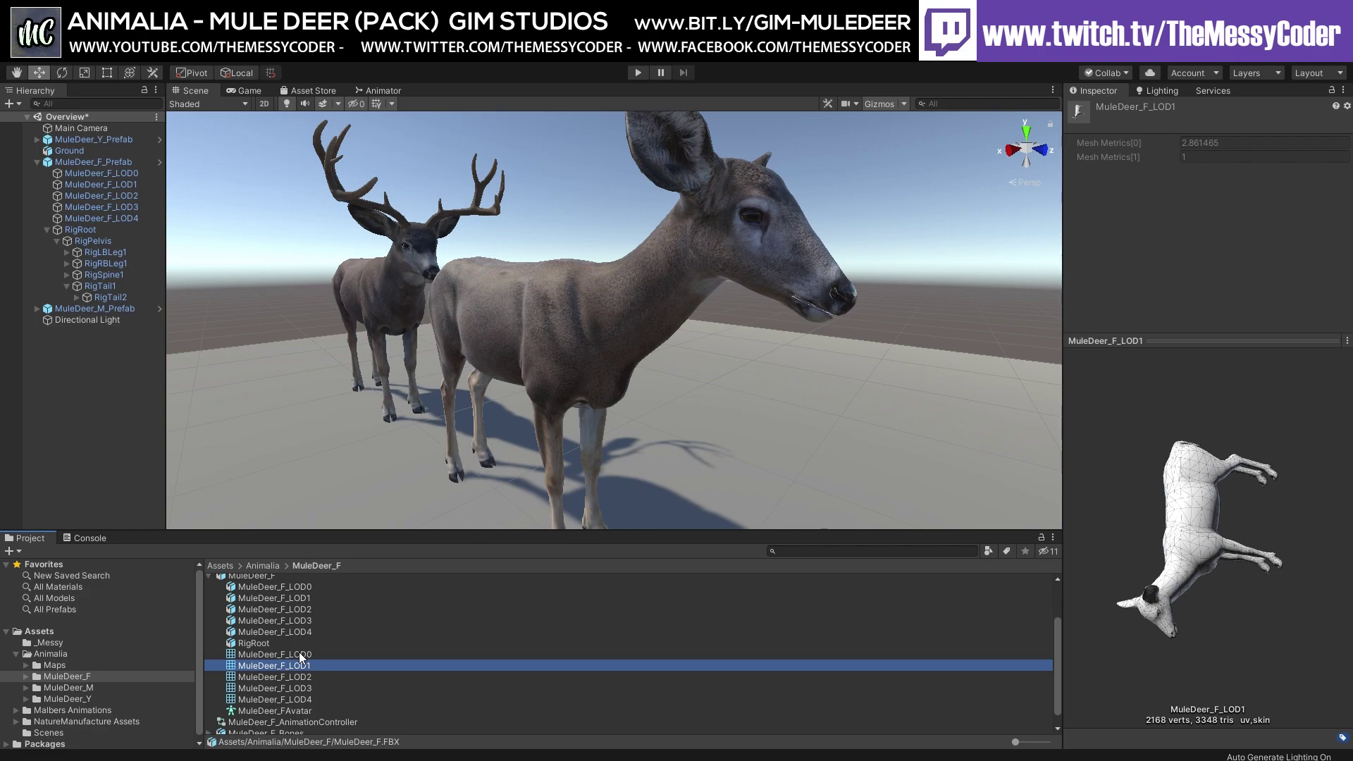
left_click(299, 655)
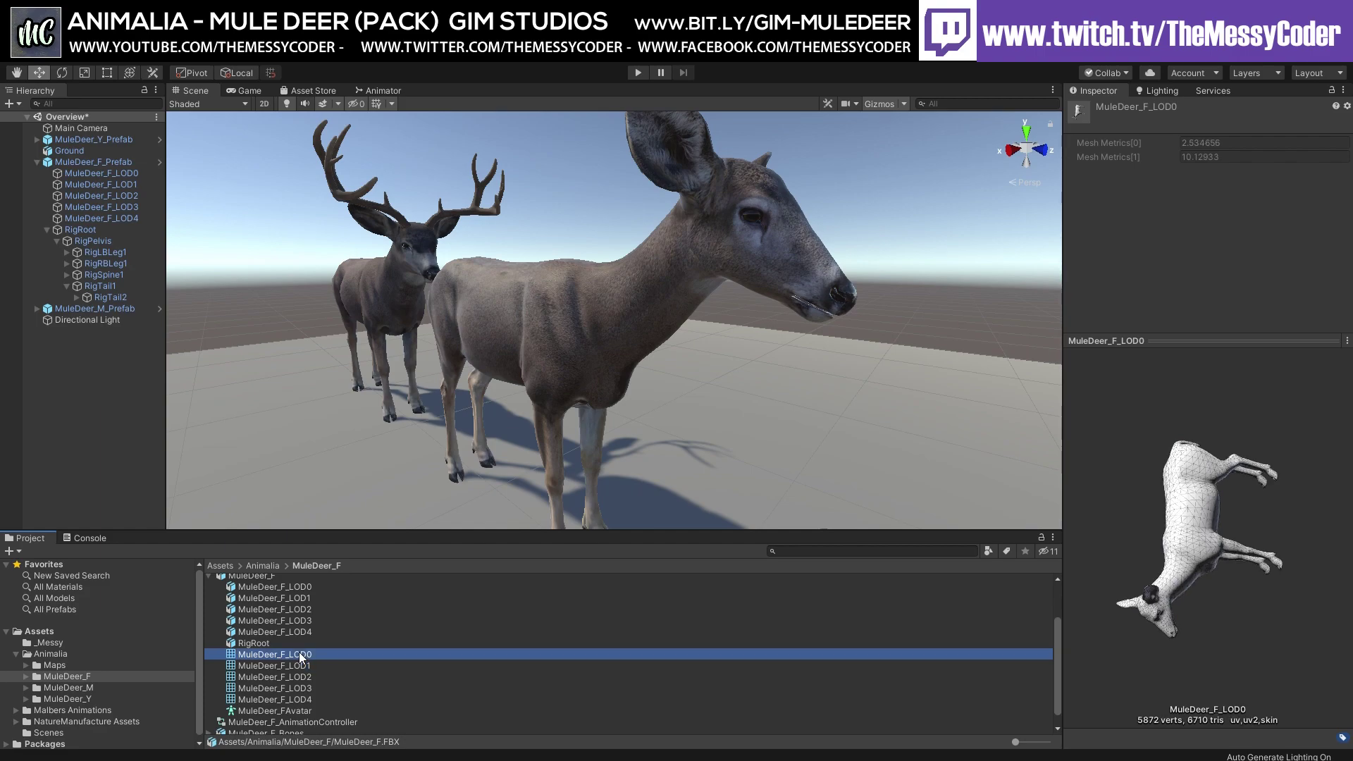
Step: Deselect the mesh and examine the female deer's back from behind and above in the scene
left_click(627, 201)
right_click_drag(617, 247, 911, 431)
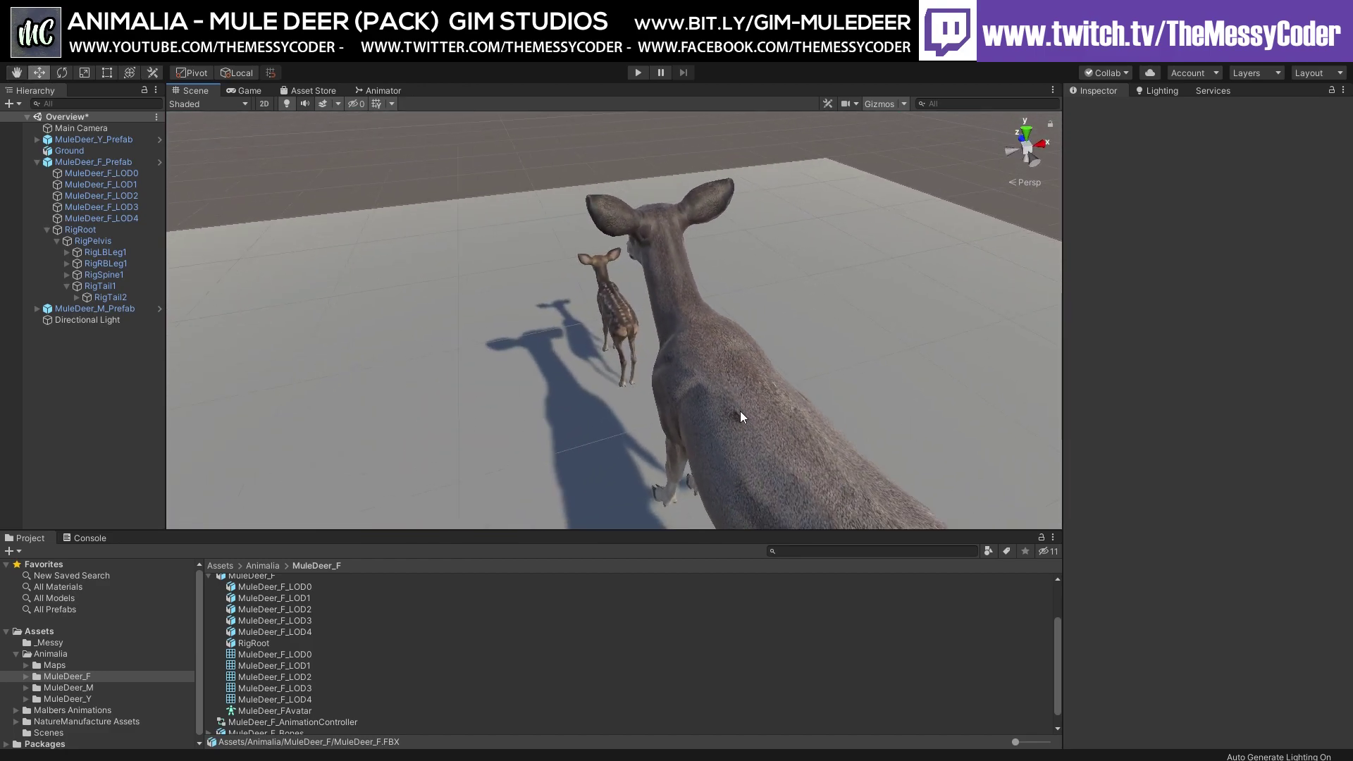
right_click_drag(733, 424, 674, 378)
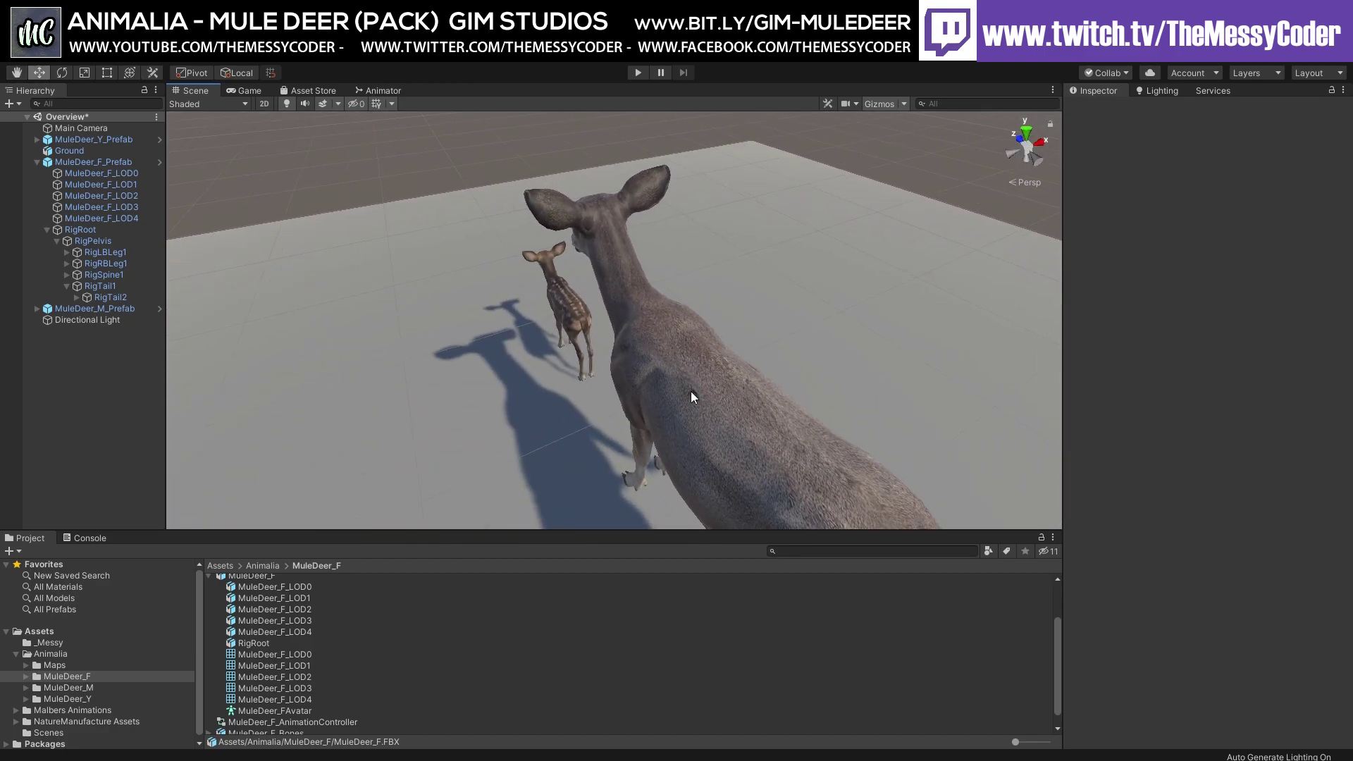
Step: Examine the fur along the female deer's back, the three deer as a group, and the fawn's spotted coat in the scene
scroll(693, 397, "up", 5)
right_click_drag(680, 391, 562, 376)
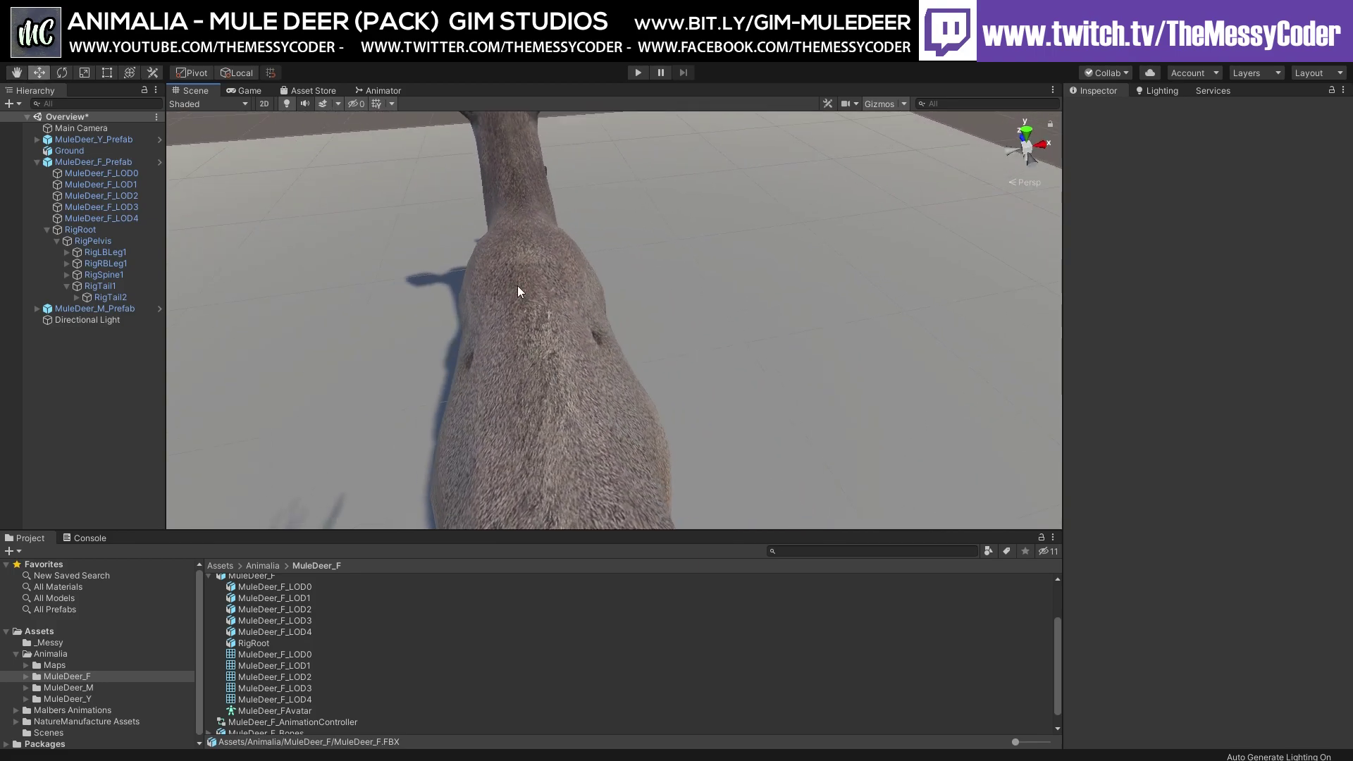
right_click_drag(563, 350, 810, 366)
right_click_drag(731, 325, 825, 314)
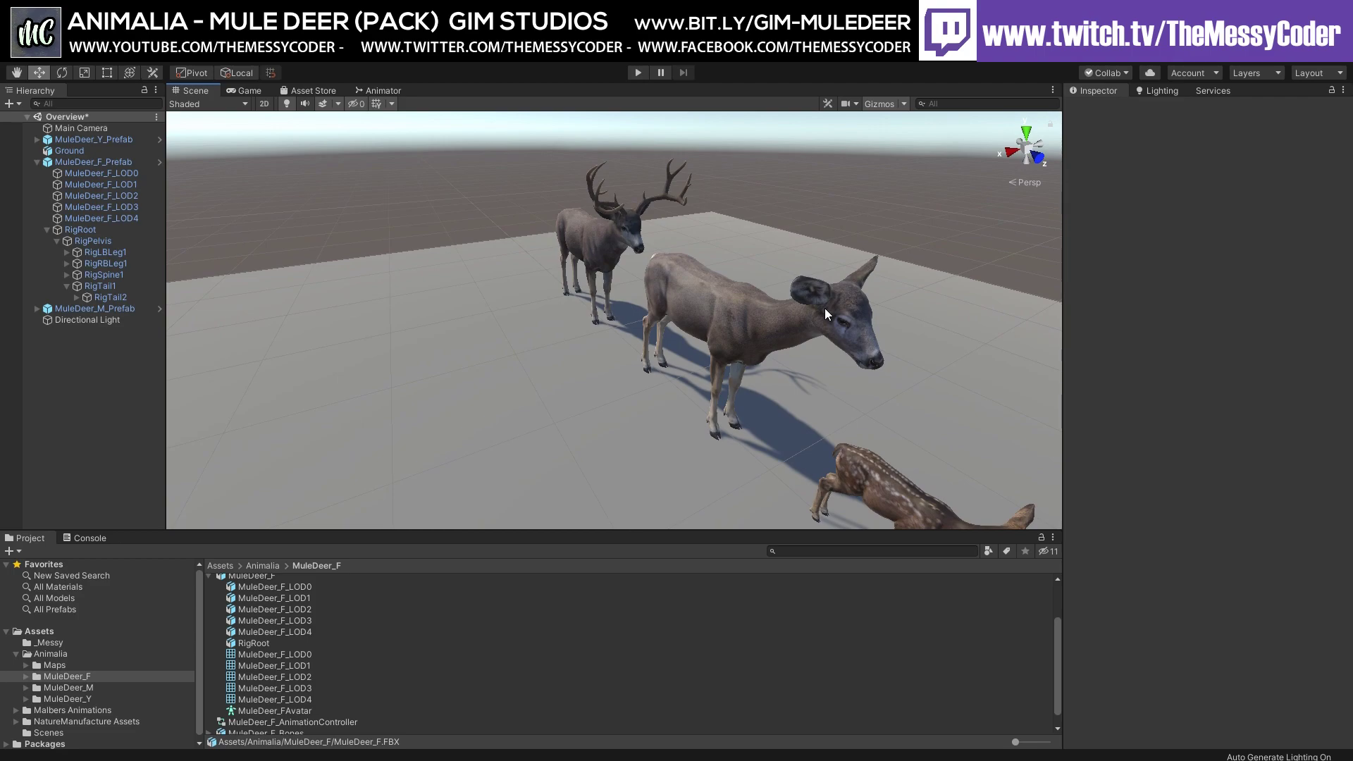
right_click_drag(730, 273, 676, 353)
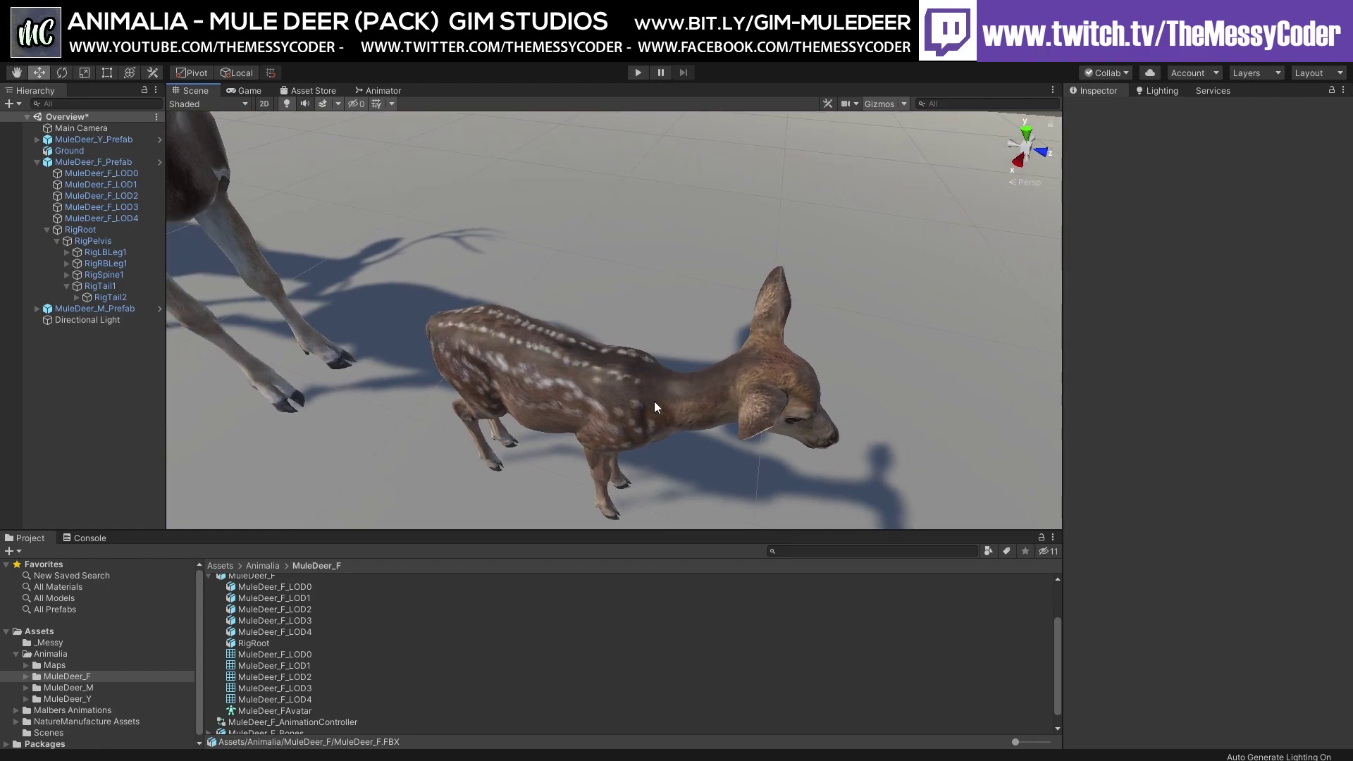
right_click_drag(593, 414, 761, 390)
right_click_drag(671, 314, 678, 321)
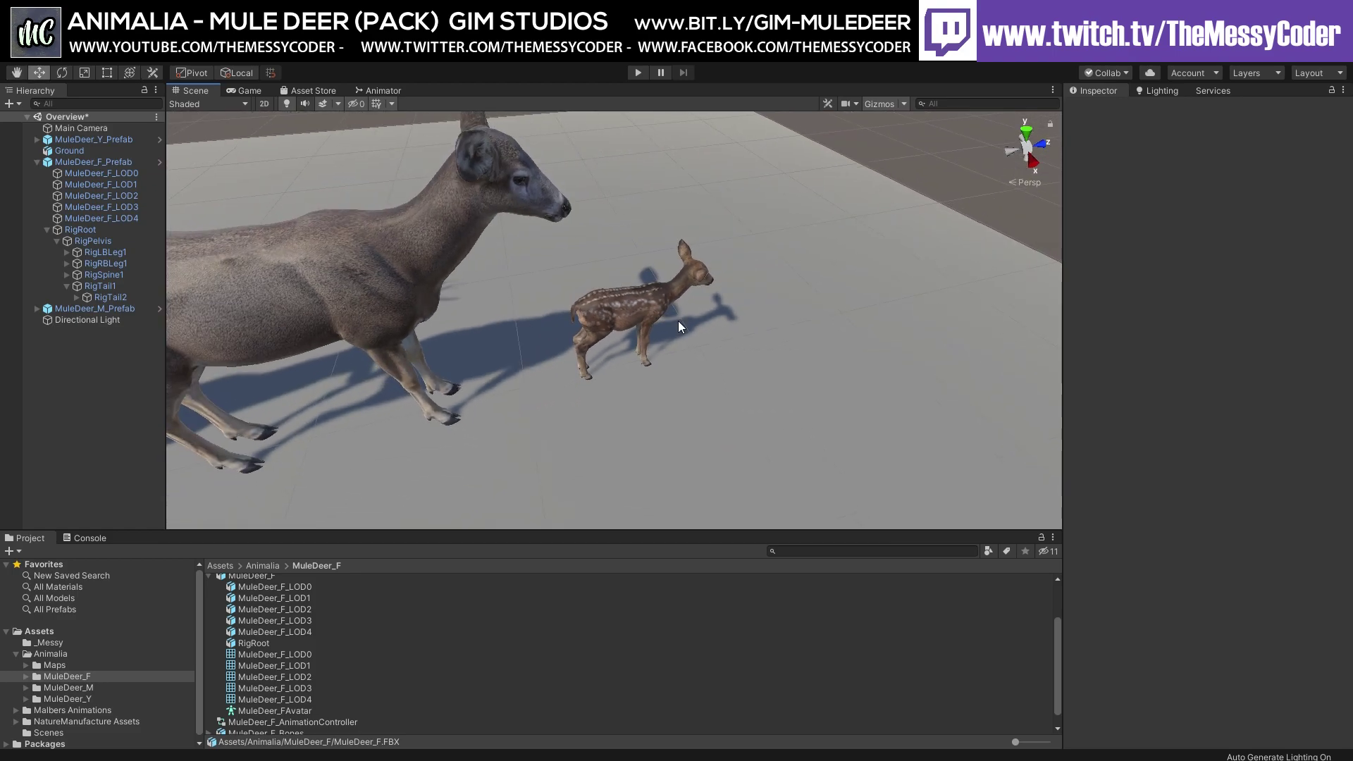
Step: Inspect the material of the fawn's MuleDeer_Y_LOD0 mesh and examine its MuleDeer_Y_BaseColor albedo texture's import settings
left_click(640, 312)
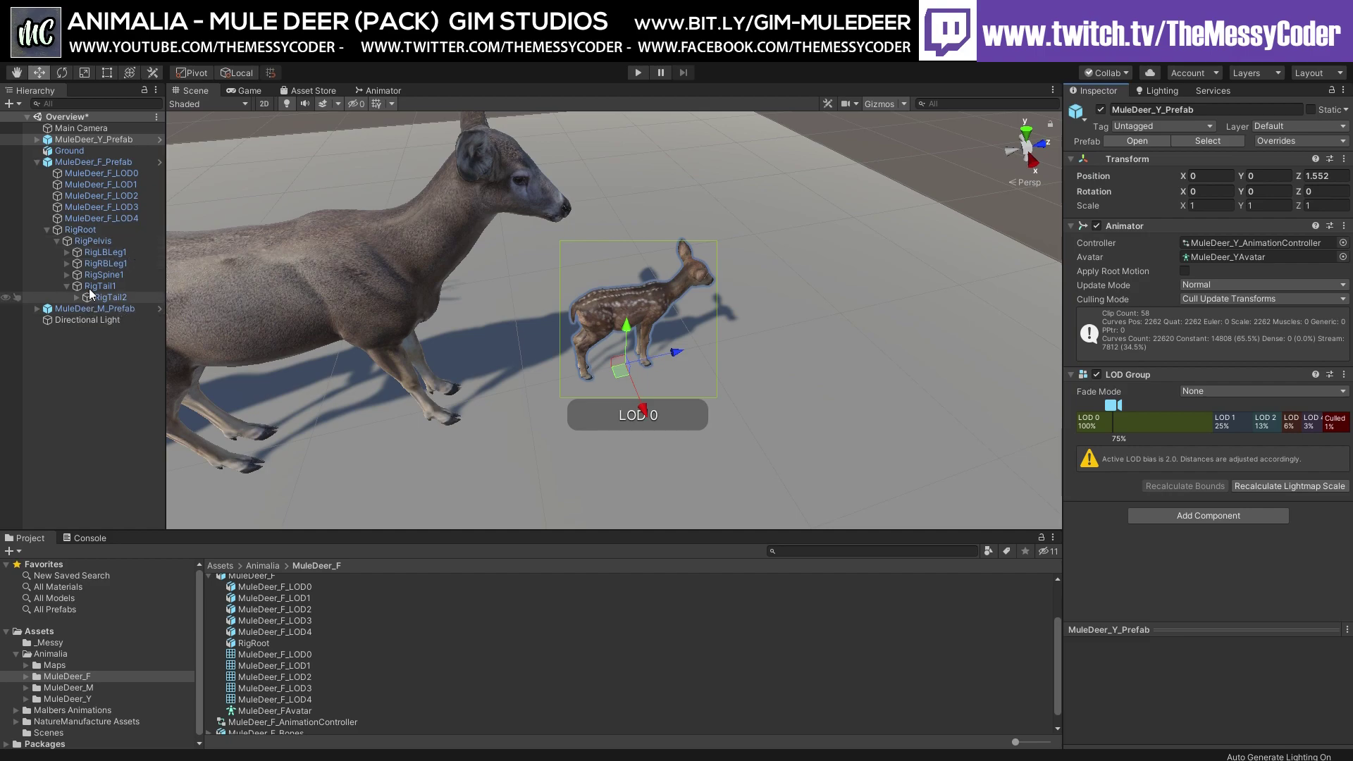
left_click(37, 139)
left_click(65, 152)
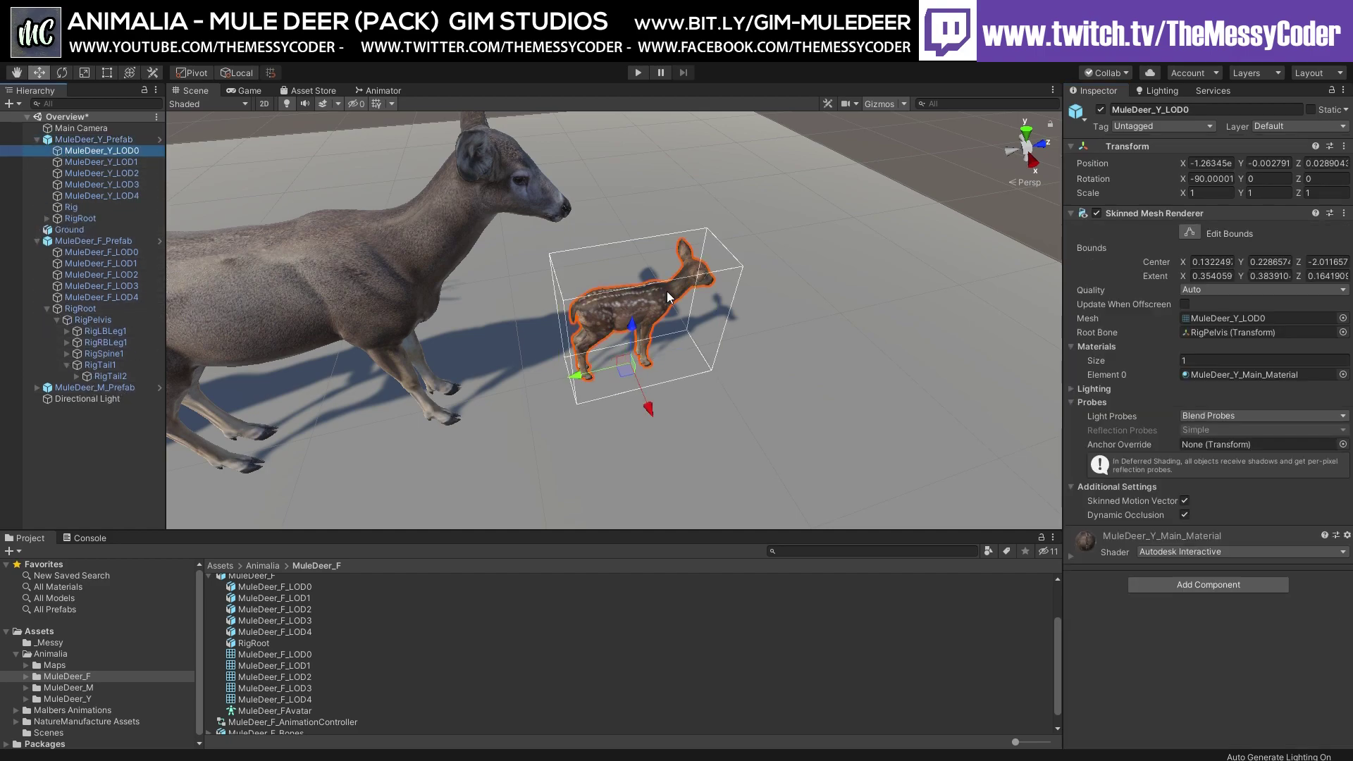
left_click(1071, 553)
scroll(1163, 487, "down", 5)
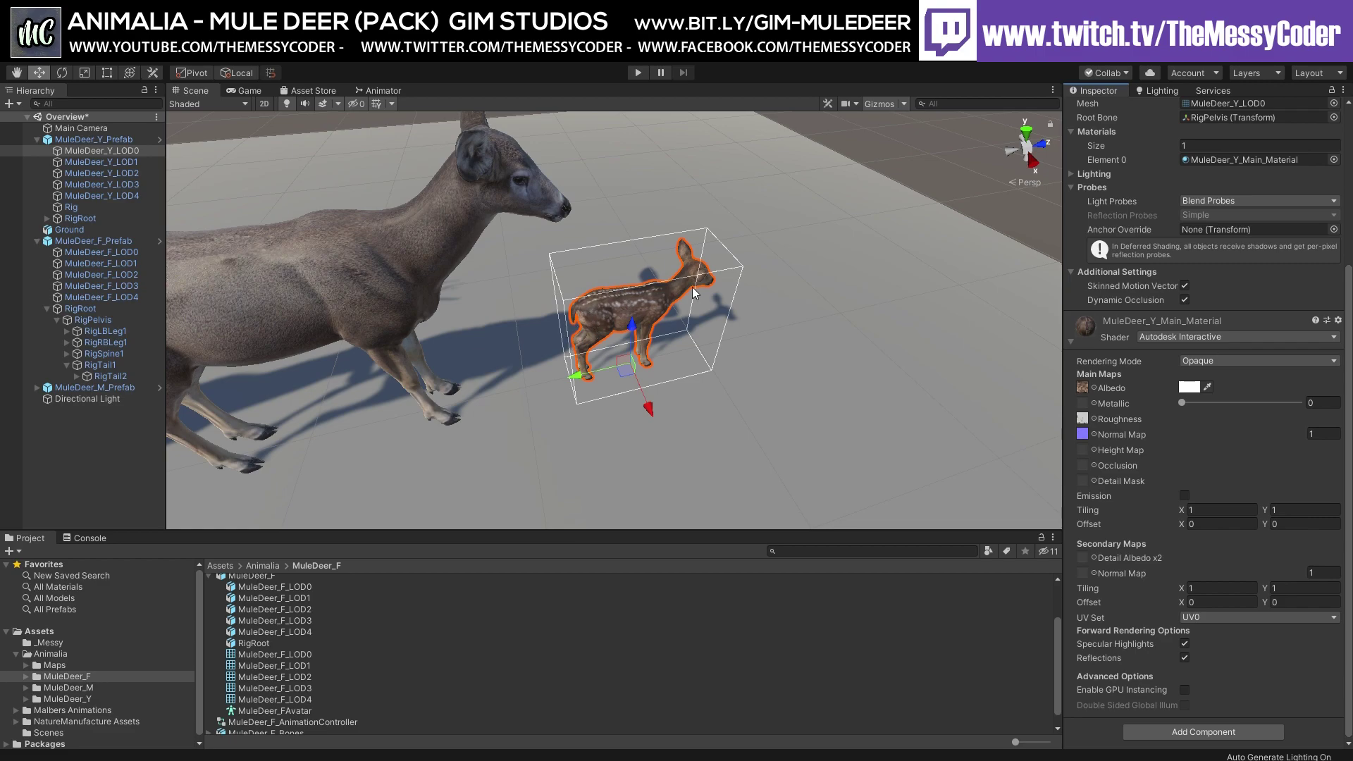
left_click(1082, 387)
left_click(315, 602)
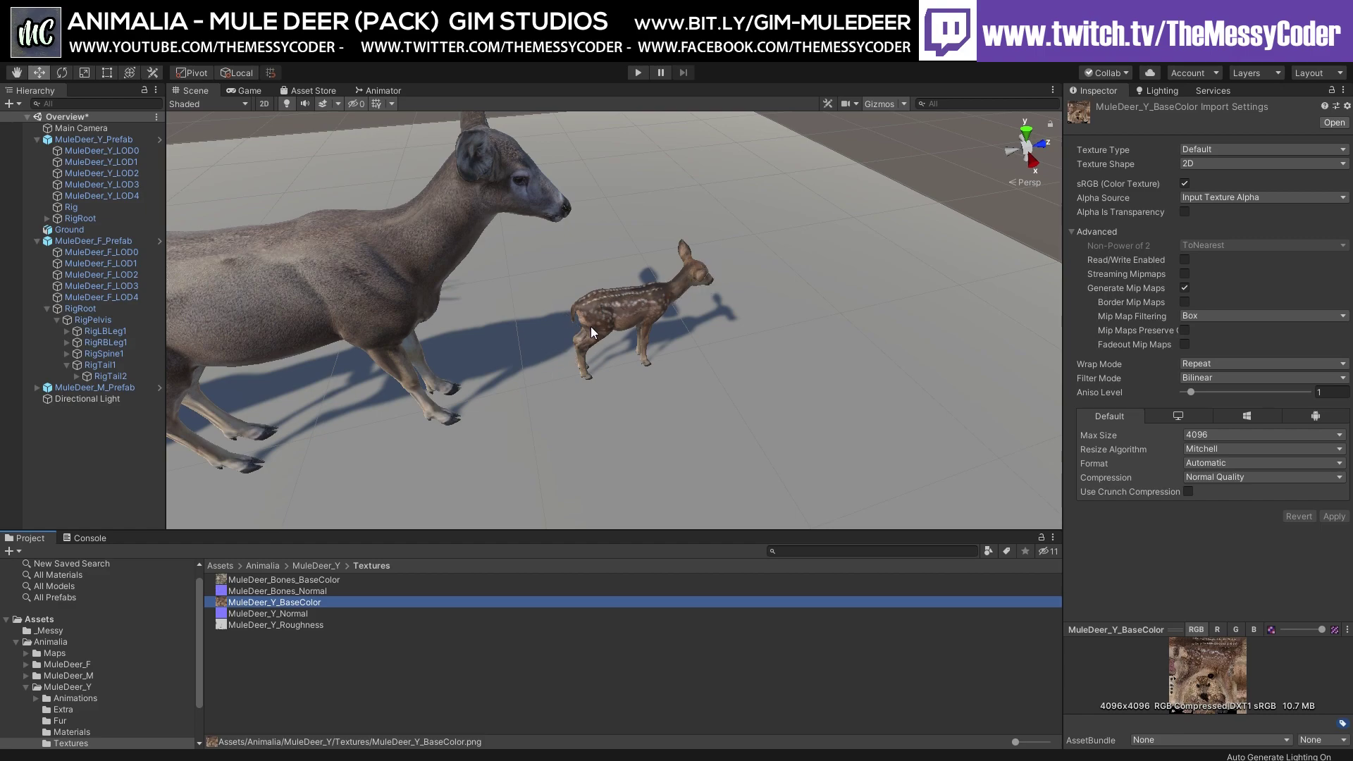
Step: View the three deer together, select the female deer prefab, and examine its body fur up close in the scene
left_click_drag(670, 297, 554, 244, "alt")
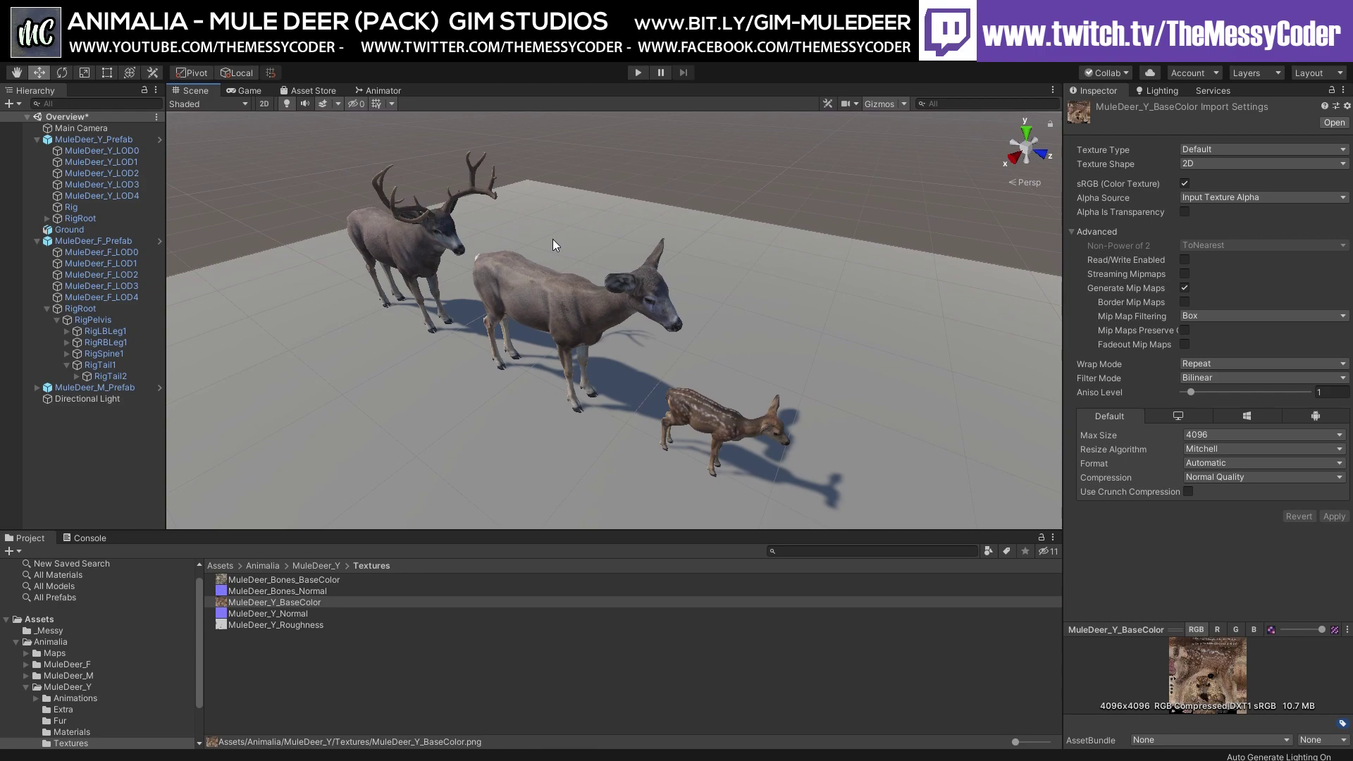
left_click_drag(575, 248, 612, 259, "alt")
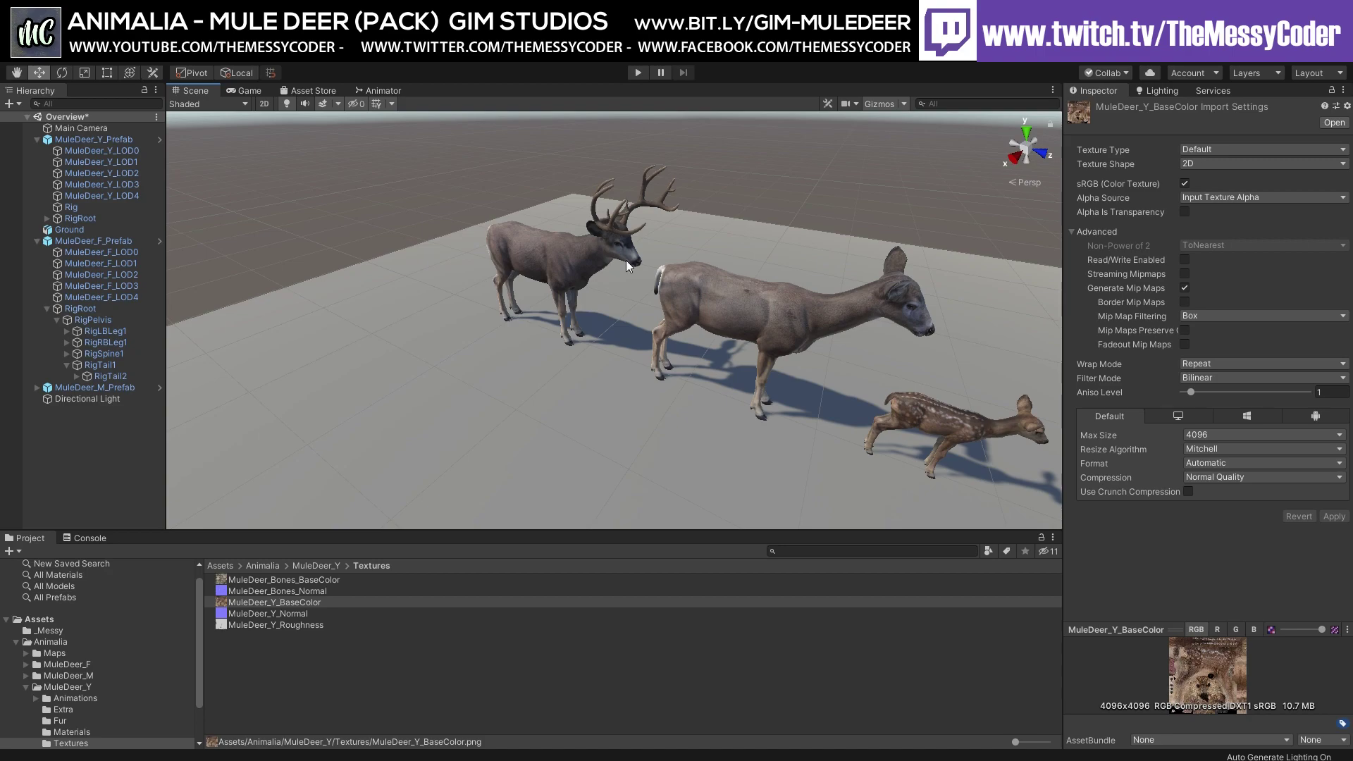
left_click(734, 283)
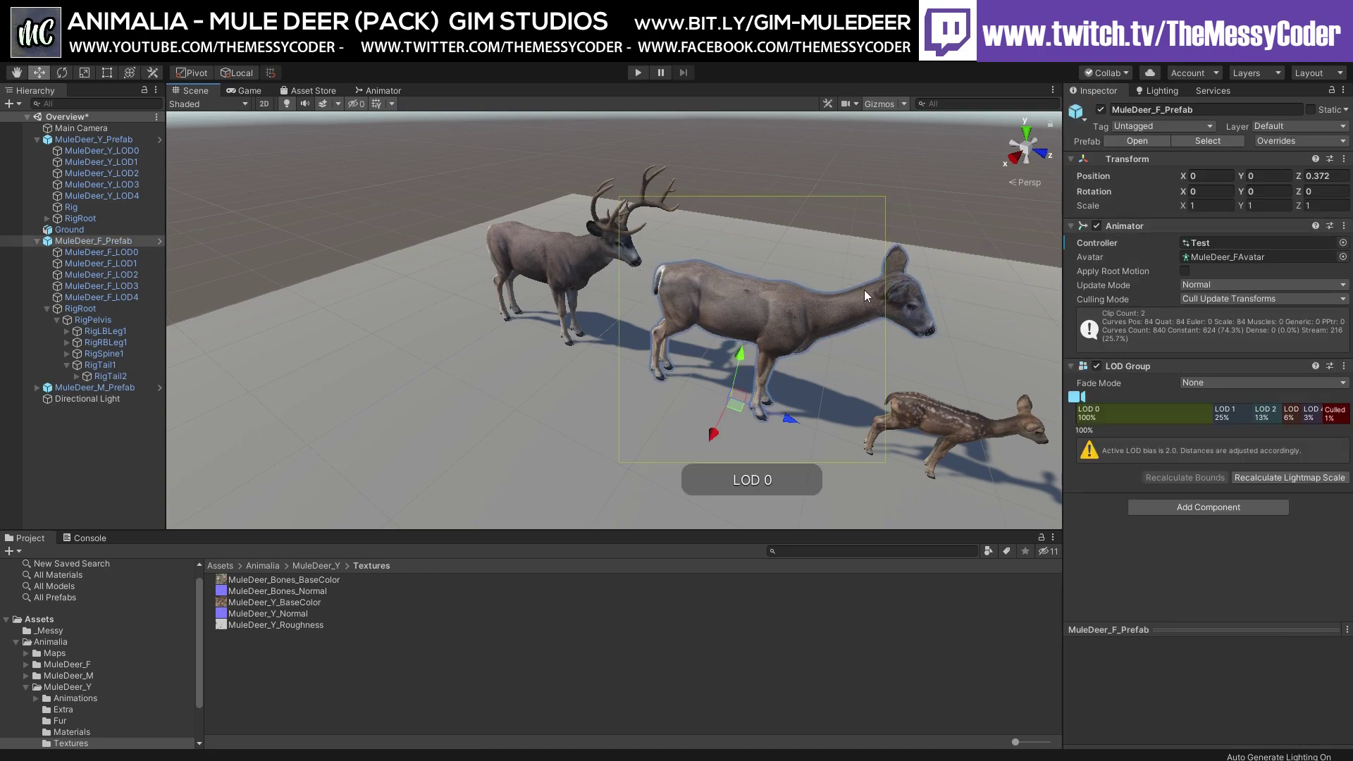
left_click_drag(808, 339, 684, 308, "alt")
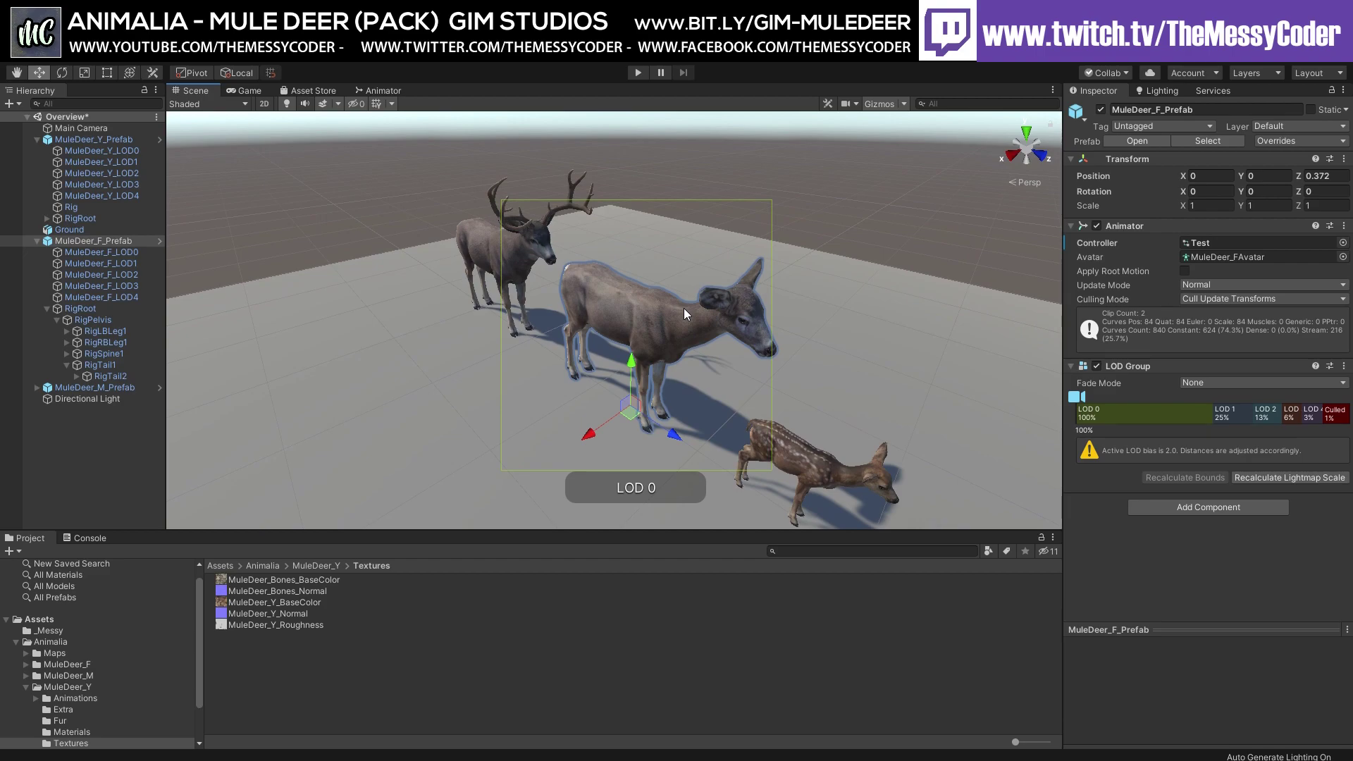
scroll(684, 310, "up", 8, "alt")
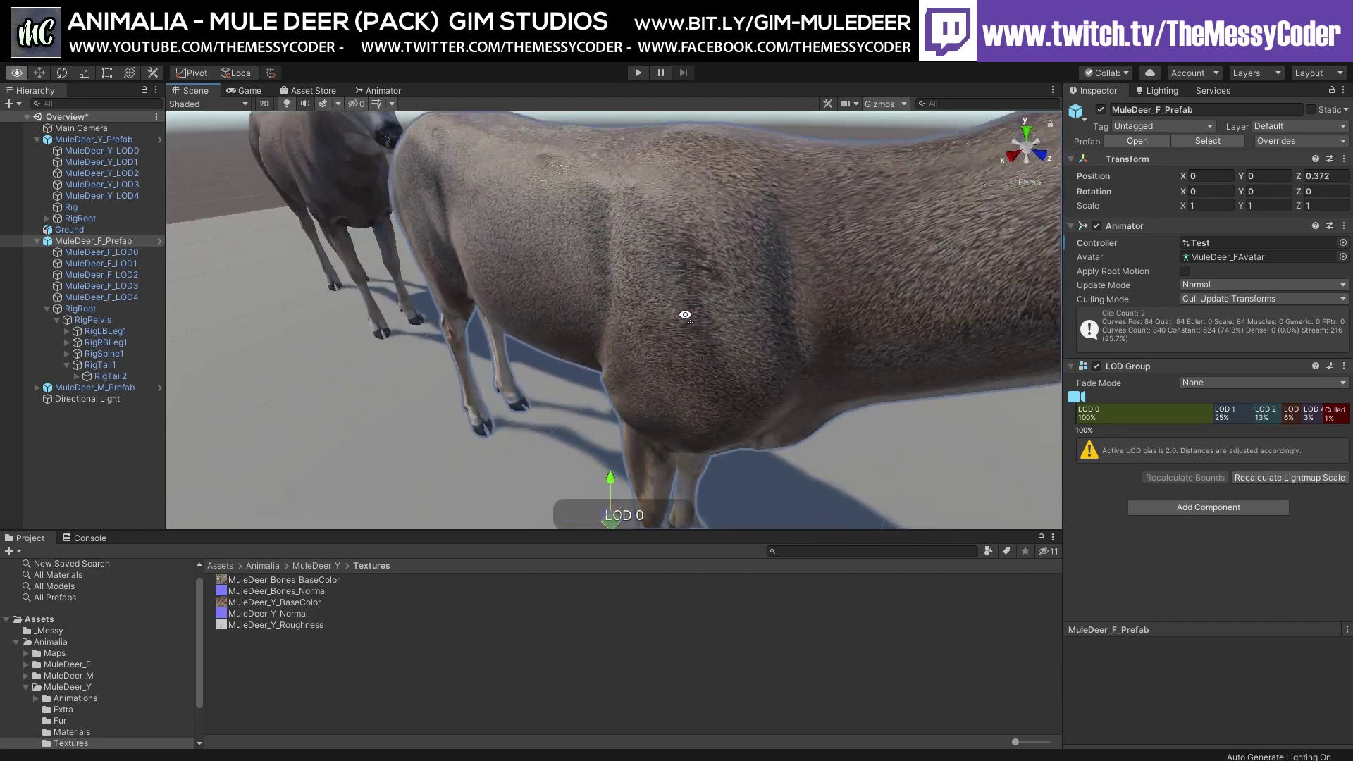
key("f")
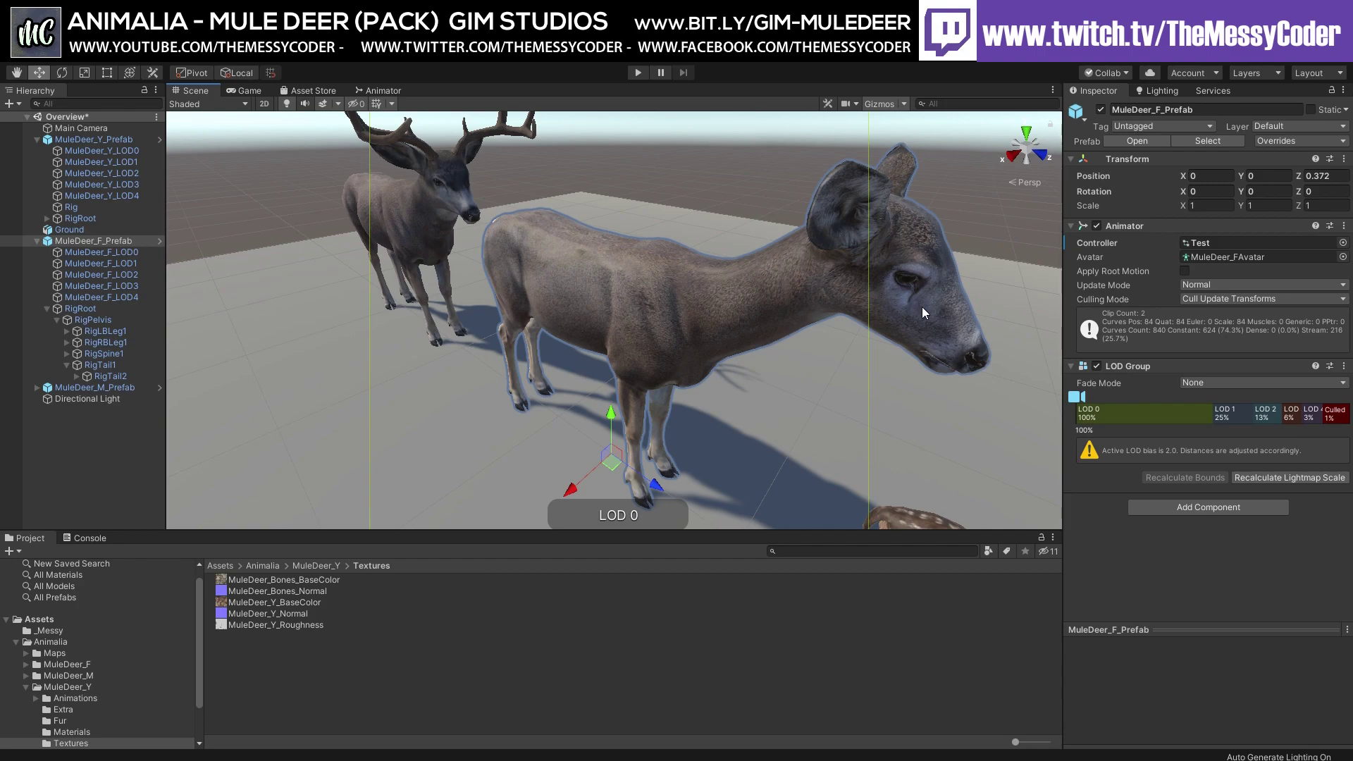
Step: Clear the selection and examine the female deer's profile and the male deer's head and antlers in the scene
mouse_move(922, 307)
left_mouse_down("alt")
mouse_move(853, 286)
mouse_move(878, 274)
mouse_move(905, 322)
left_mouse_up("alt")
scroll(878, 273, "down", 5)
left_click(889, 265)
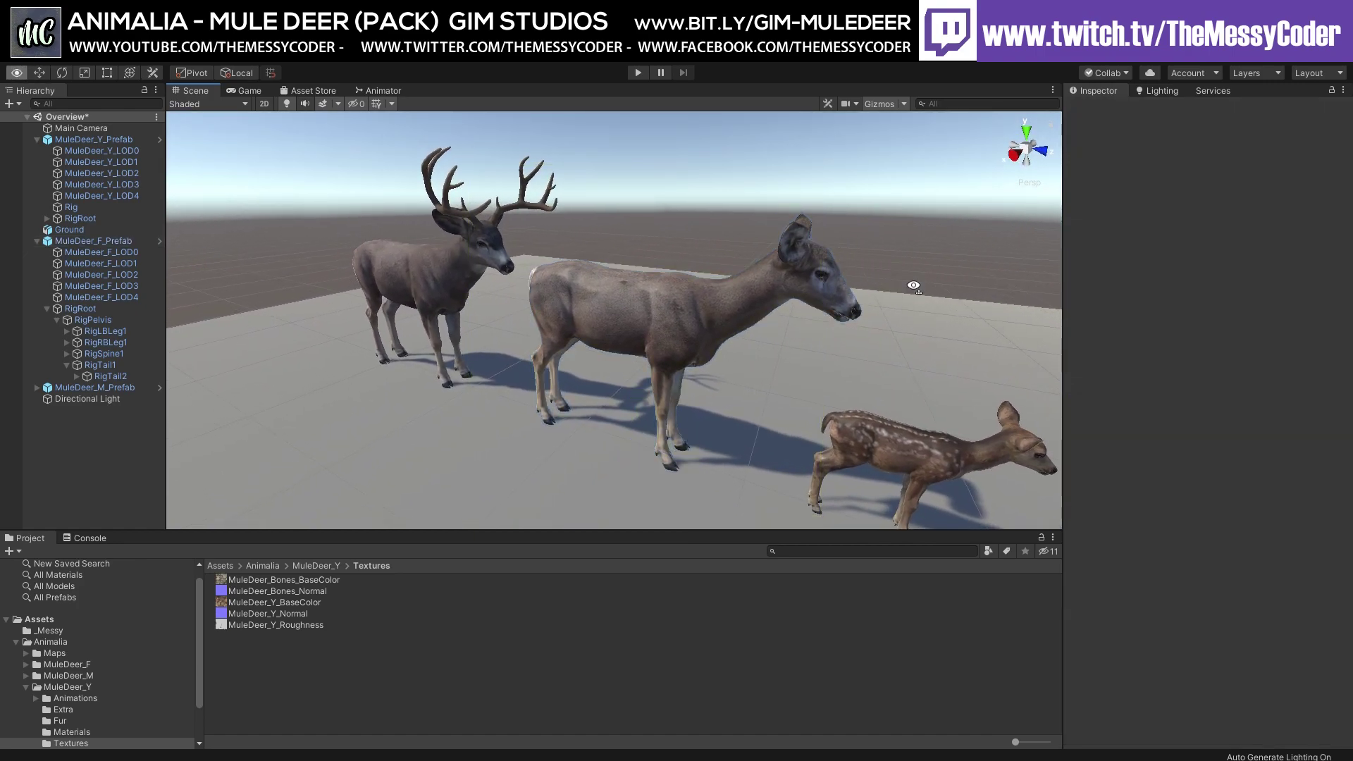
scroll(876, 280, "up", 3)
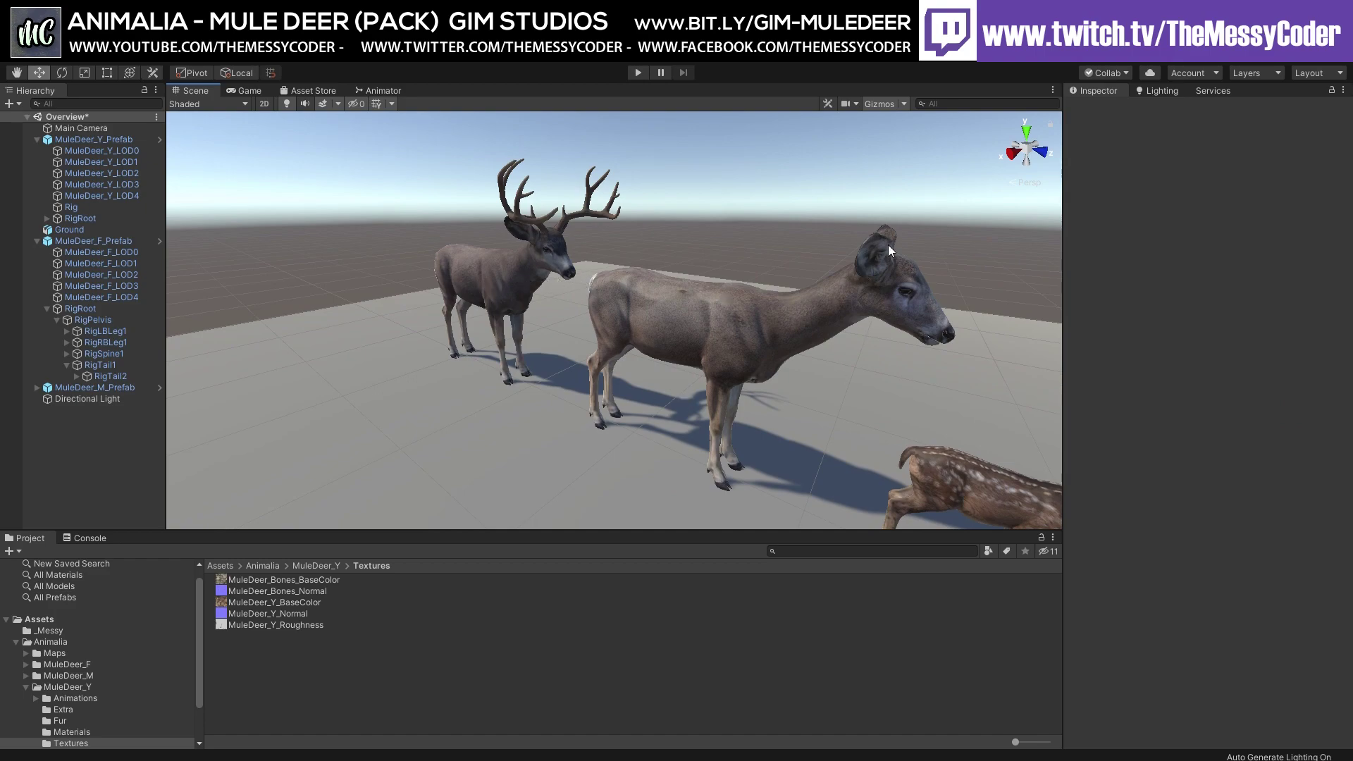
left_click_drag(888, 246, 809, 261, "alt")
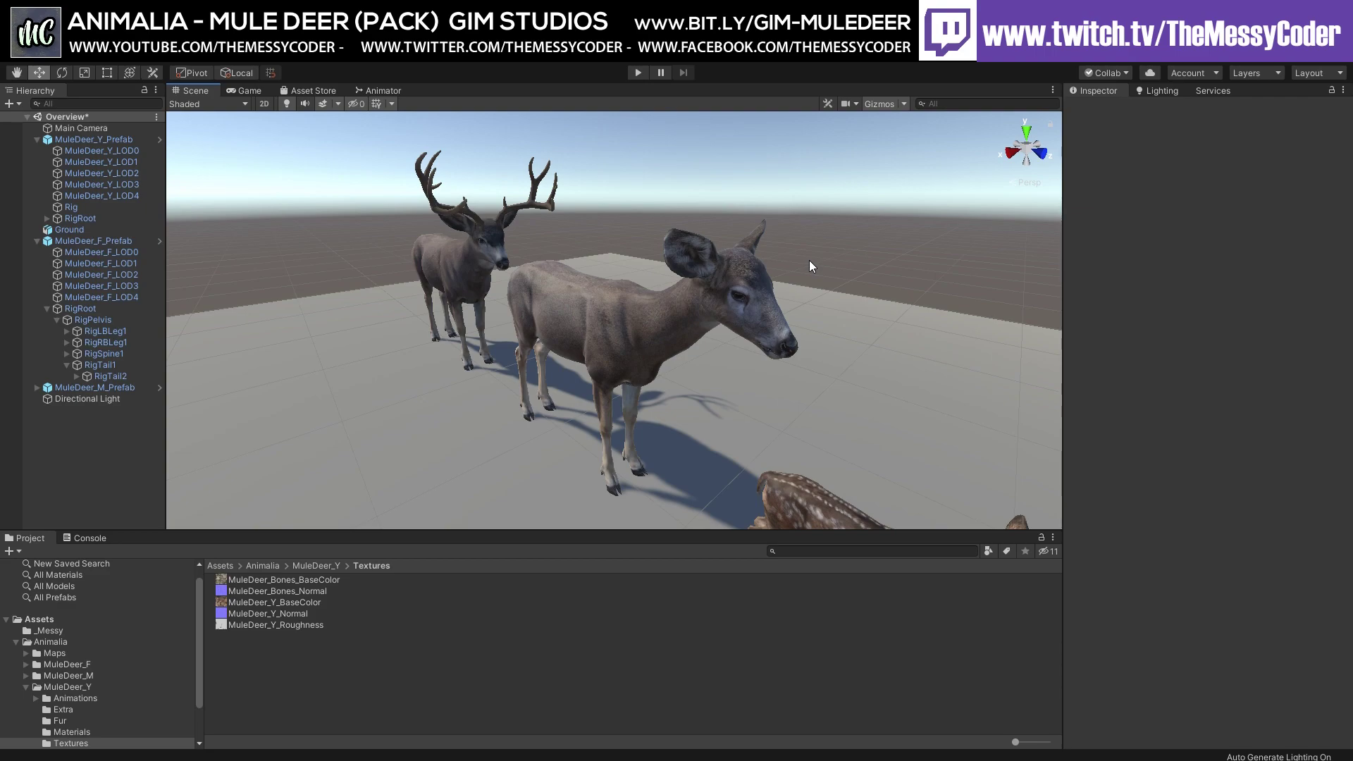
right_click_drag(808, 265, 806, 222)
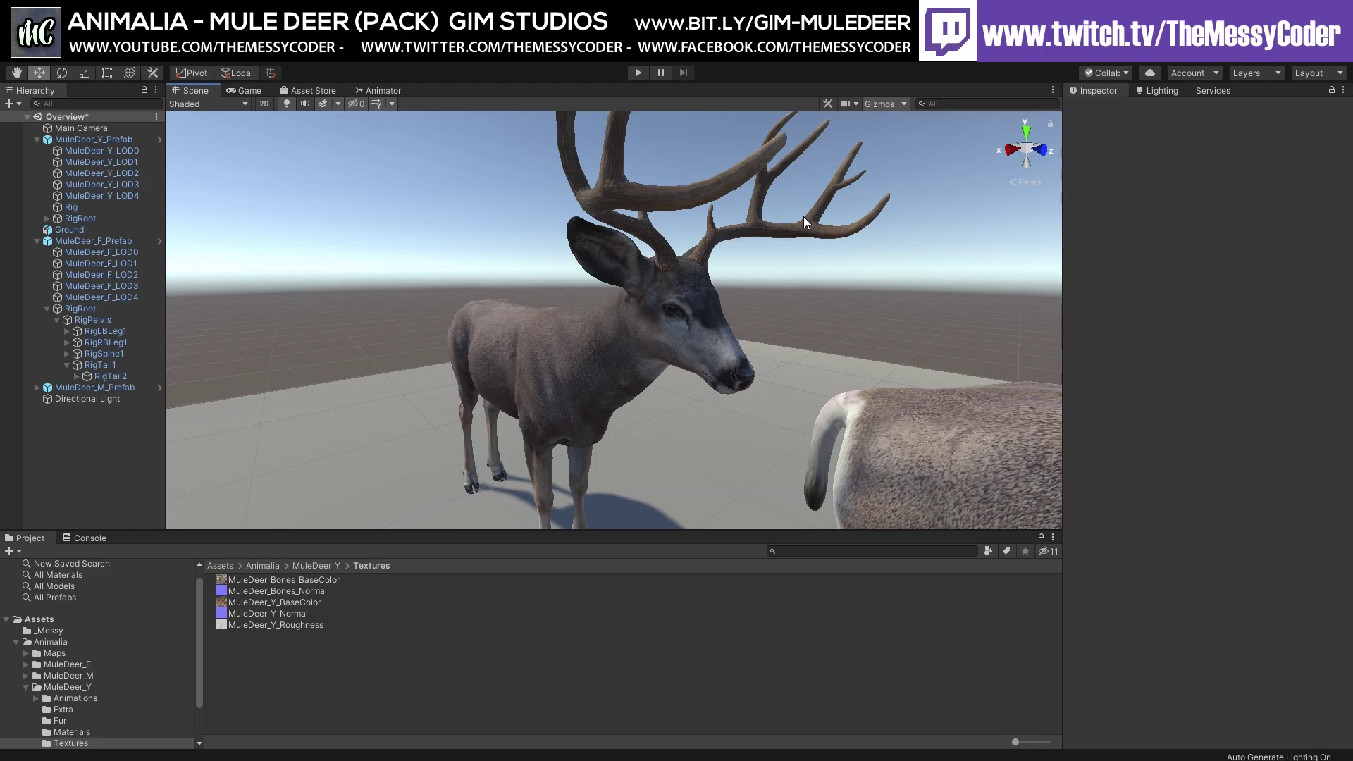
Step: Browse the MuleDeer_M Animations folder and its InPlace subfolder to examine the male deer's available clips
scroll(76, 661, "down", 2)
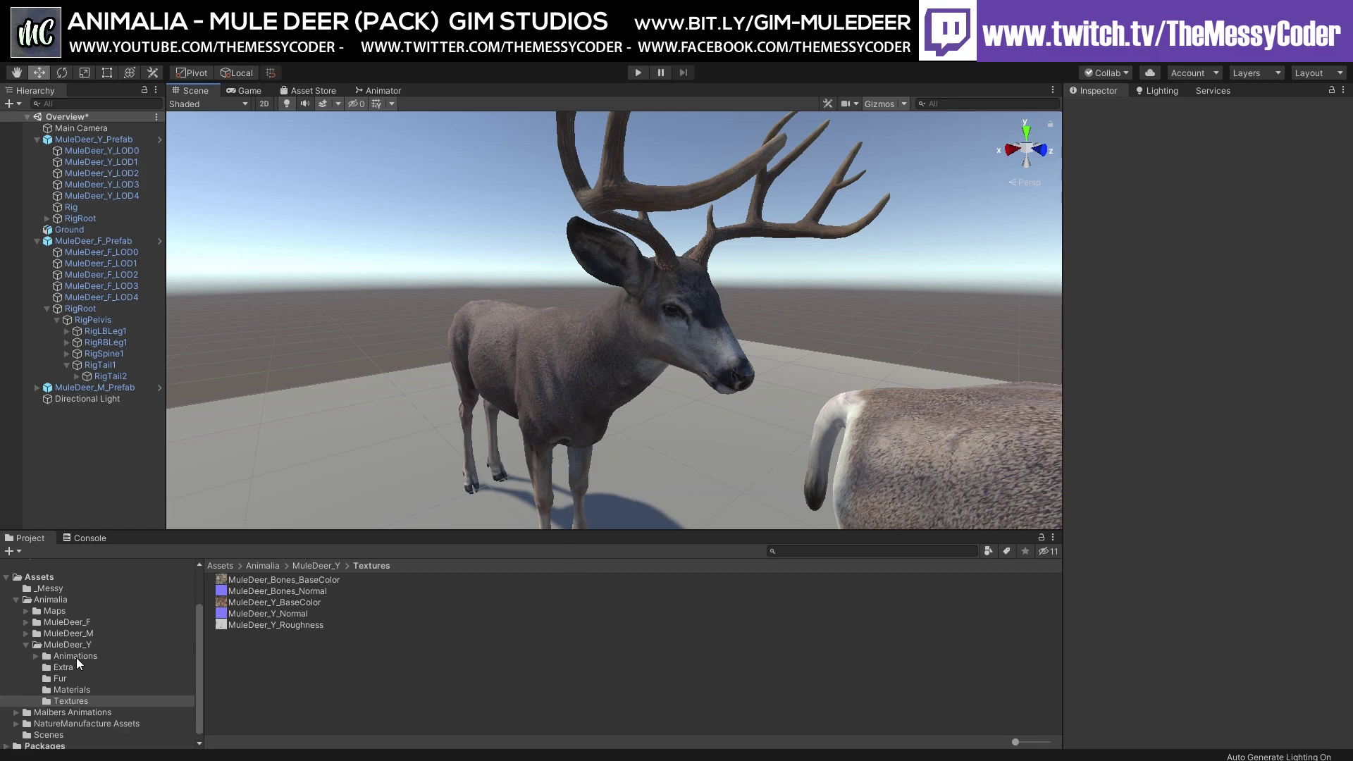
left_click(26, 623)
scroll(45, 649, "down", 2)
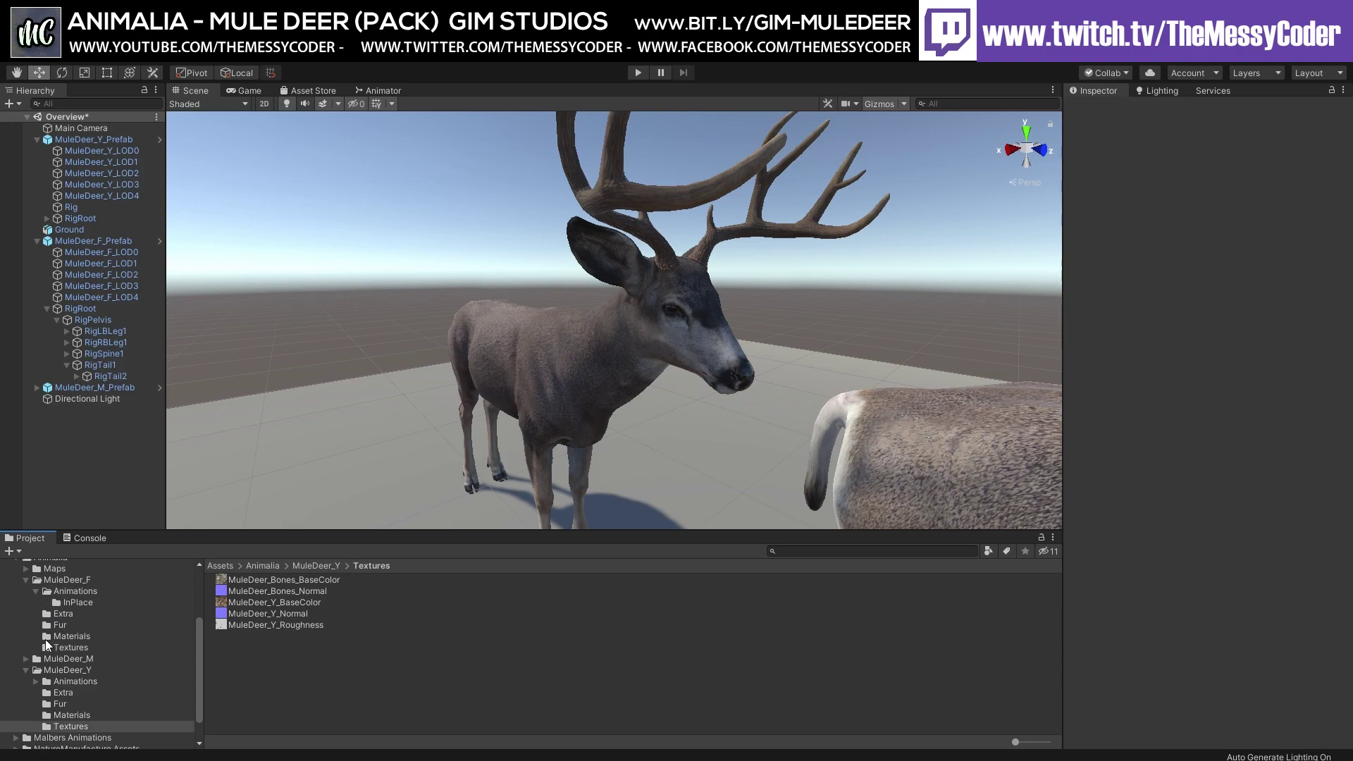
left_click(26, 658)
scroll(25, 657, "down", 2)
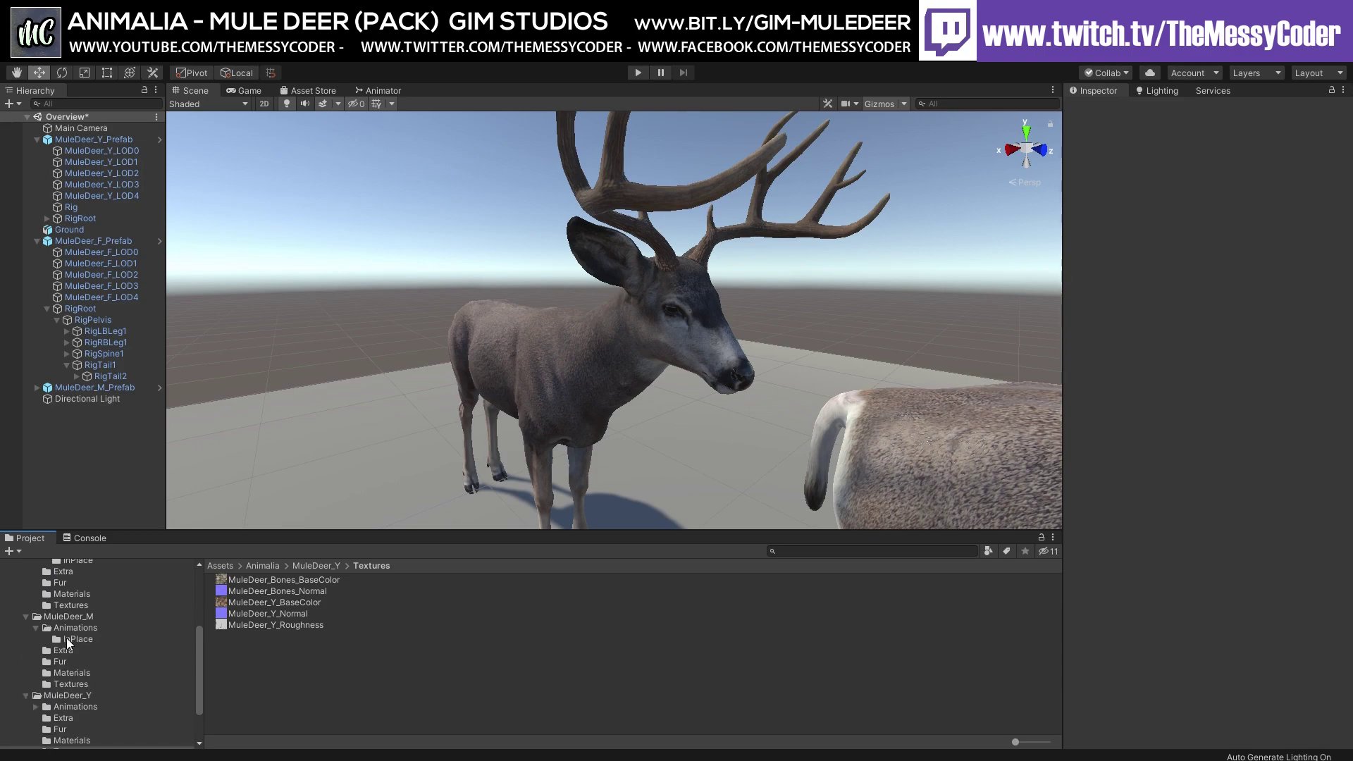
left_click(69, 628)
left_click(94, 637)
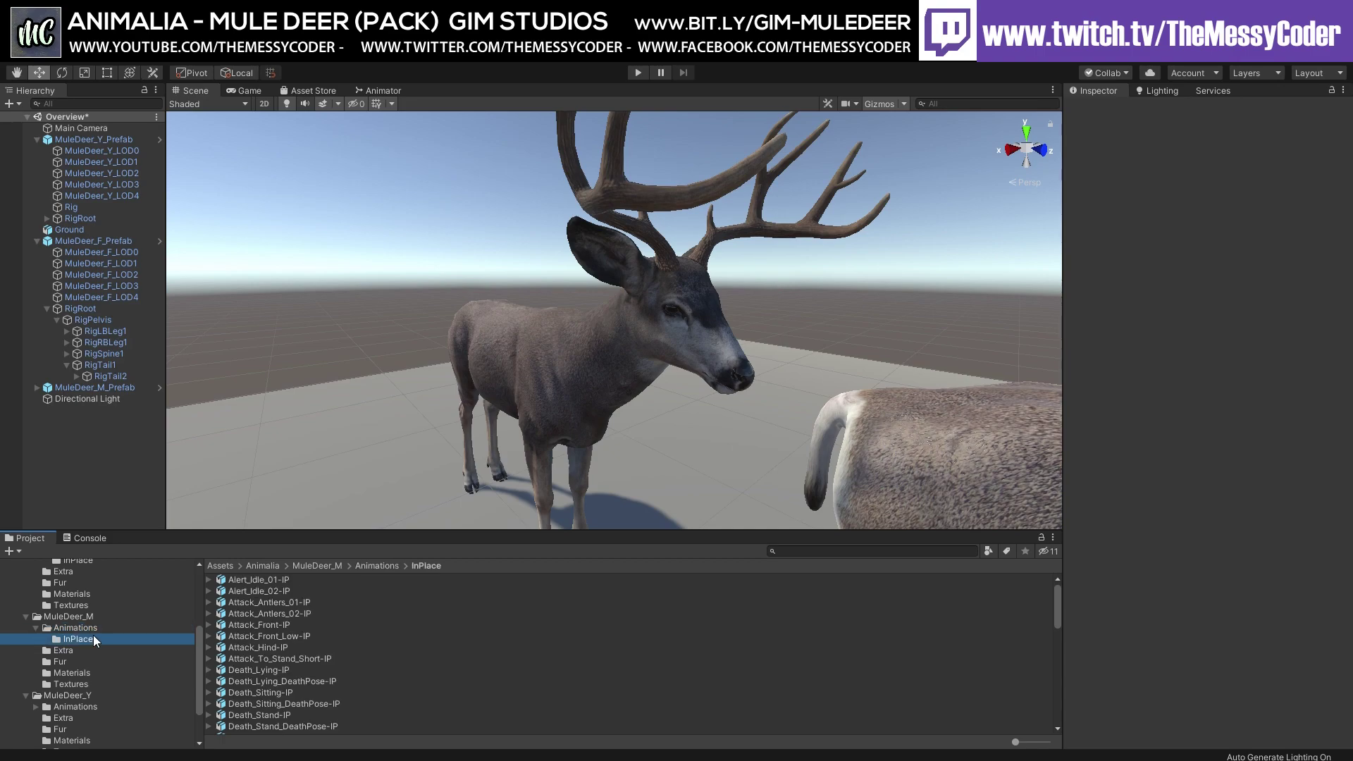
left_click(82, 628)
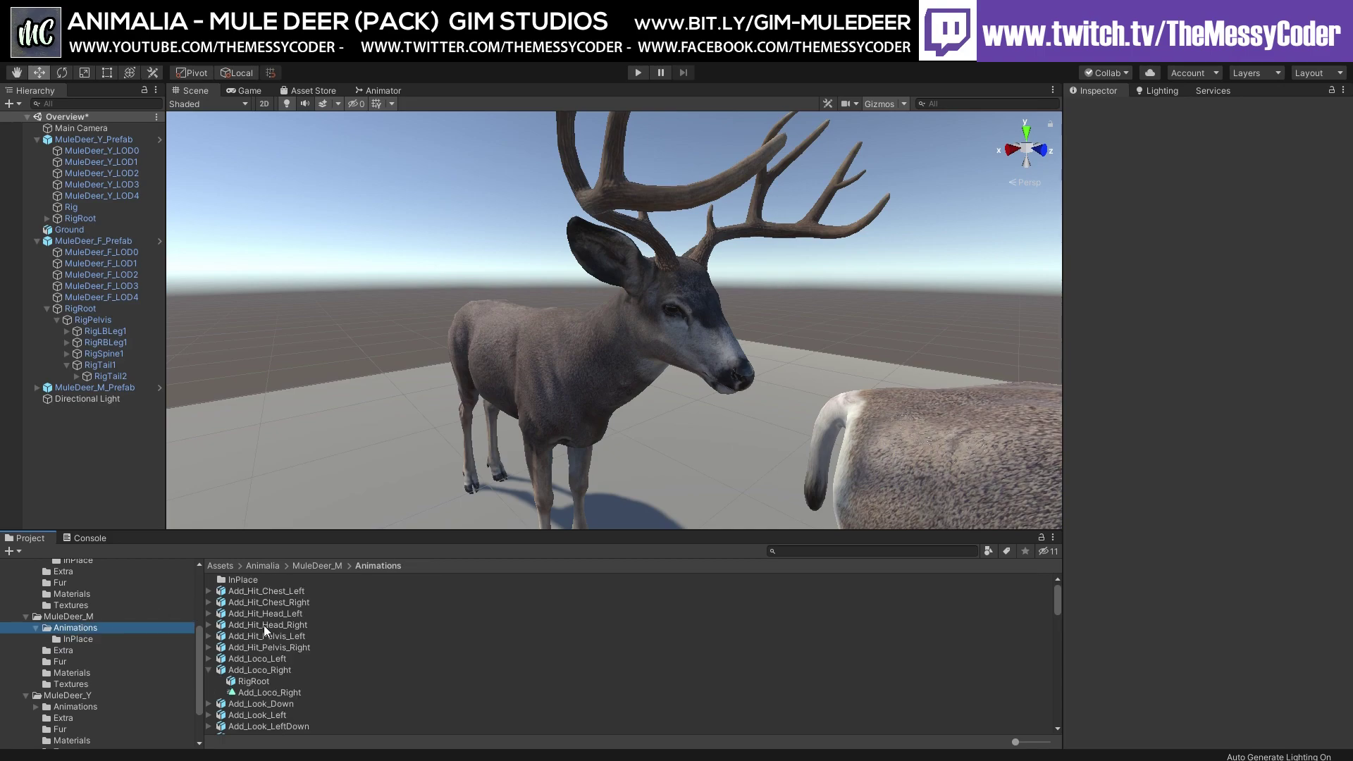
left_click(83, 638)
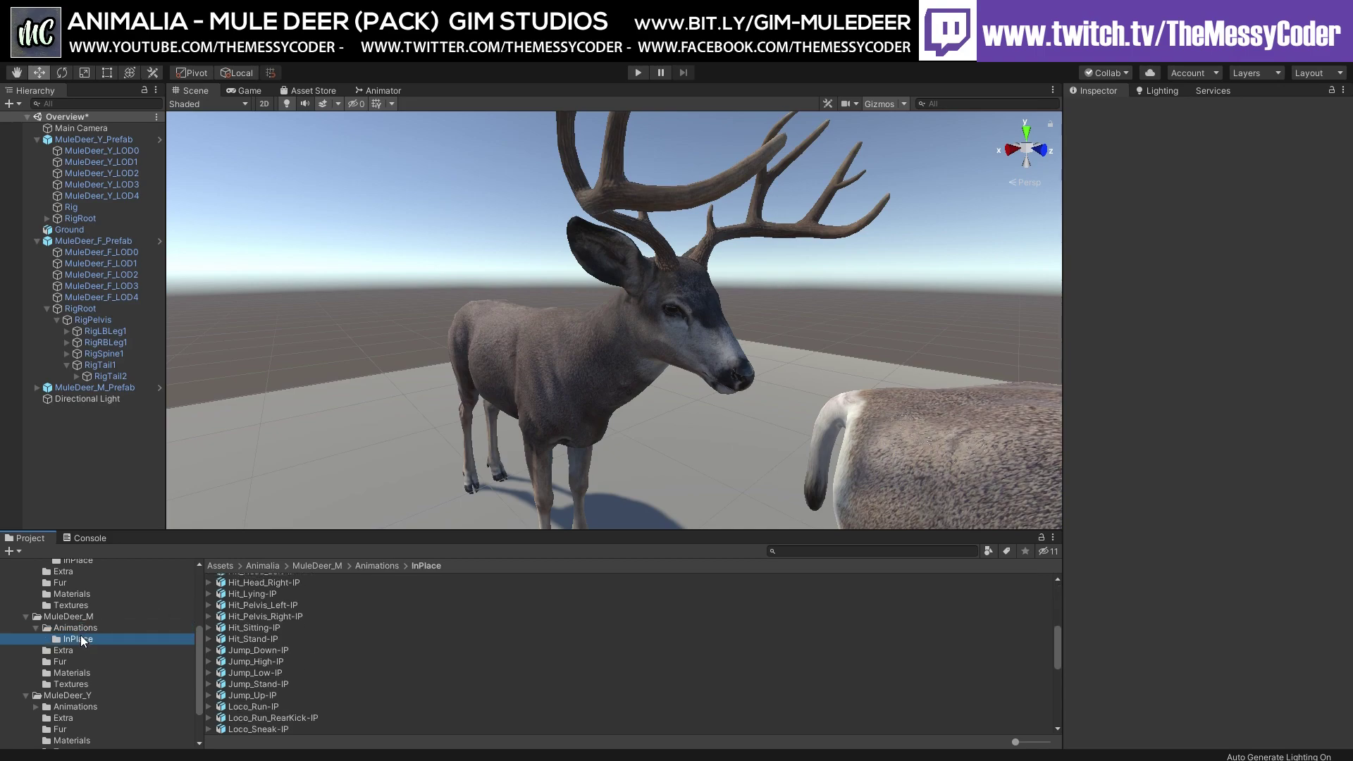
Step: Widen the Inspector, enlarge the animation preview, and play the male deer's in-place Death_Sitting clip
left_click_drag(1062, 306, 554, 317)
scroll(269, 582, "up", 3)
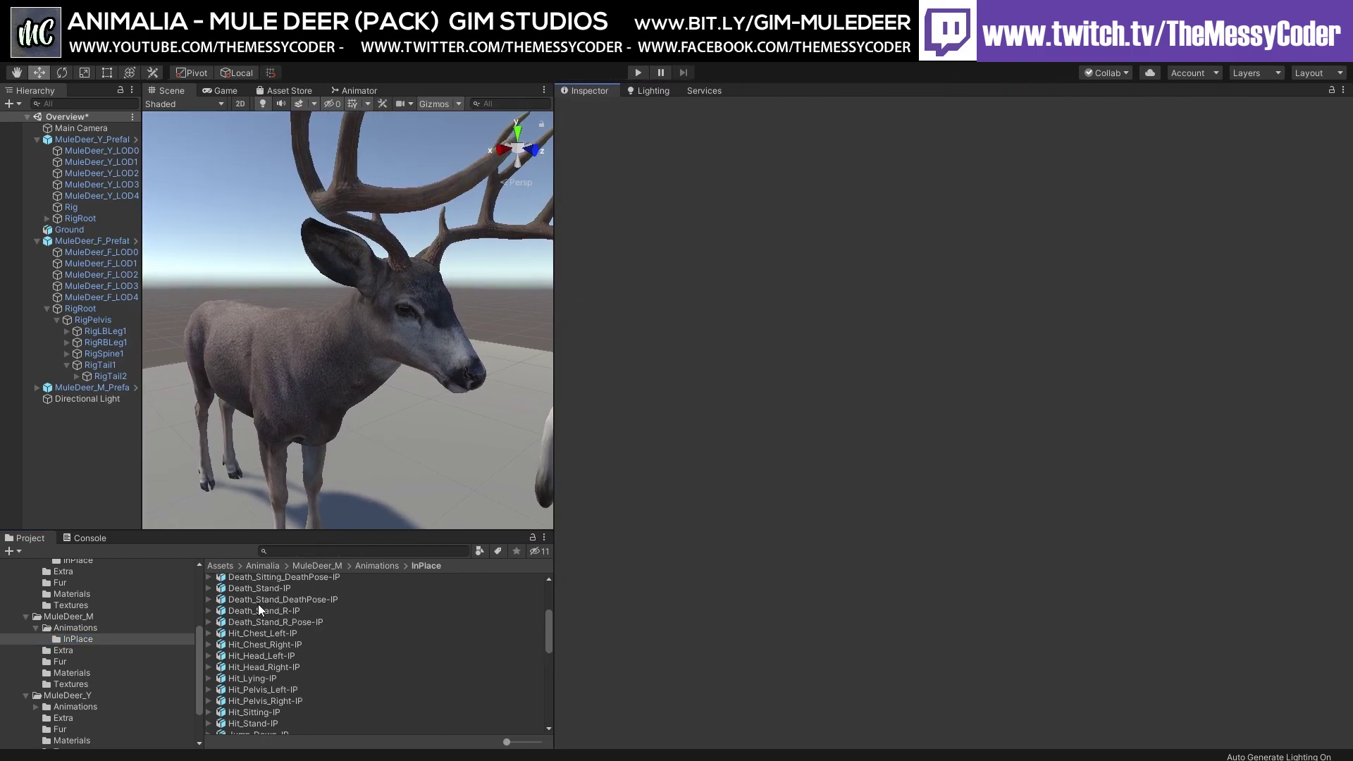
scroll(250, 604, "up", 2)
left_click(254, 607)
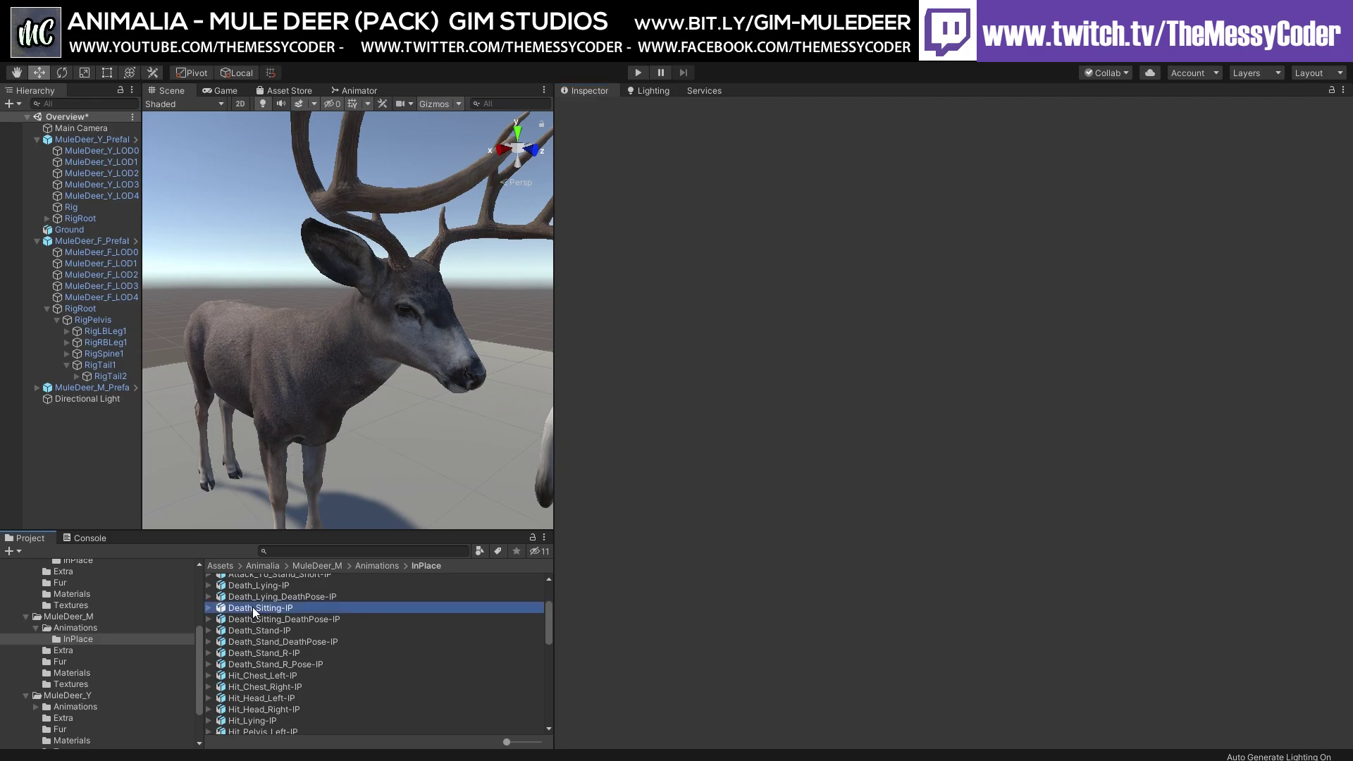
left_click_drag(899, 619, 960, 162)
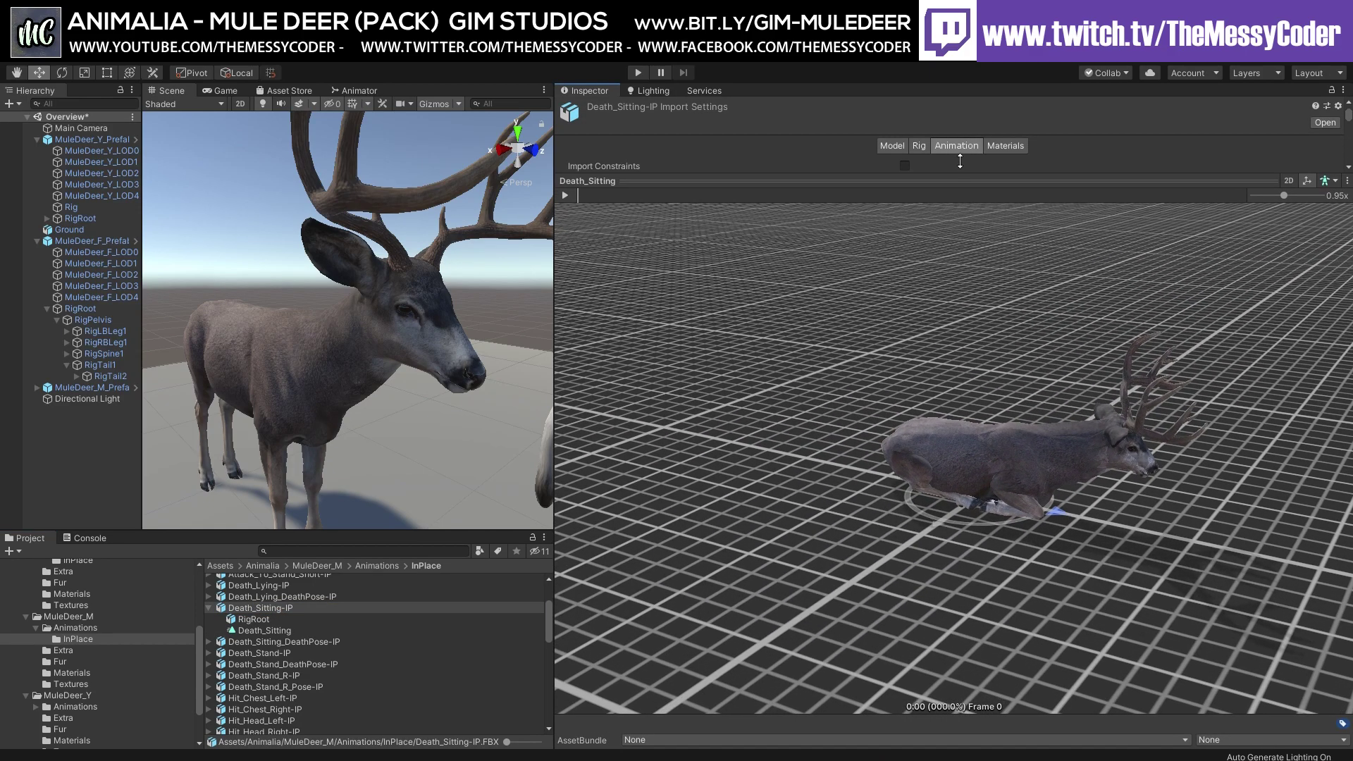
left_click(565, 195)
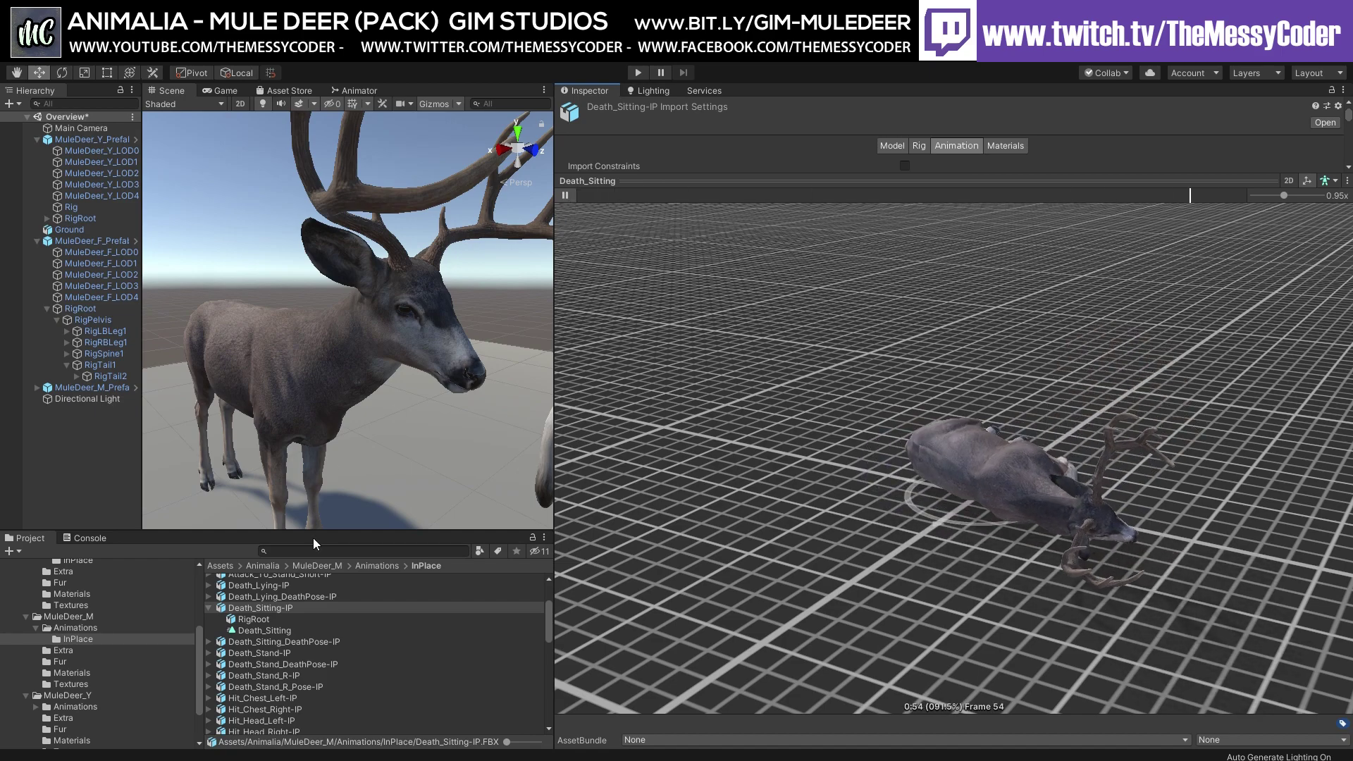
Step: Play the Death_Stand clip from Death_Stand-IP in the animation preview
left_click(208, 652)
left_click(239, 673)
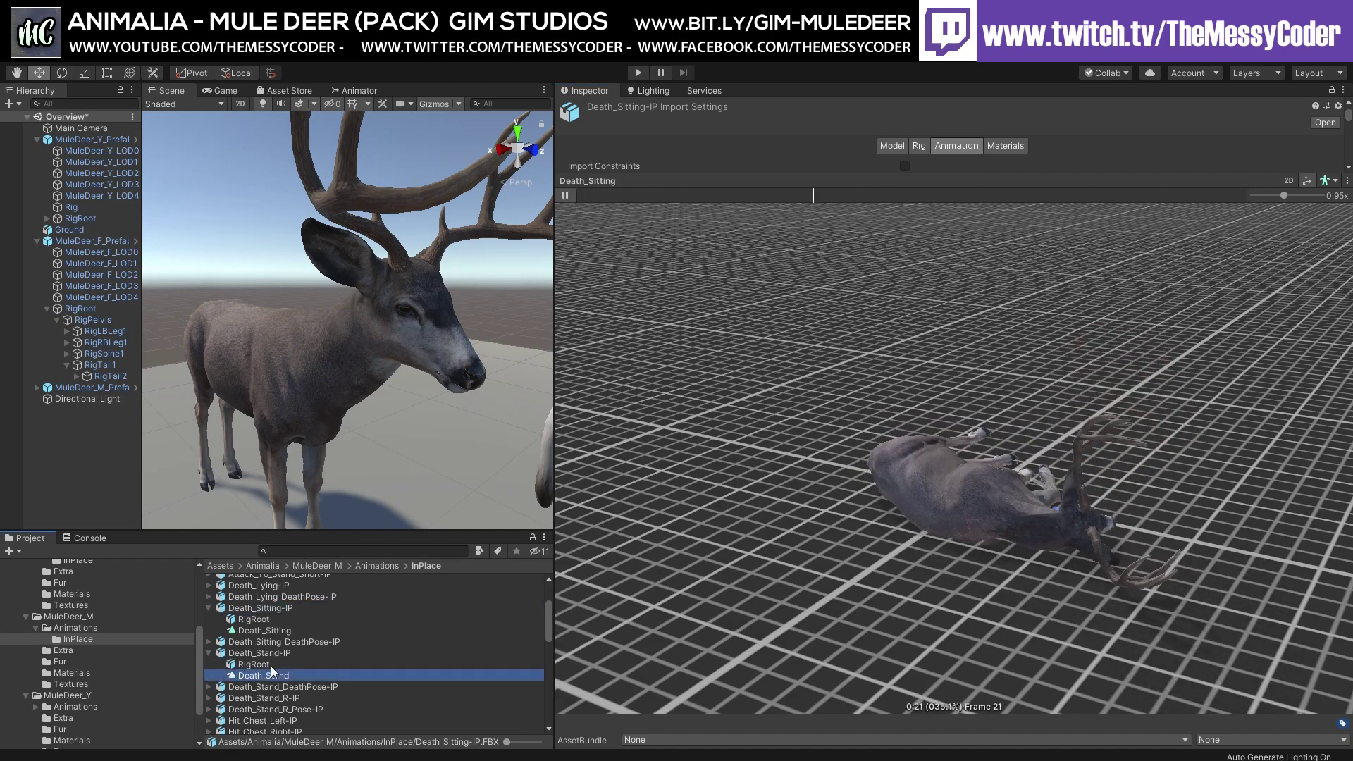
left_click(565, 195)
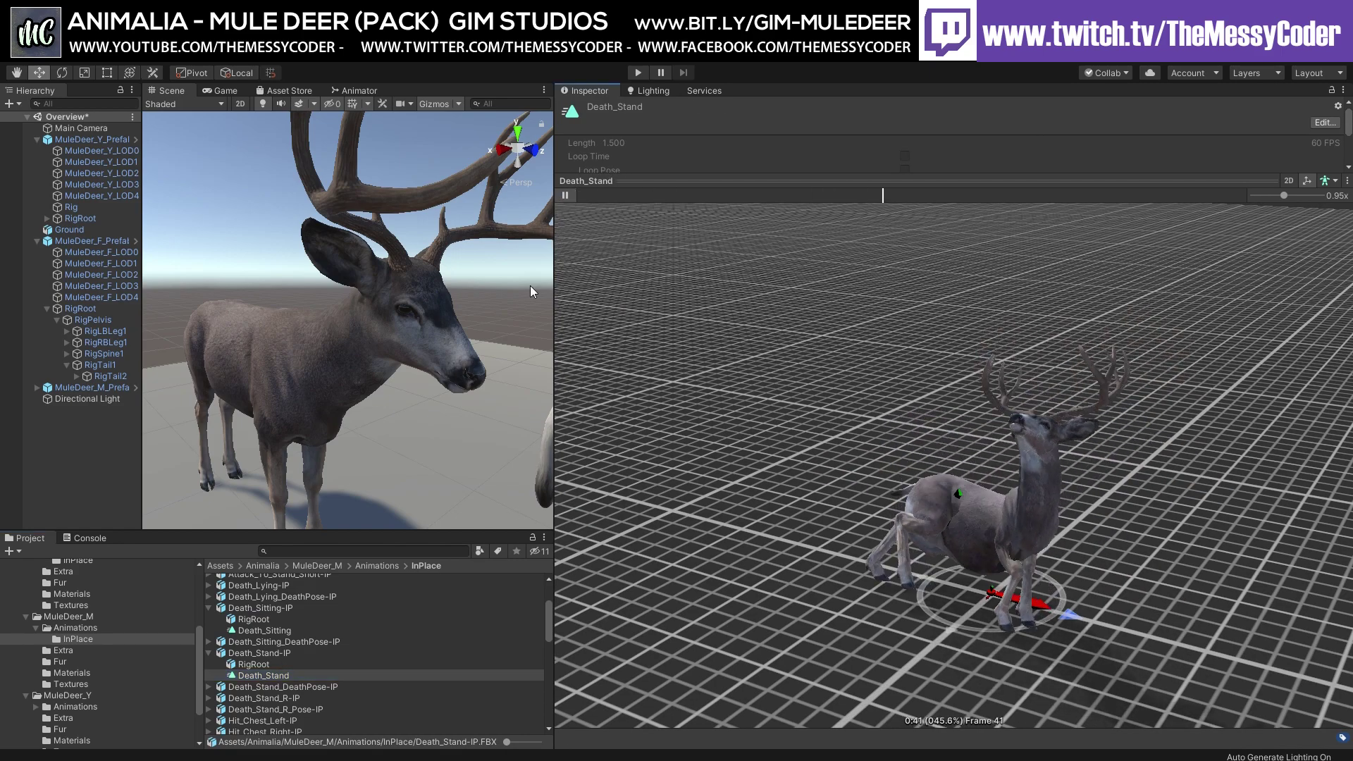
Step: Preview the Death_Sitting_DeathPose clip and examine the male deer's lying pose from the opposite side at a low angle
left_click(209, 641)
left_click(275, 665)
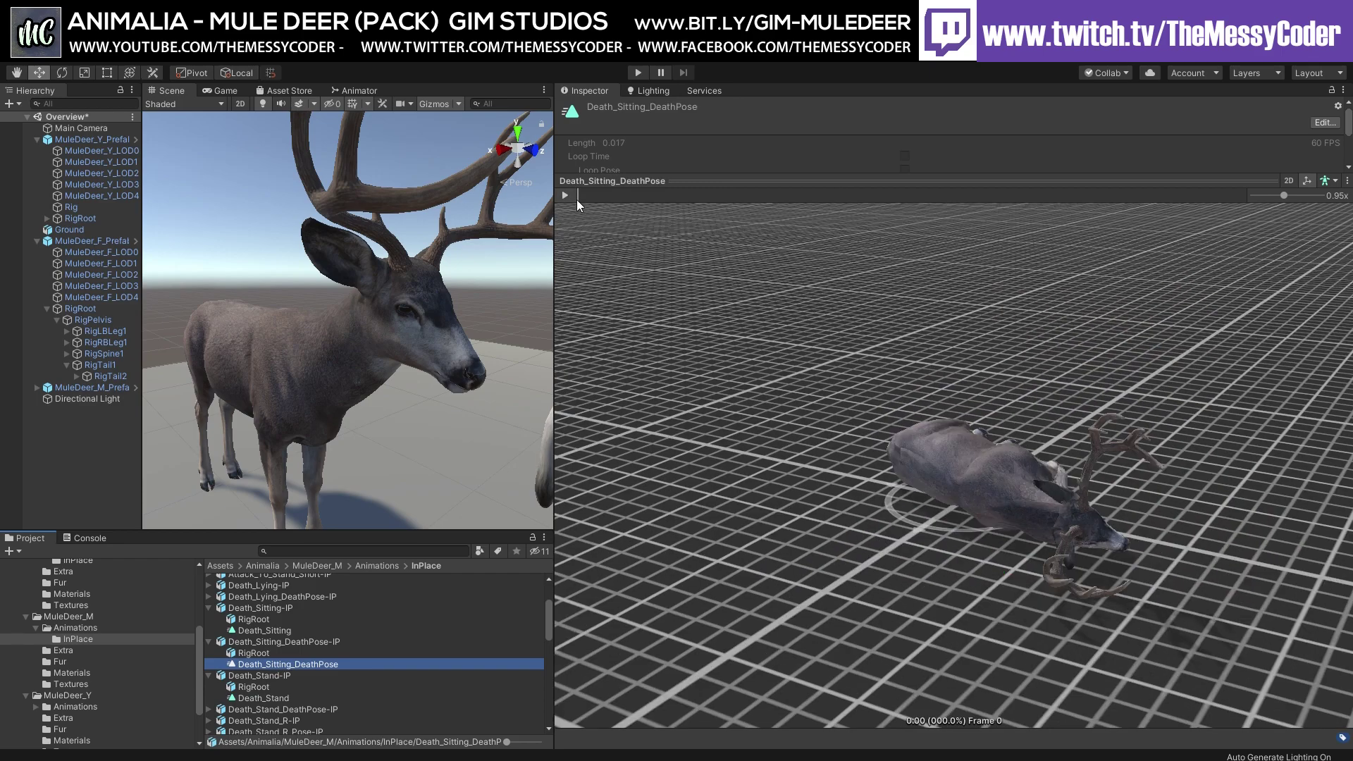
left_click_drag(824, 413, 731, 492)
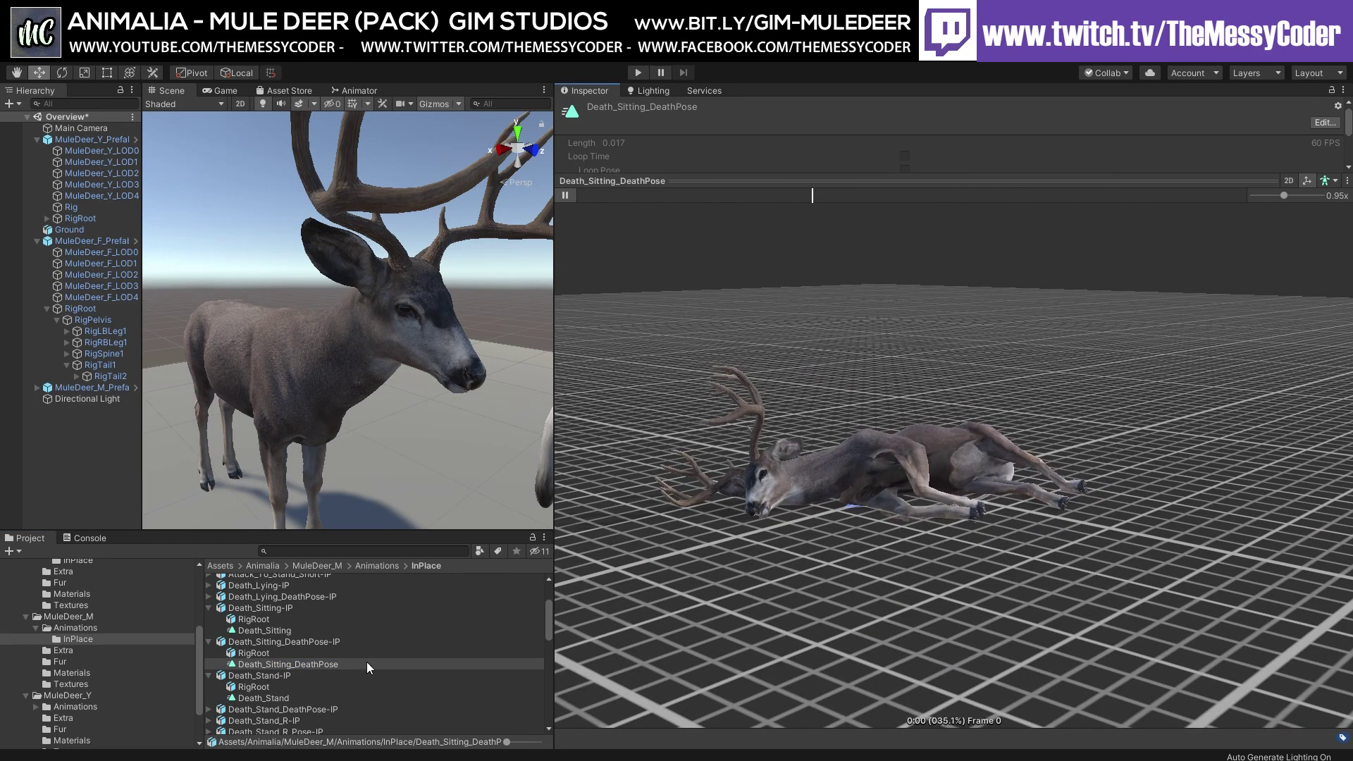
Step: Play the Death_Lying clip from Death_Lying-IP in the animation preview
scroll(276, 680, "up", 4)
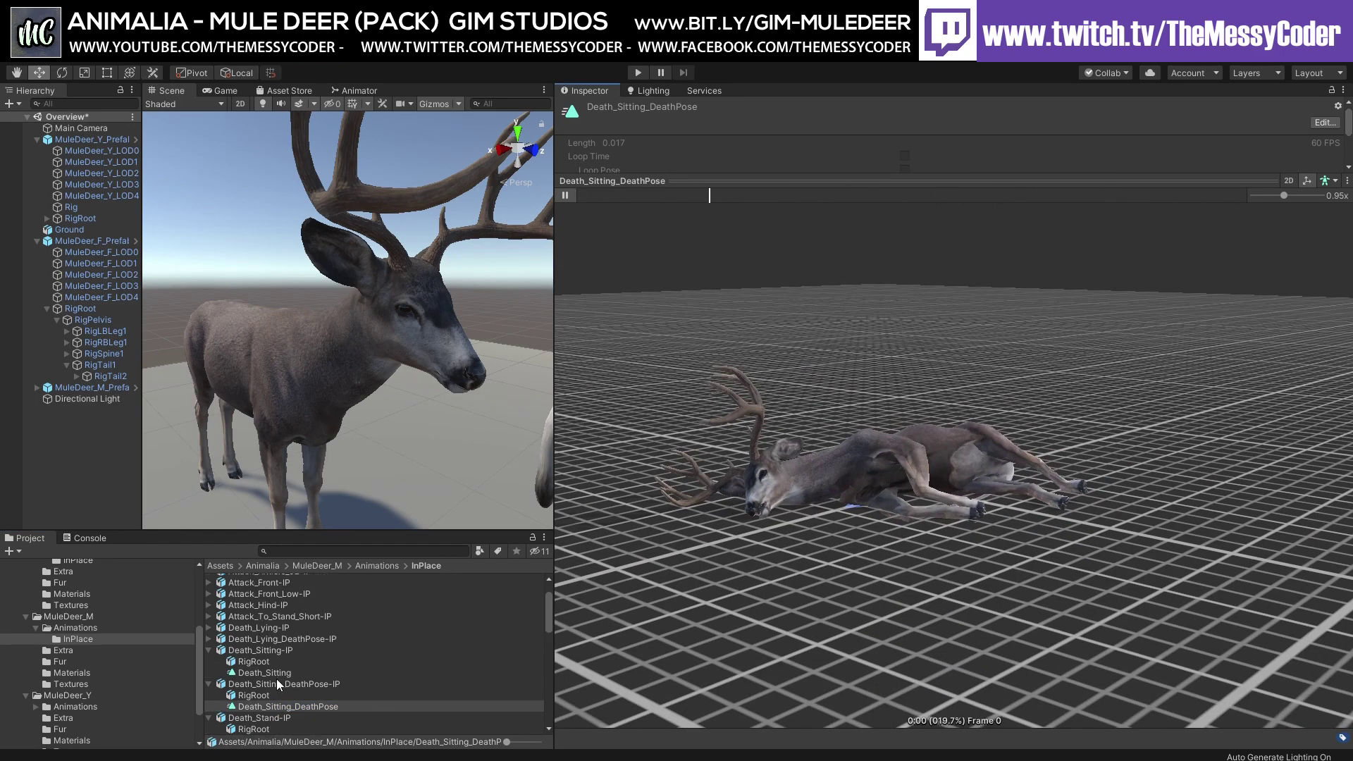
left_click(208, 671)
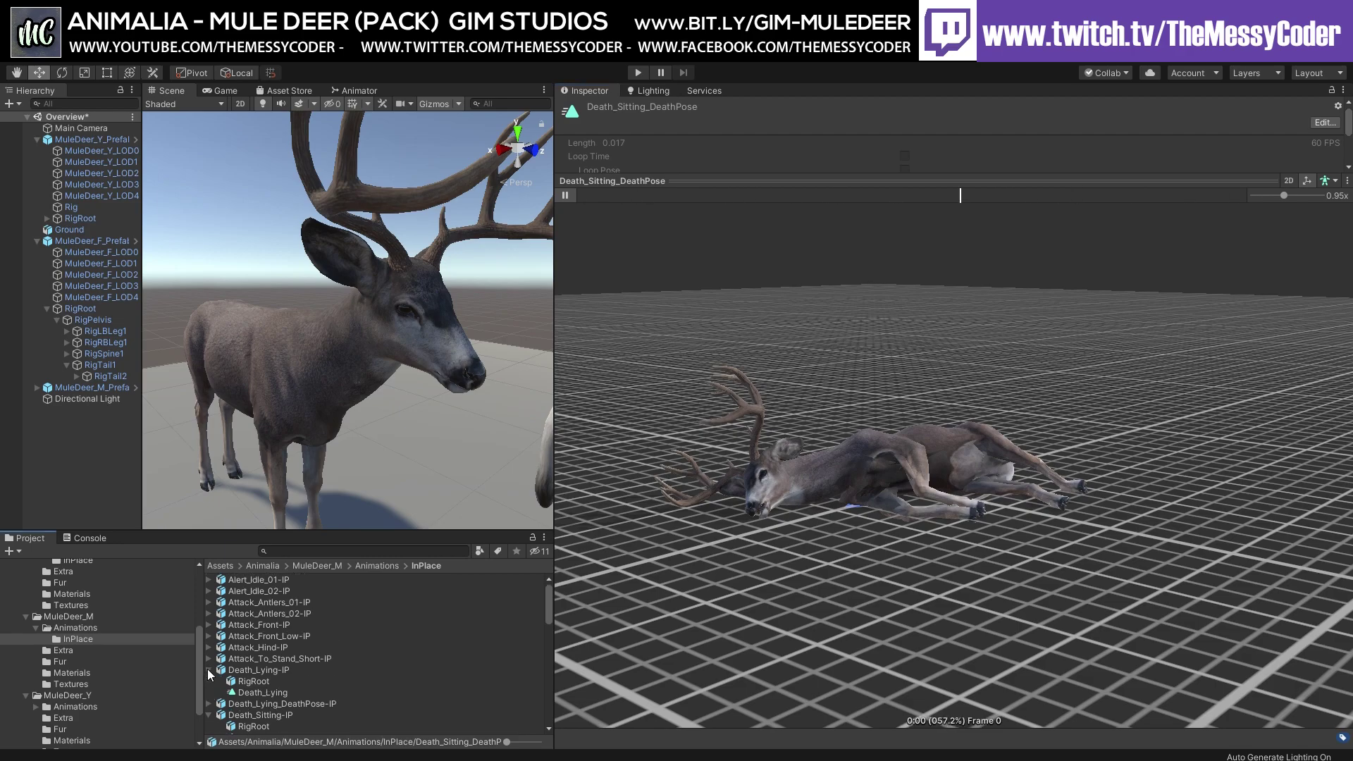
left_click(262, 692)
left_click(565, 196)
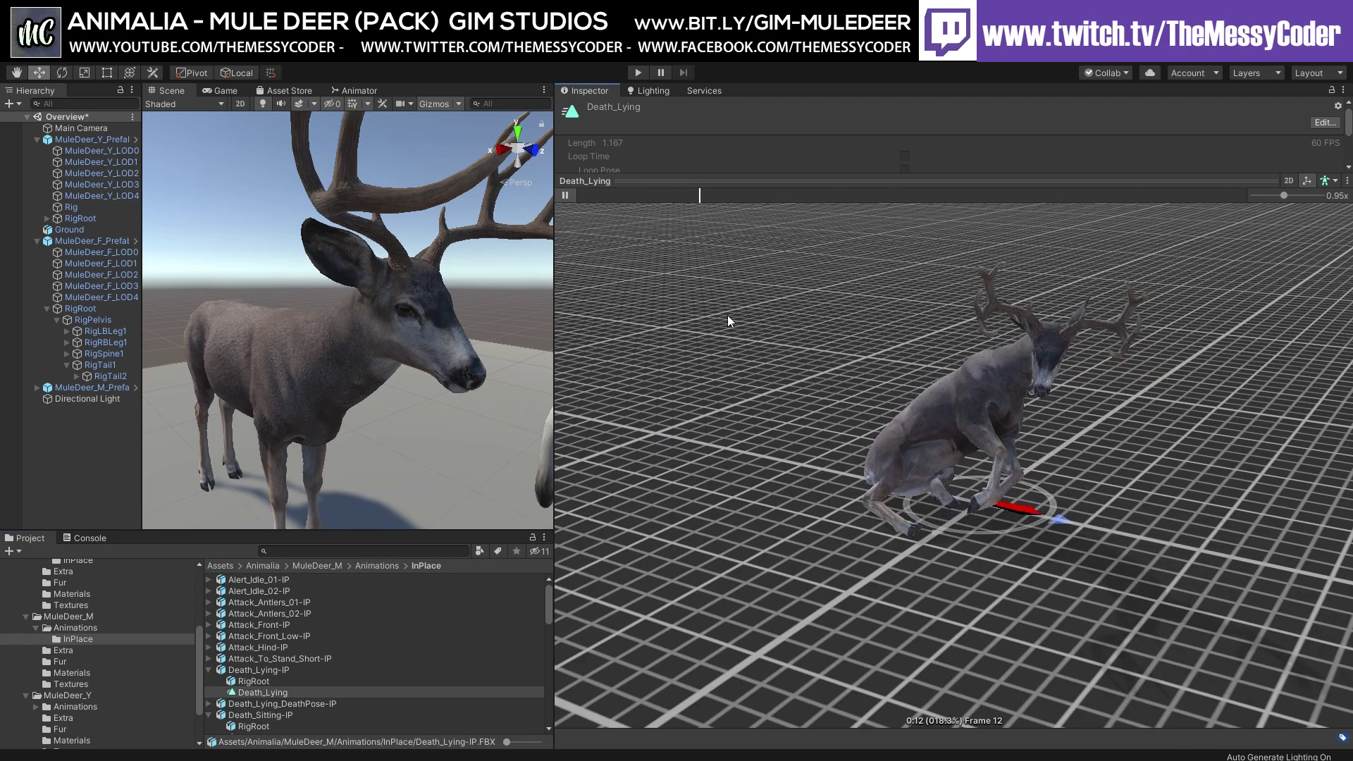
Step: Pause the Death_Lying clip and play Death_Stand_R from Death_Stand_R-IP in the animation preview
left_click(566, 195)
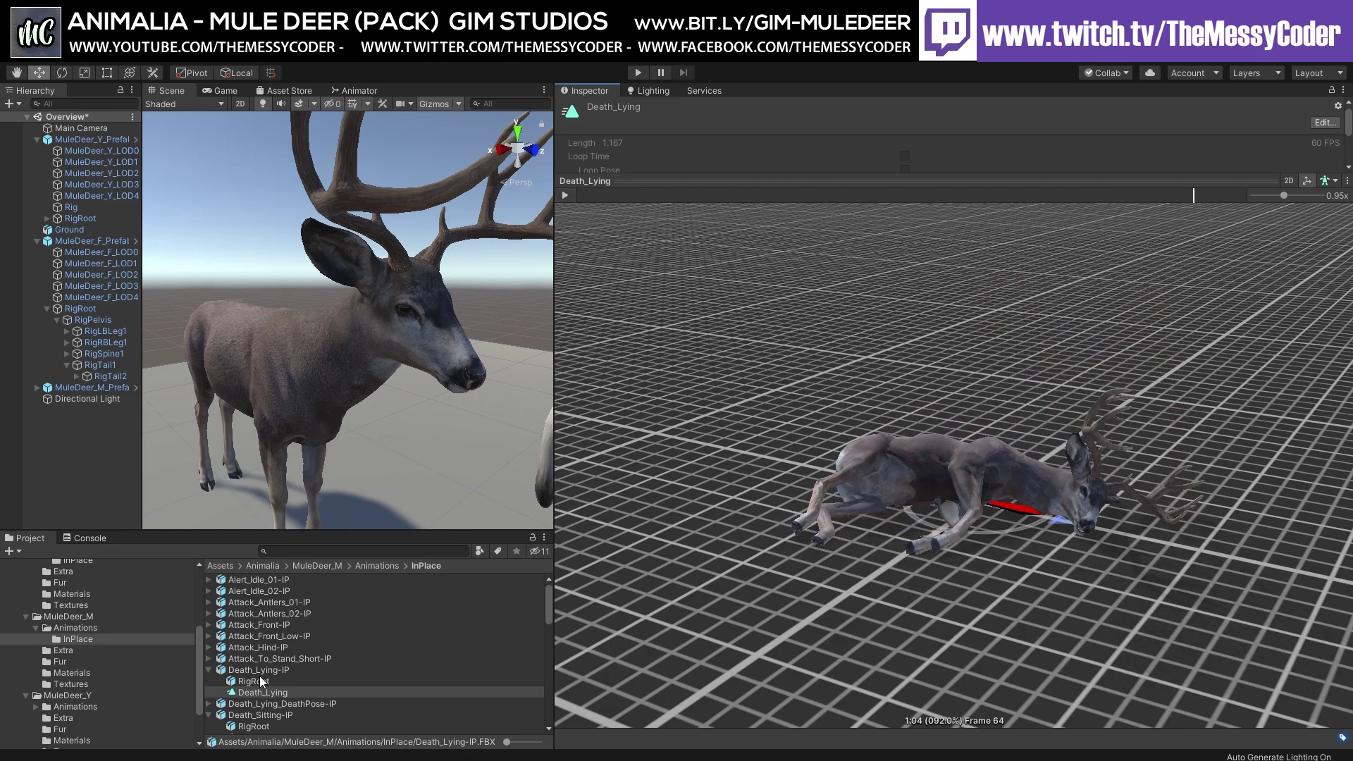
scroll(259, 675, "down", 3)
scroll(261, 675, "down", 1)
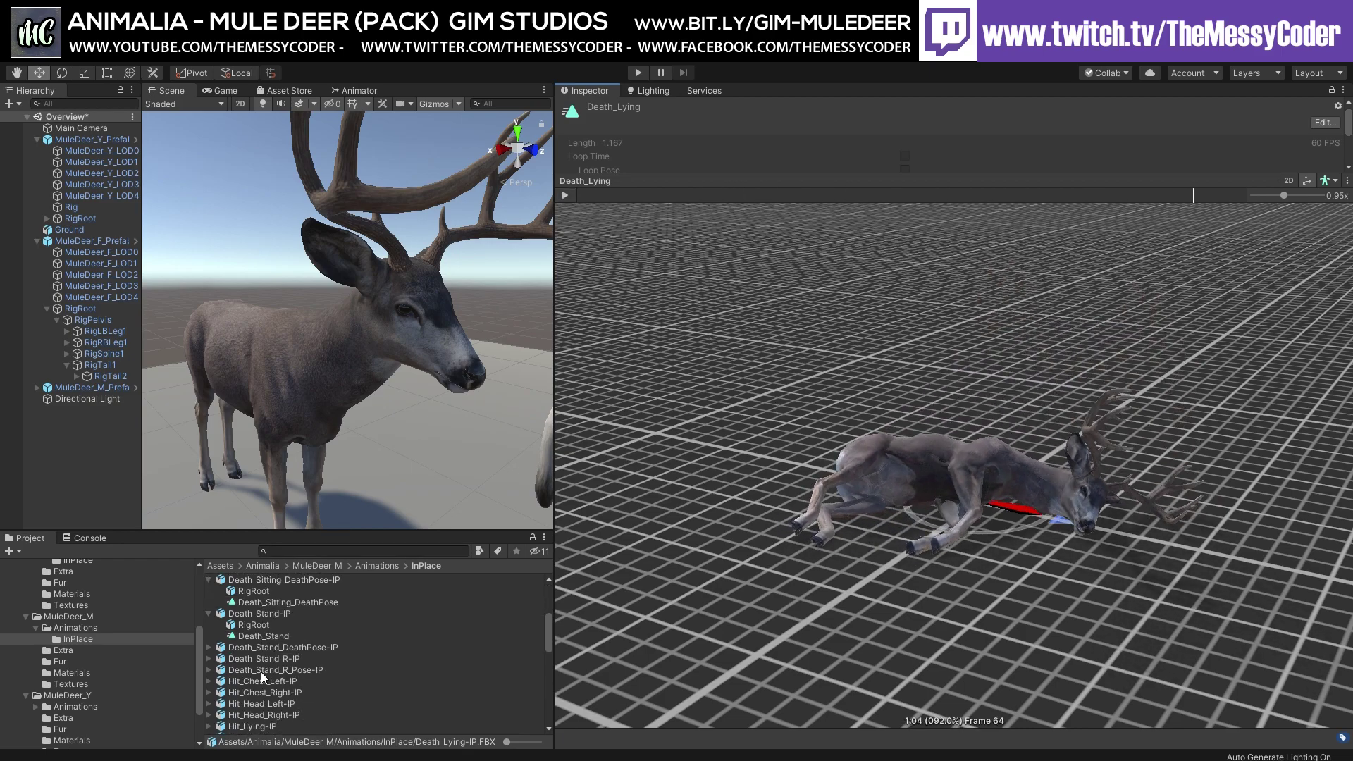
left_click(208, 658)
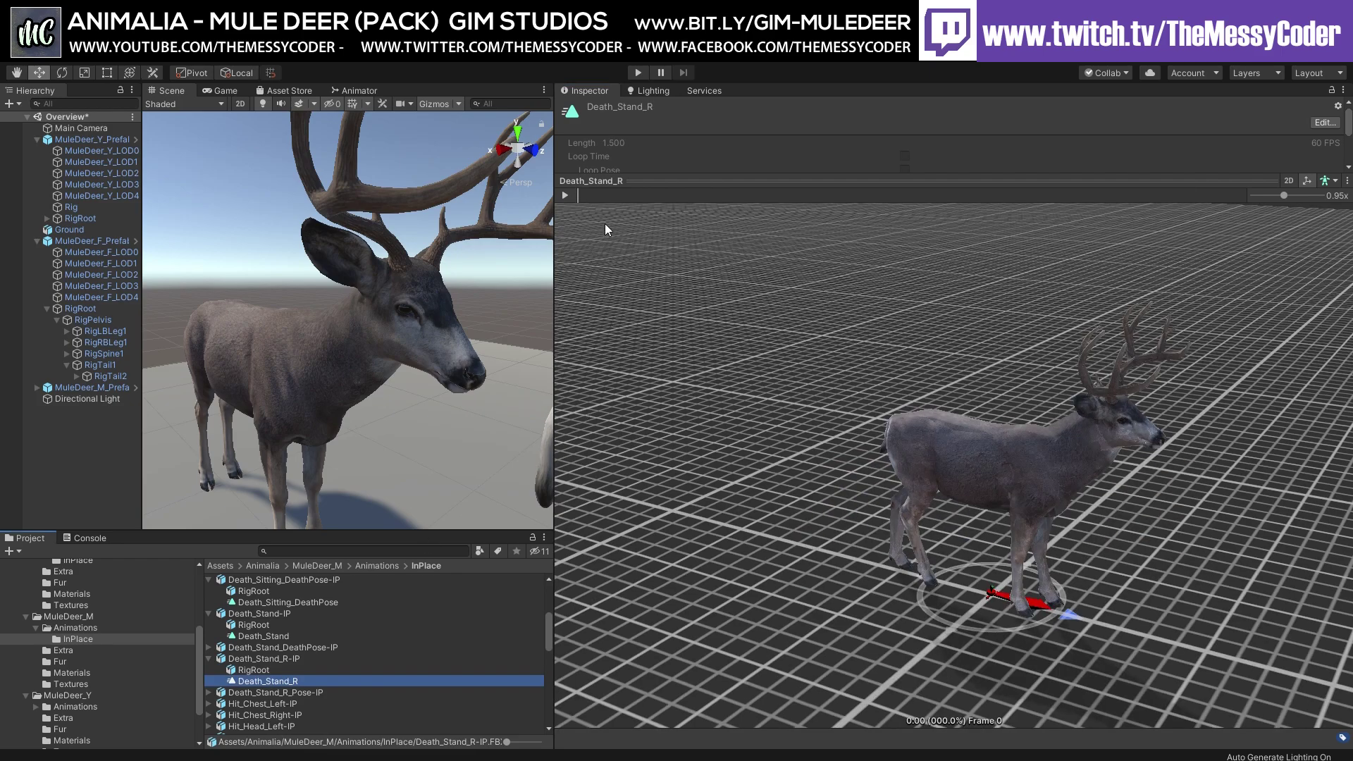
left_click(566, 195)
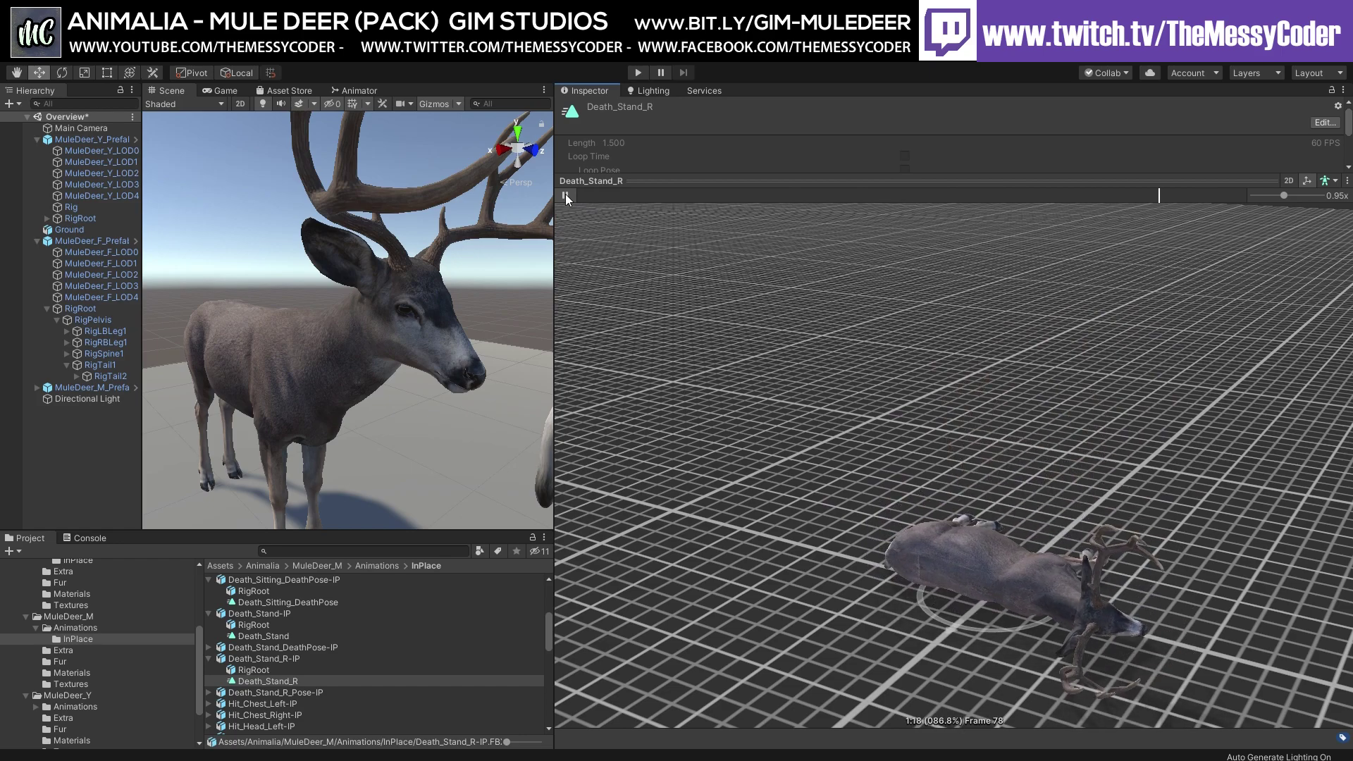
Step: Play the Hit_Lying clip from Hit_Lying-IP in the animation preview
scroll(282, 613, "down", 3)
scroll(286, 620, "down", 3)
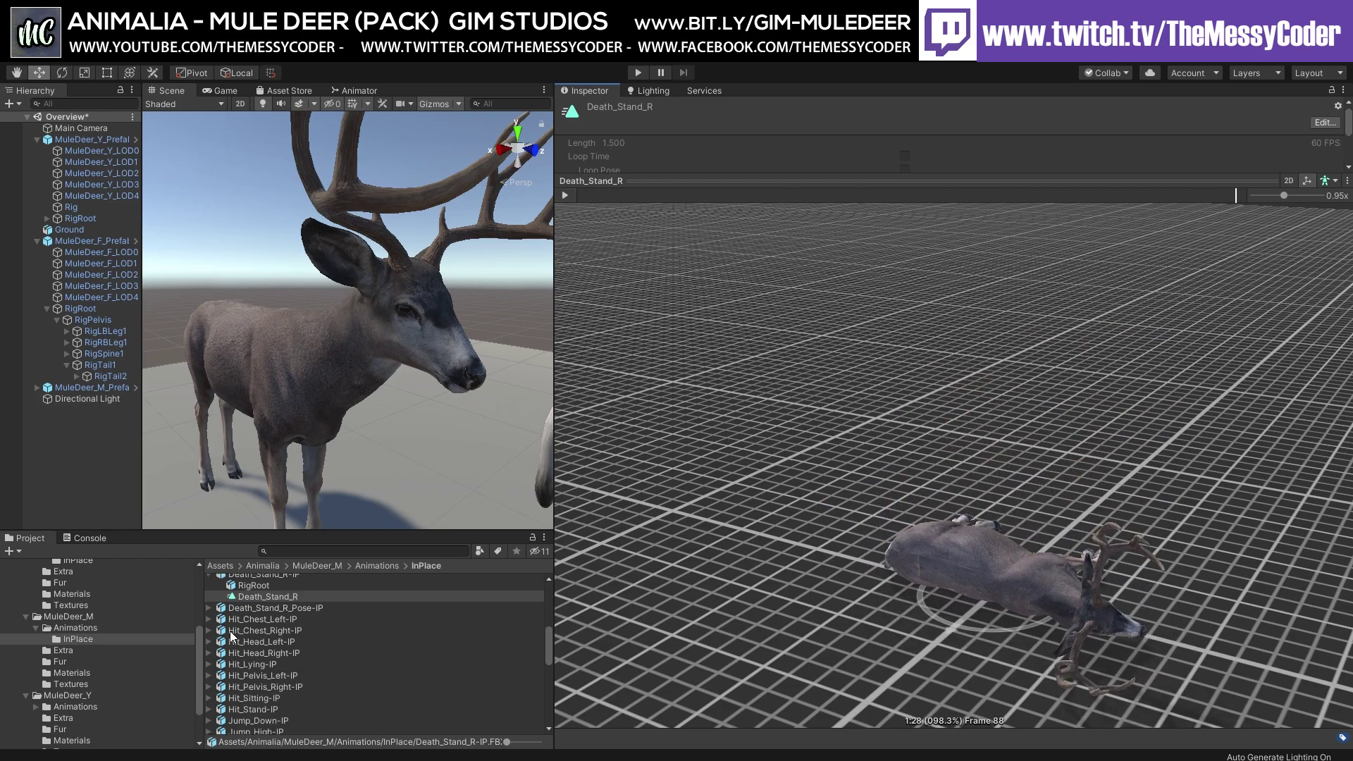
left_click(208, 665)
left_click(268, 687)
left_click(571, 193)
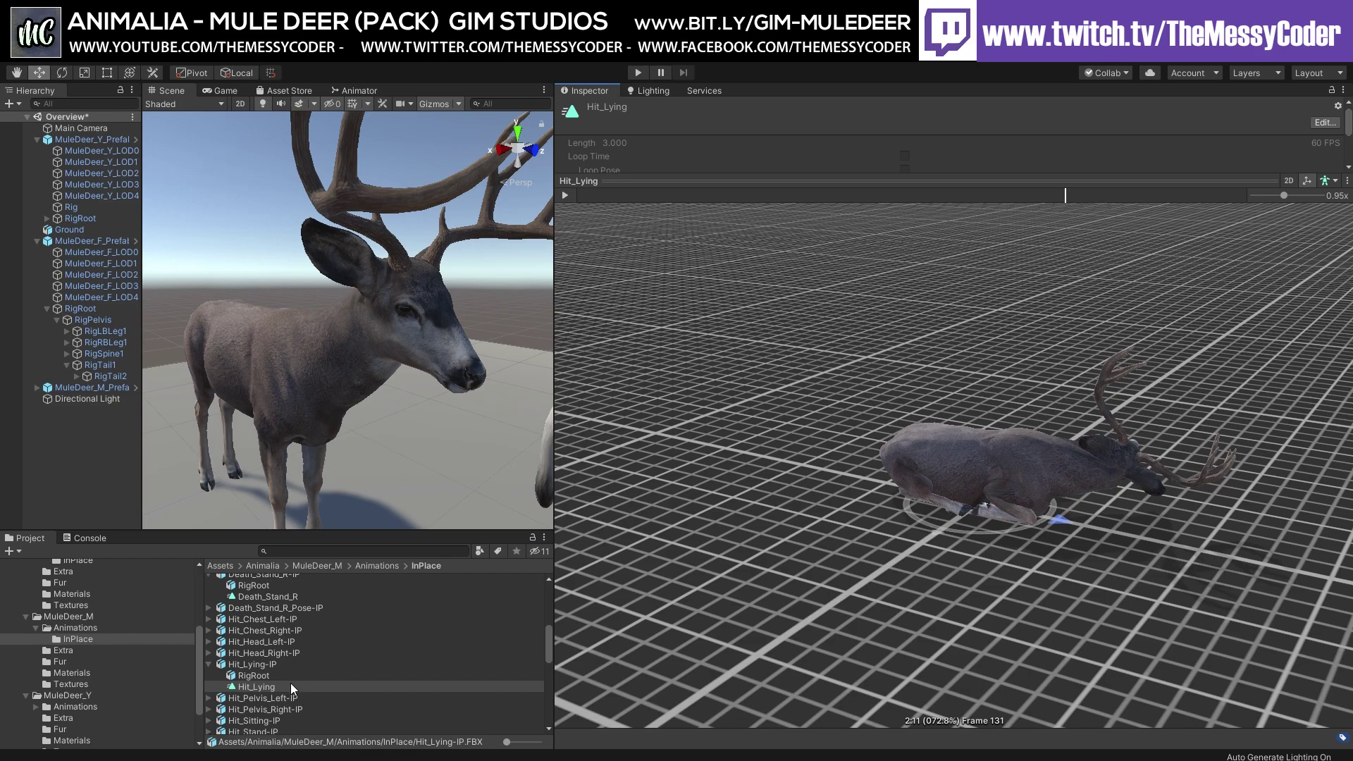
Step: Play the Attack_Antlers_02 clip from Attack_Antlers_02-IP and examine the male deer's antler attack
scroll(290, 682, "up", 10)
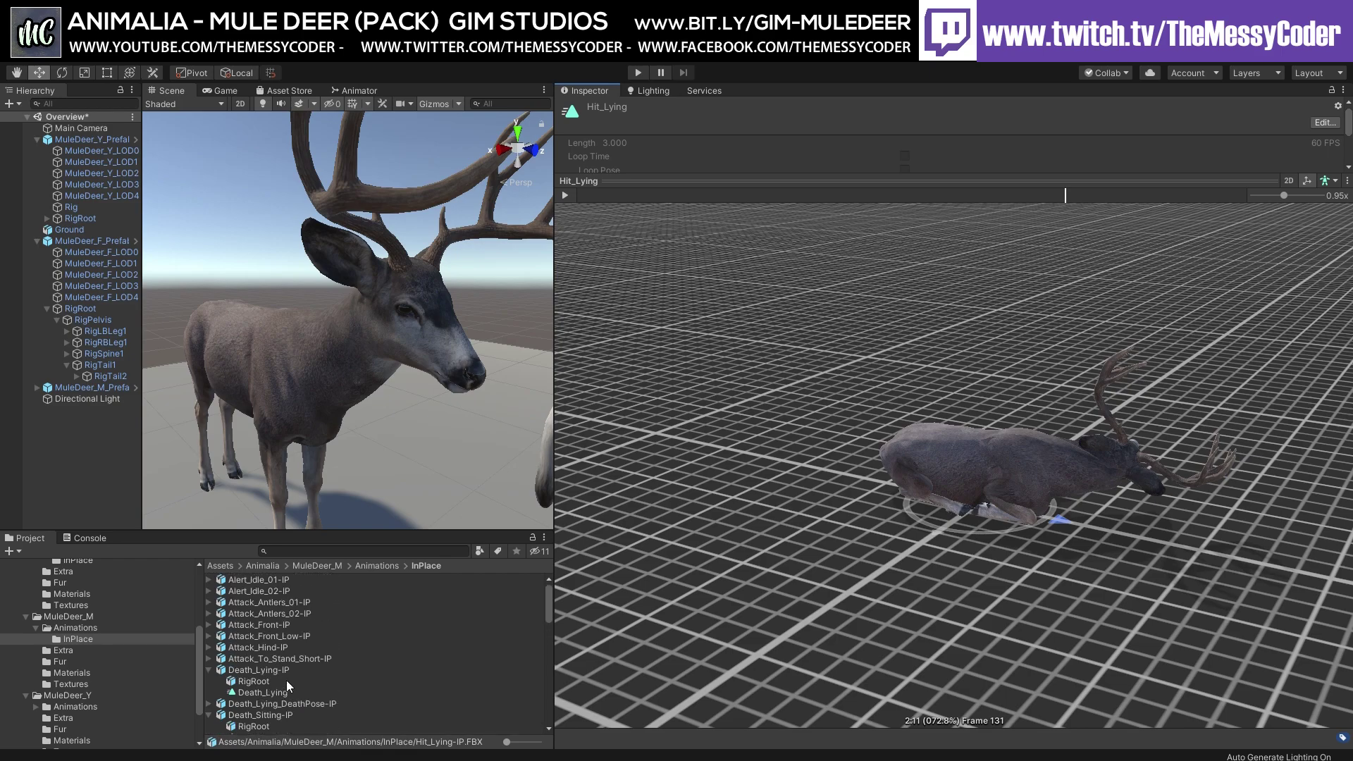
left_click(210, 613)
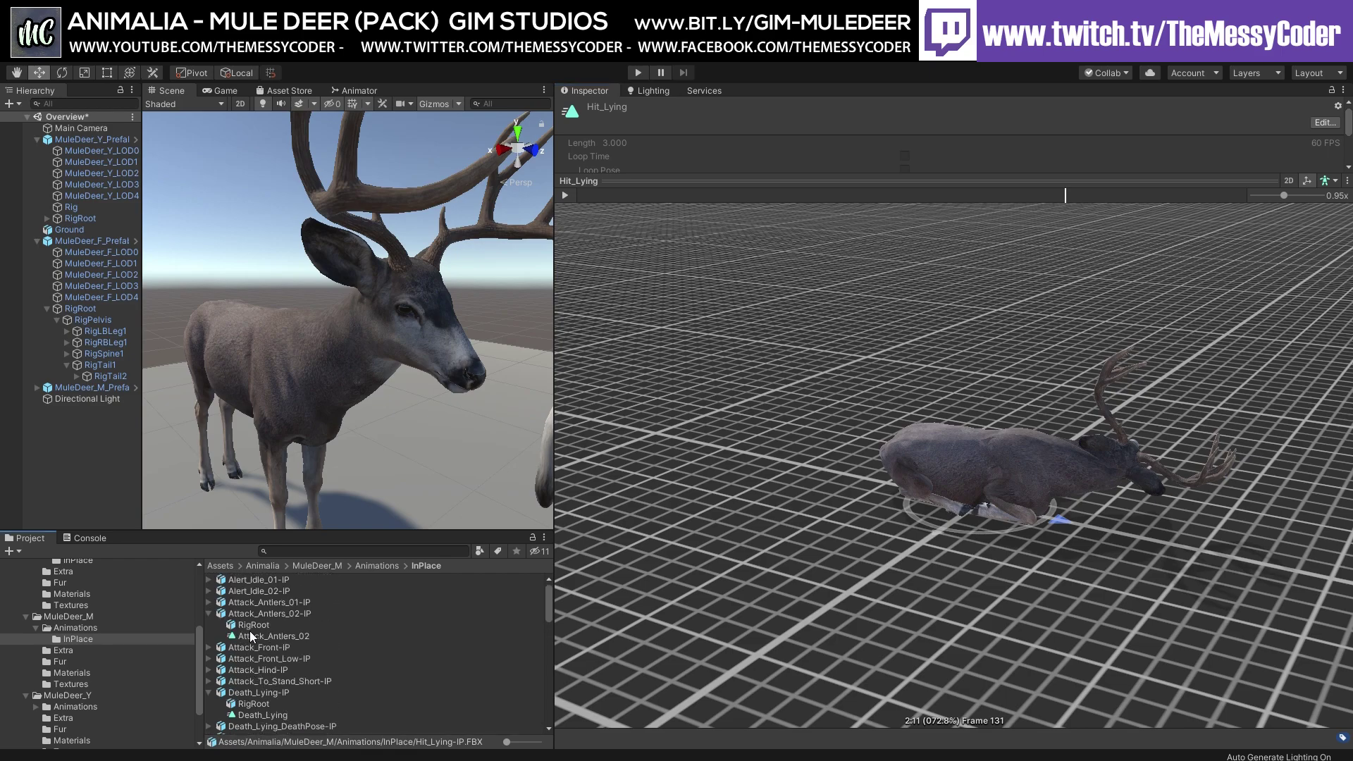
left_click(565, 195)
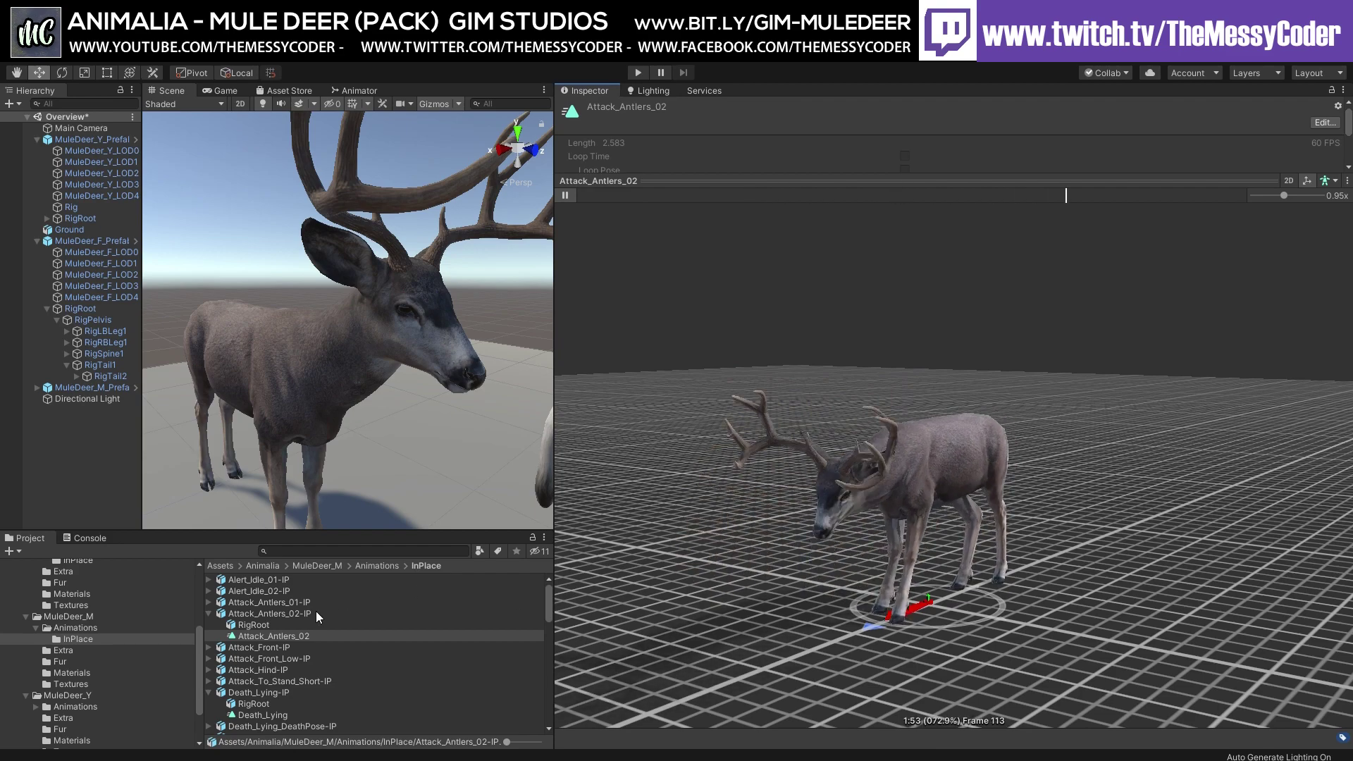
Step: Play the Attack_Antlers_01 clip and examine the male deer's attack from the opposite side at a low angle
left_click(209, 602)
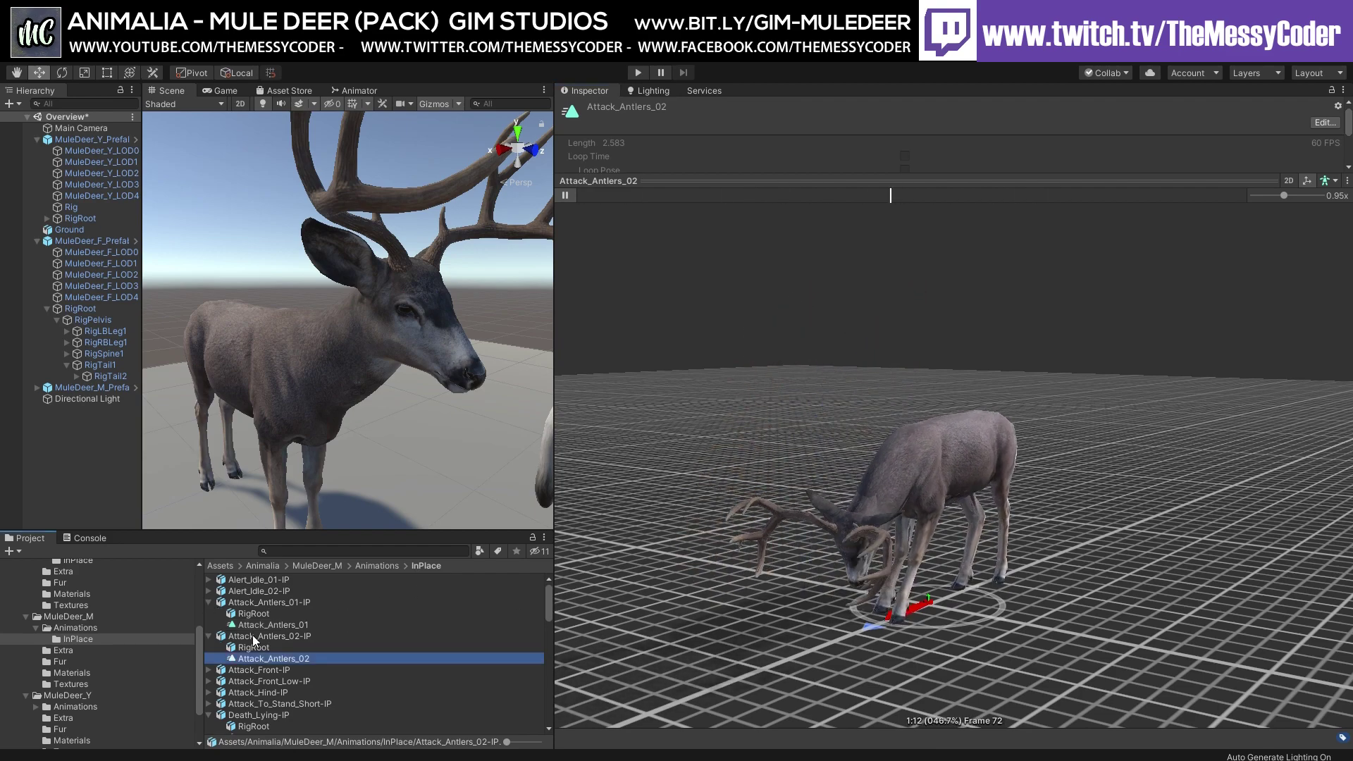
left_click(264, 625)
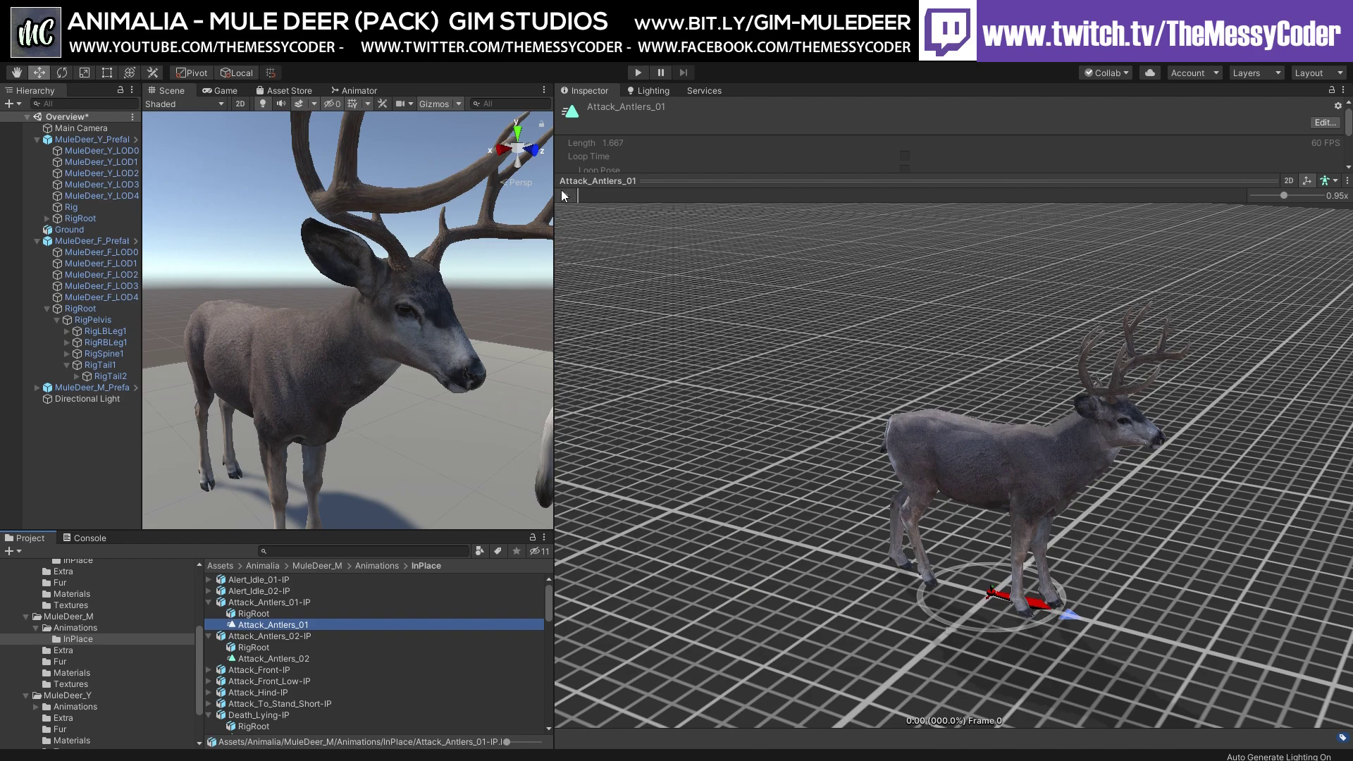
left_click(599, 180)
left_click_drag(795, 736, 922, 169)
left_click(565, 195)
left_click_drag(895, 416, 736, 483)
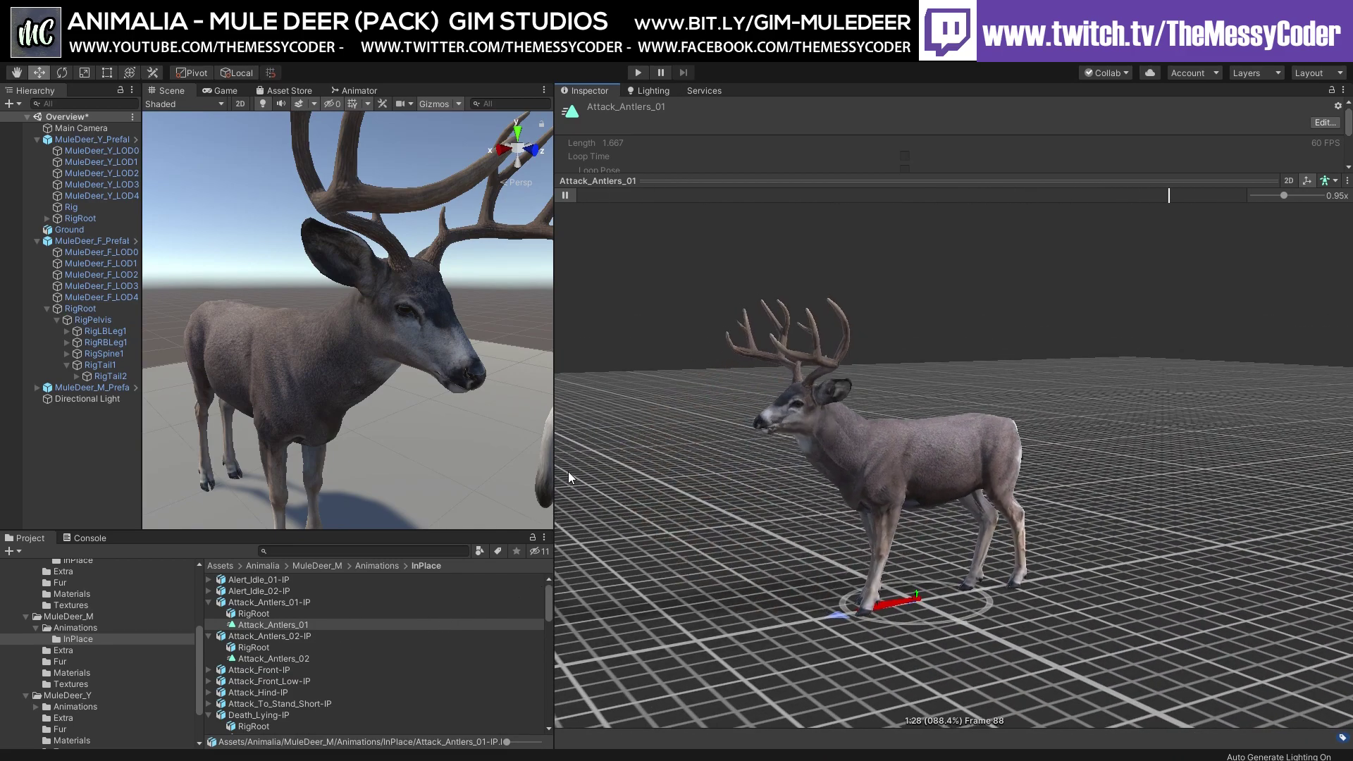
Step: Play the Alert_Idle_02 clip from Alert_Idle_02-IP, then pause it
left_click(208, 591)
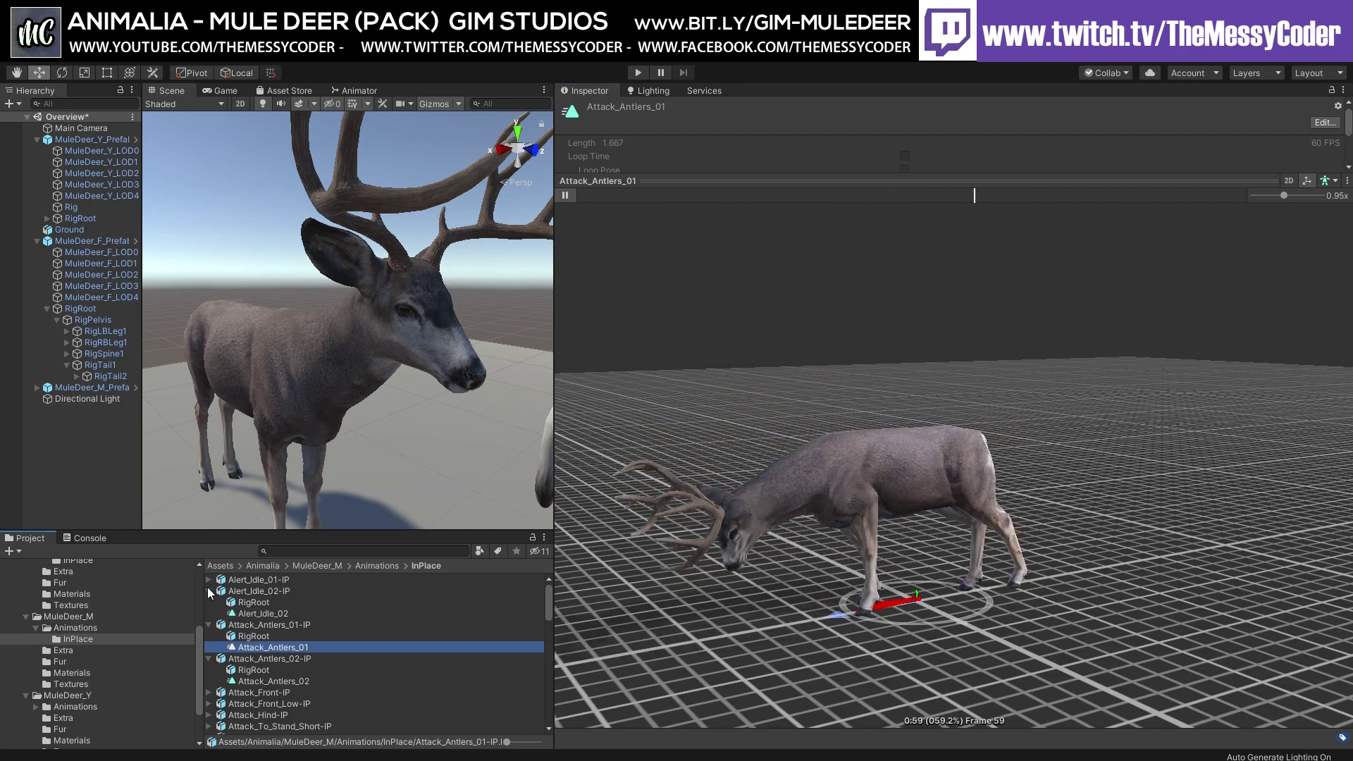
left_click(265, 611)
left_click(566, 195)
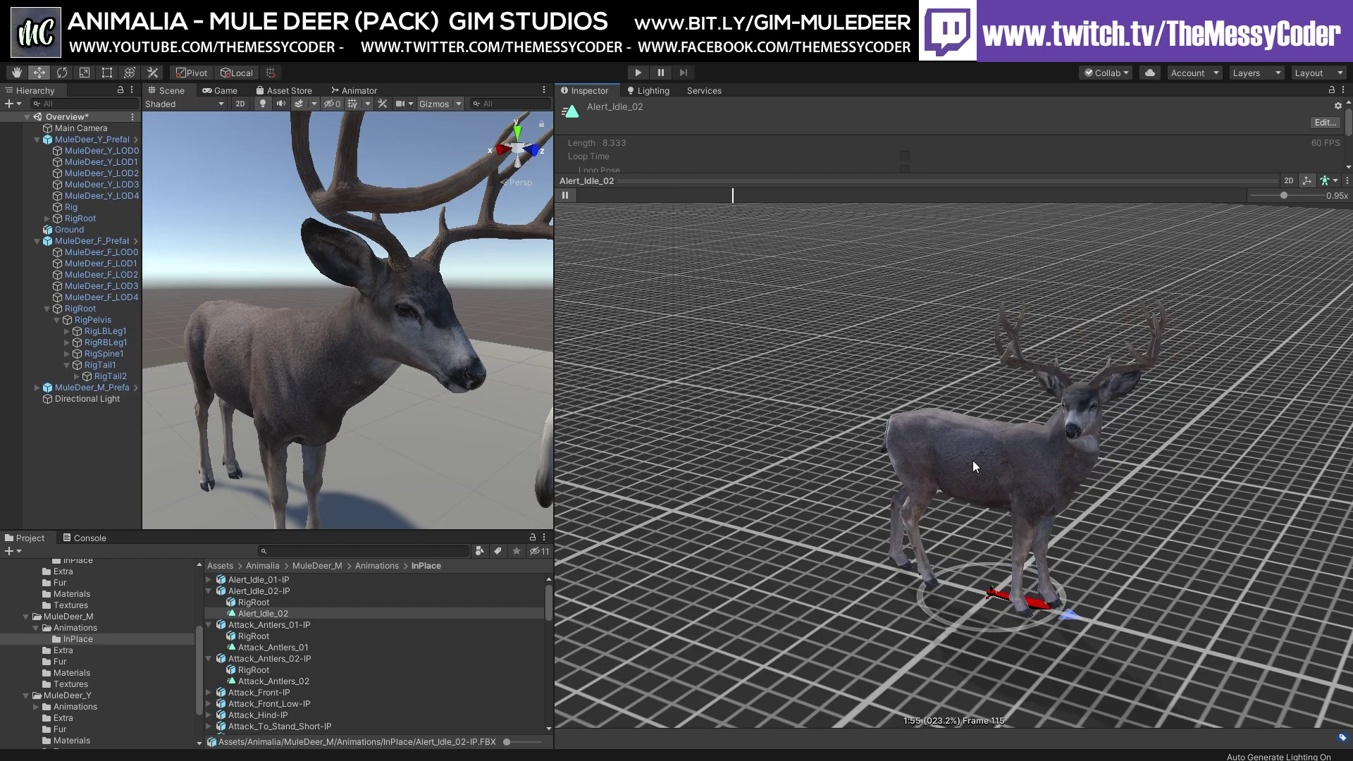
left_click(573, 195)
Step: Play the Loco_Sneak clip from Loco_Sneak-IP in the animation preview and pause it
scroll(379, 657, "down", 10)
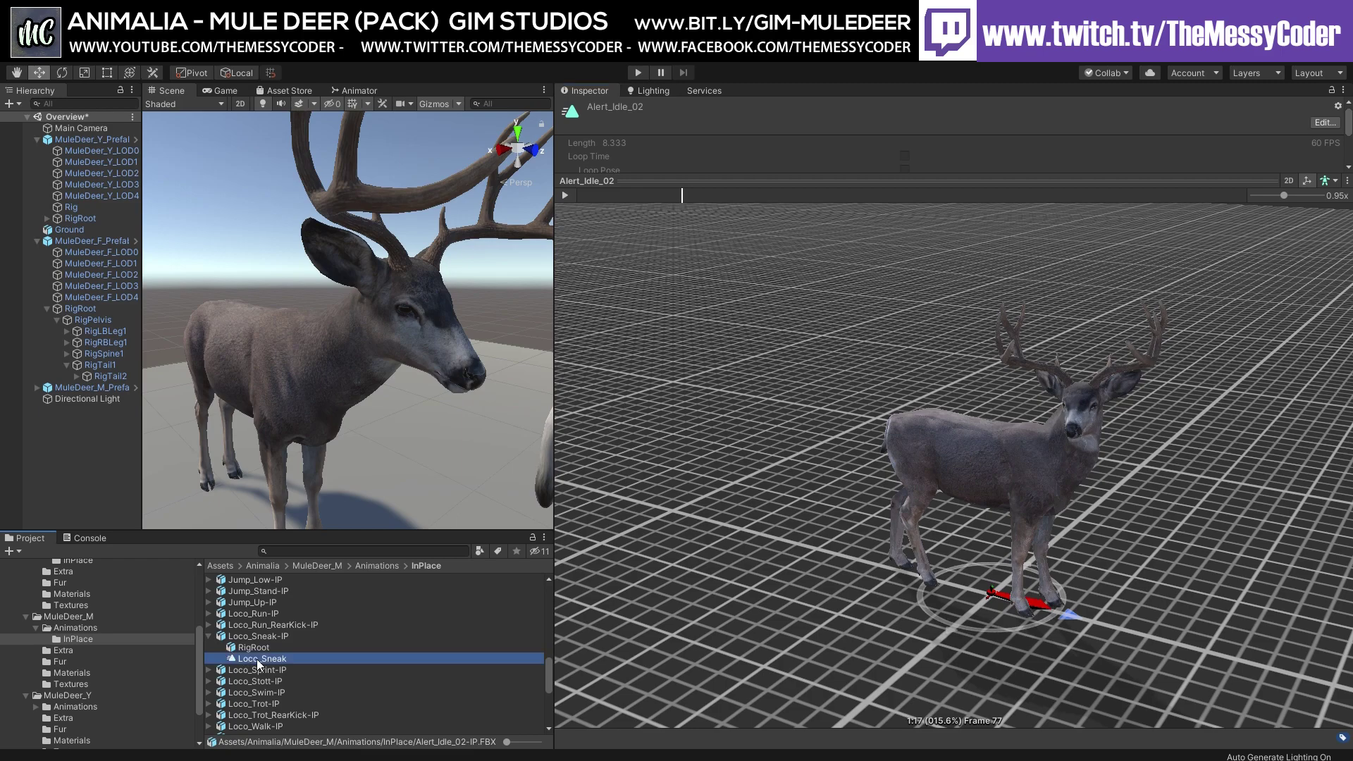
left_click(568, 195)
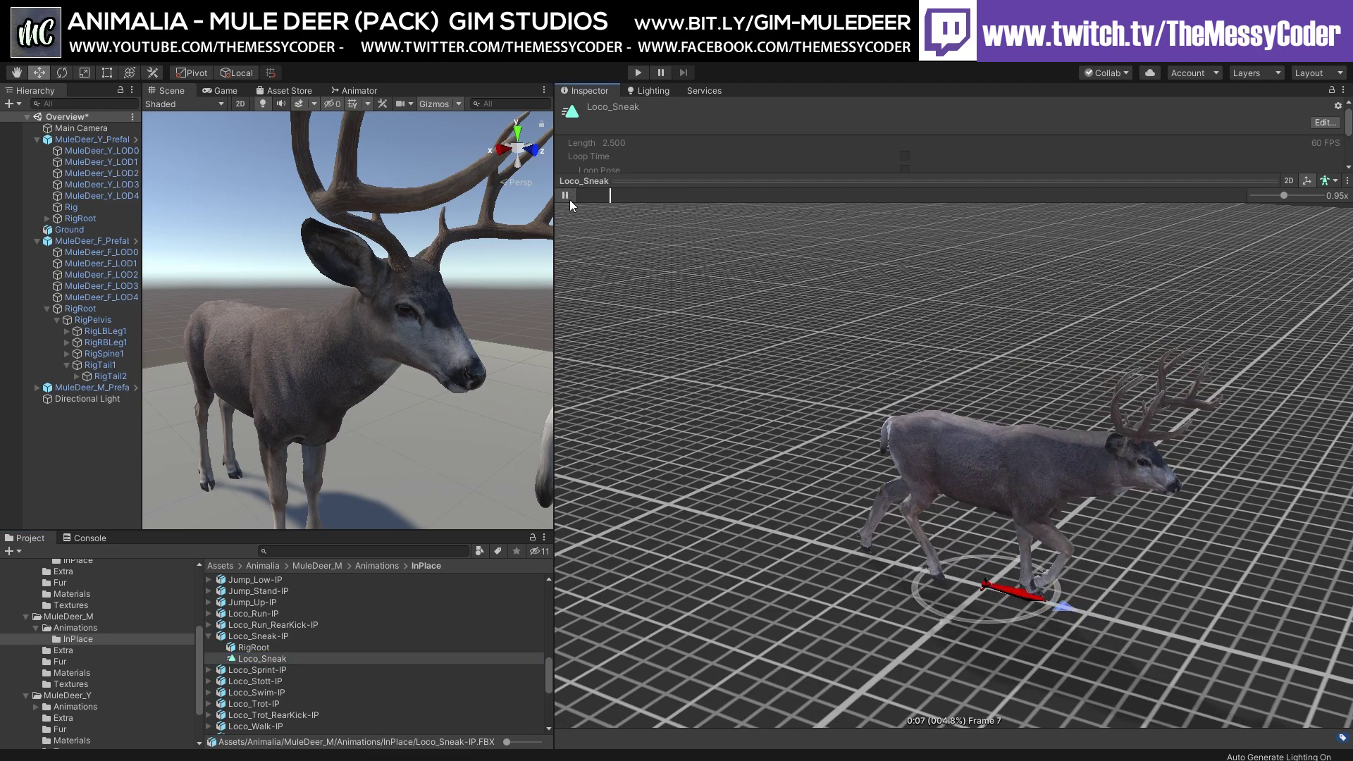
left_click(567, 196)
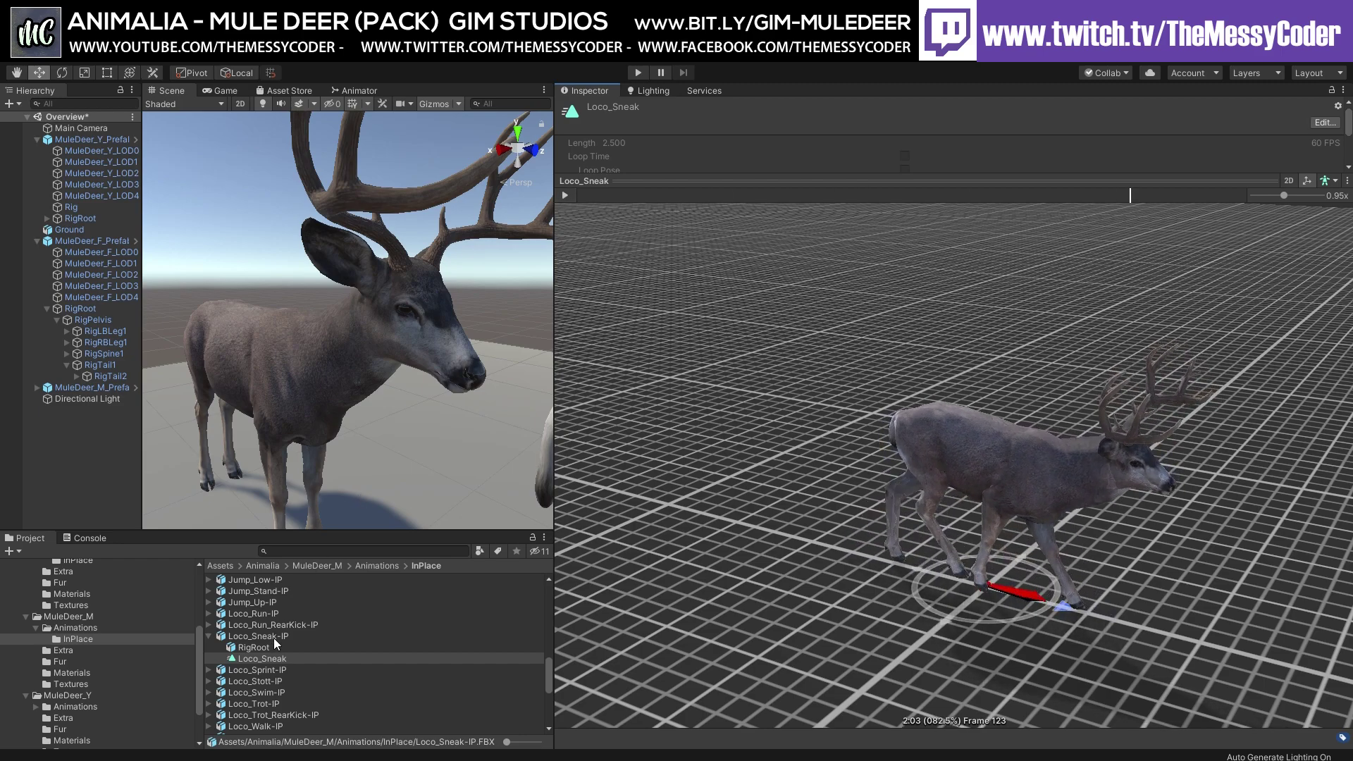
Step: Play the Loco_Stott clip from Loco_Stott-IP in the animation preview and pause it
left_click(211, 682)
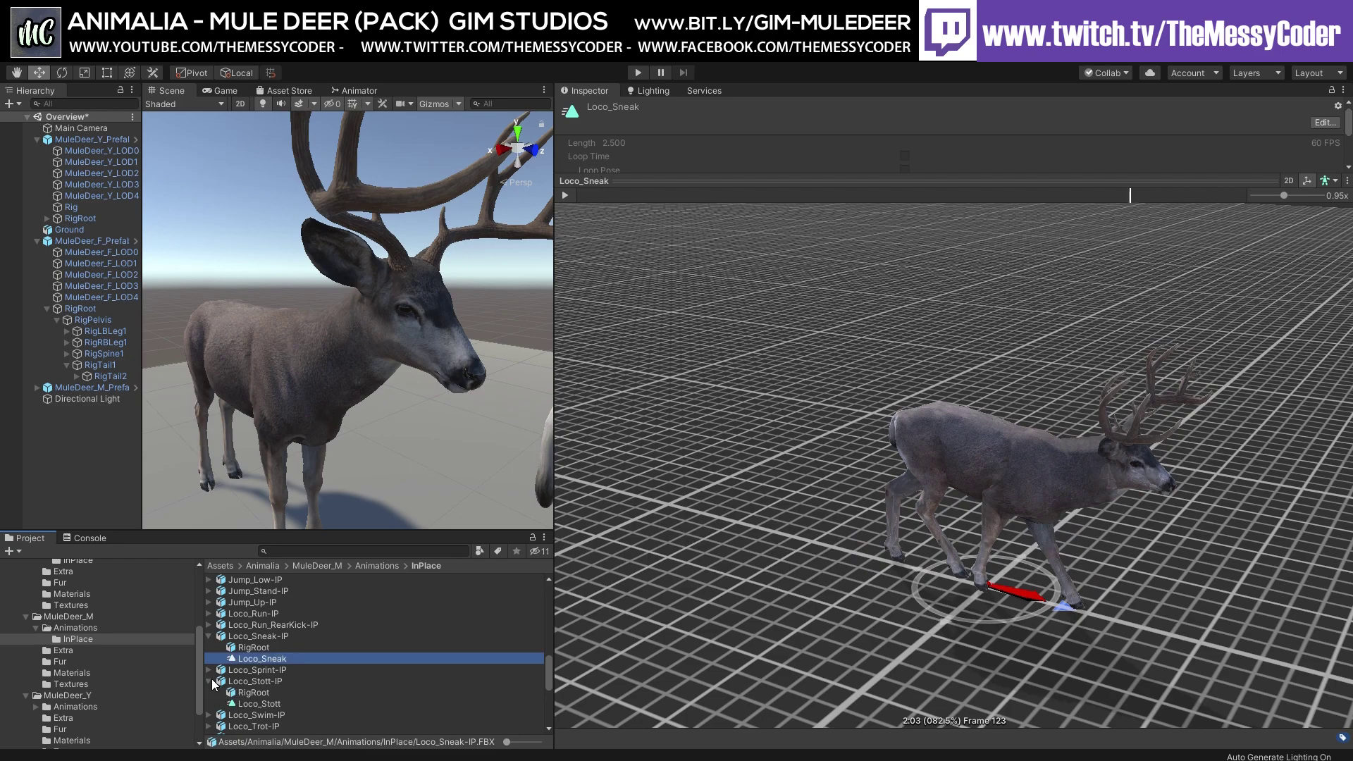
left_click(253, 697)
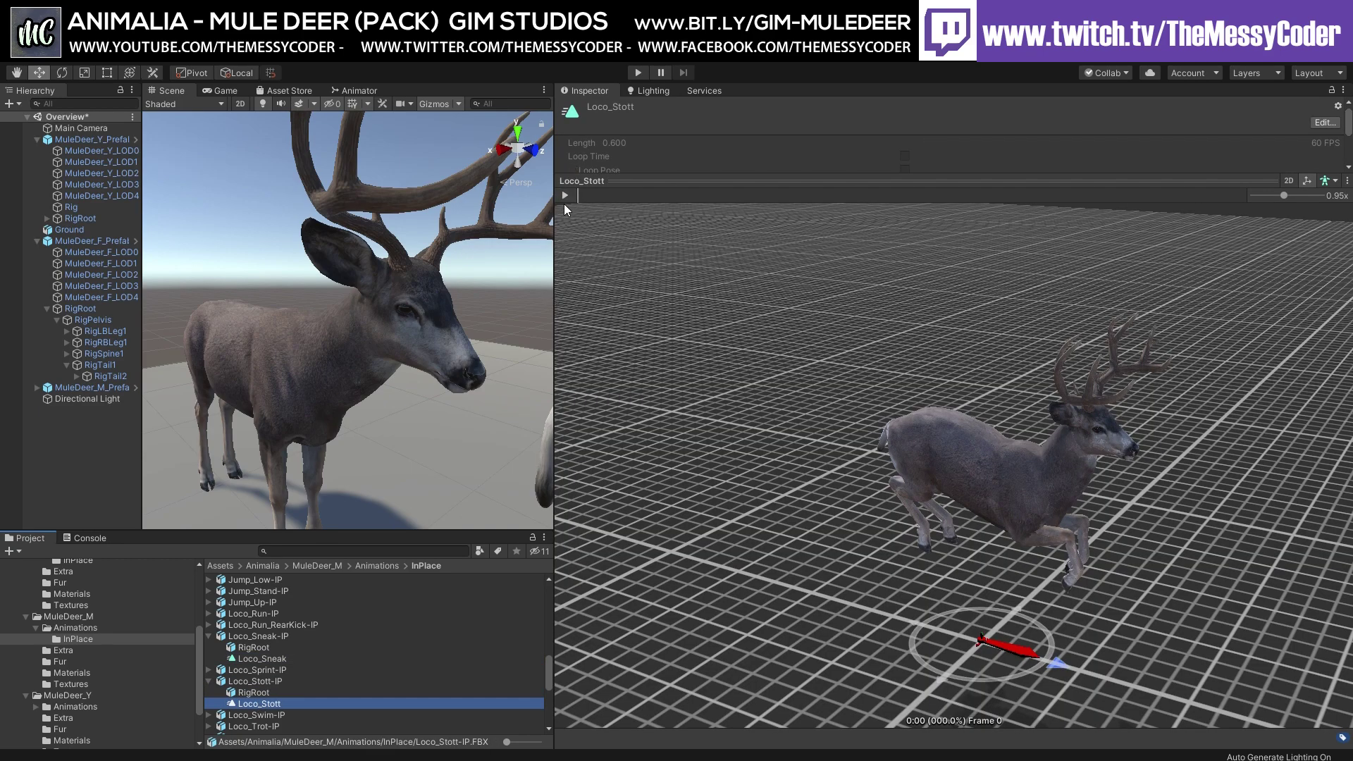
left_click(565, 195)
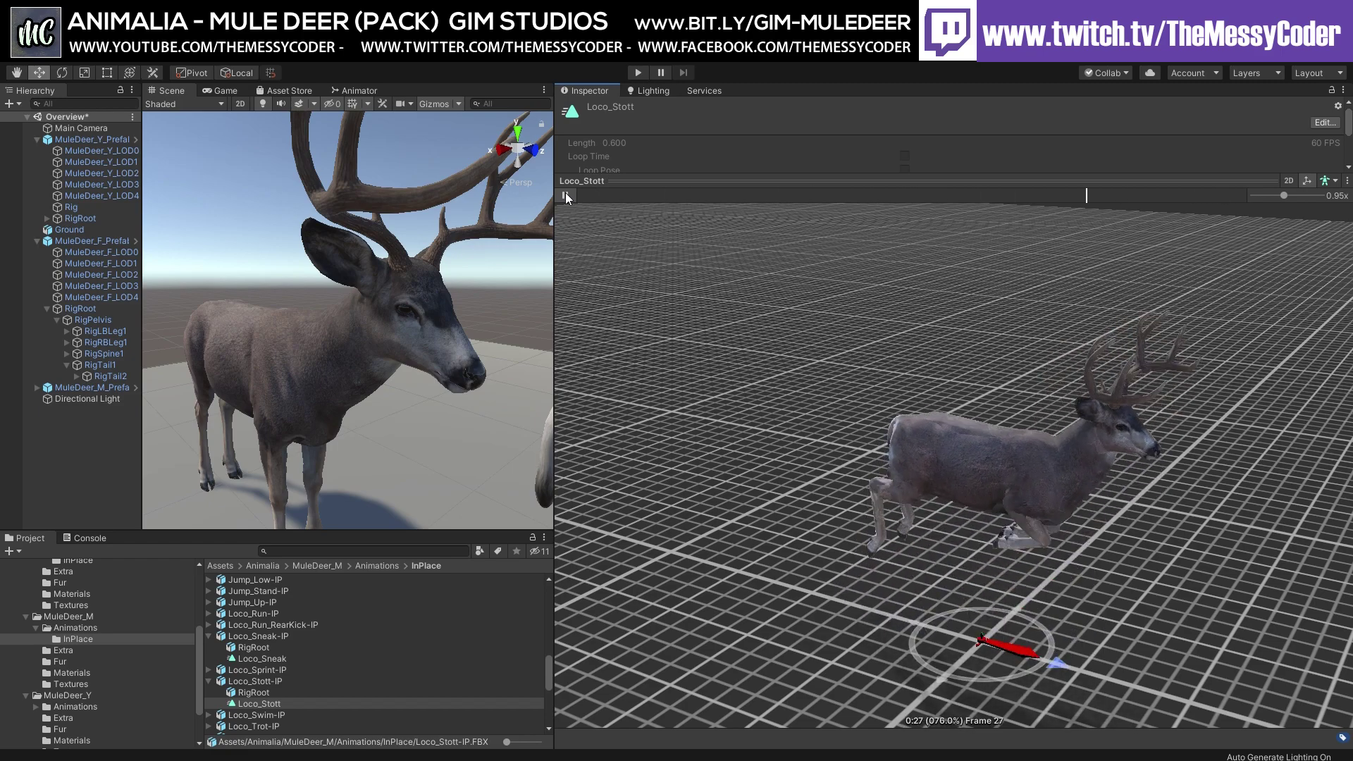
left_click(566, 196)
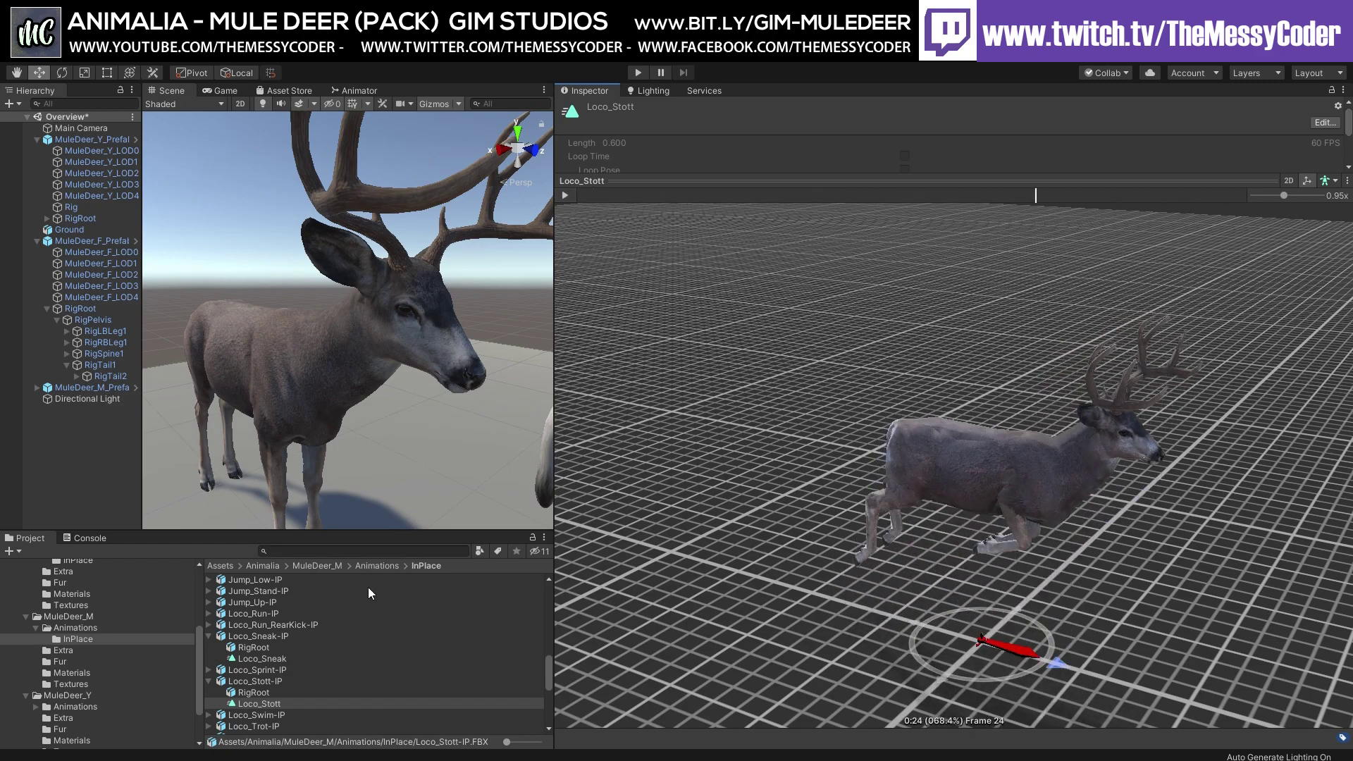
Step: Play the Loco_Swim clip from Loco_Swim-IP in the animation preview
scroll(368, 589, "down", 3)
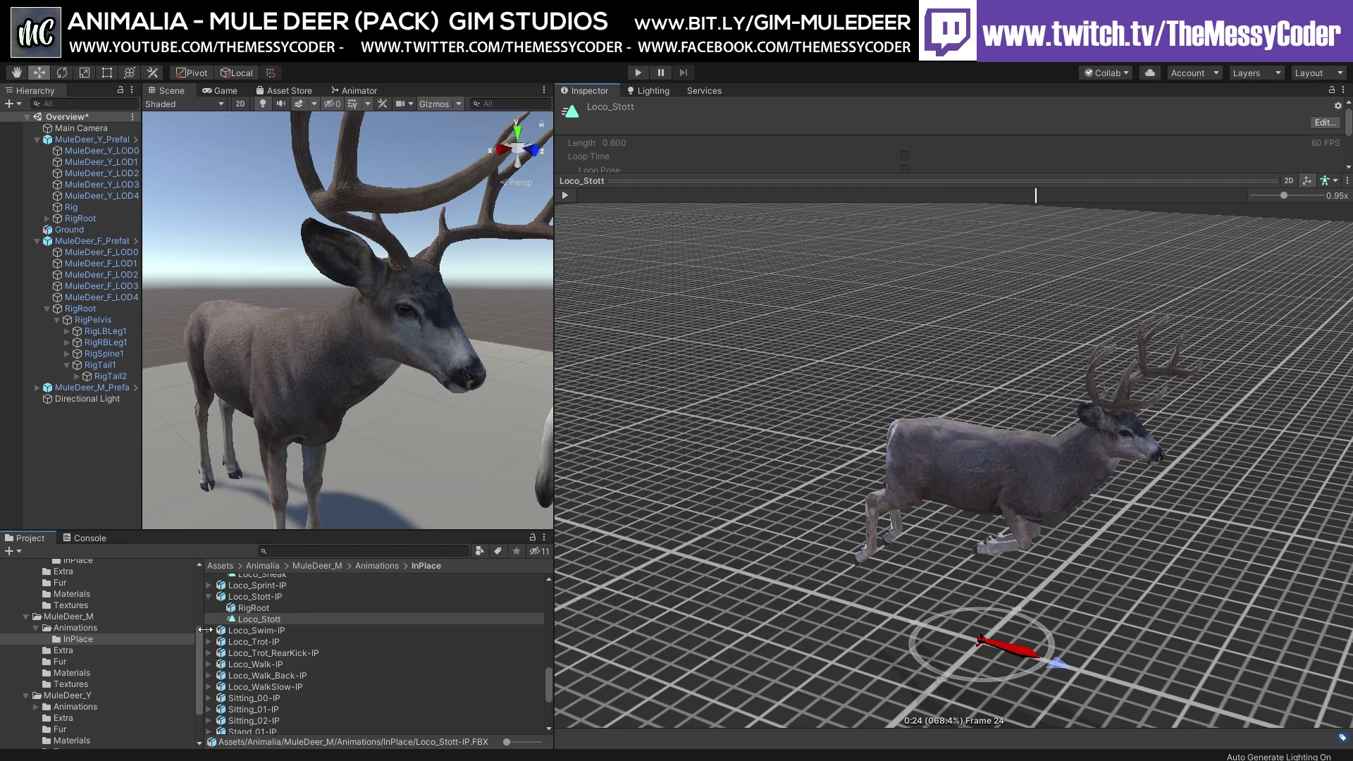
left_click(208, 631)
left_click(260, 652)
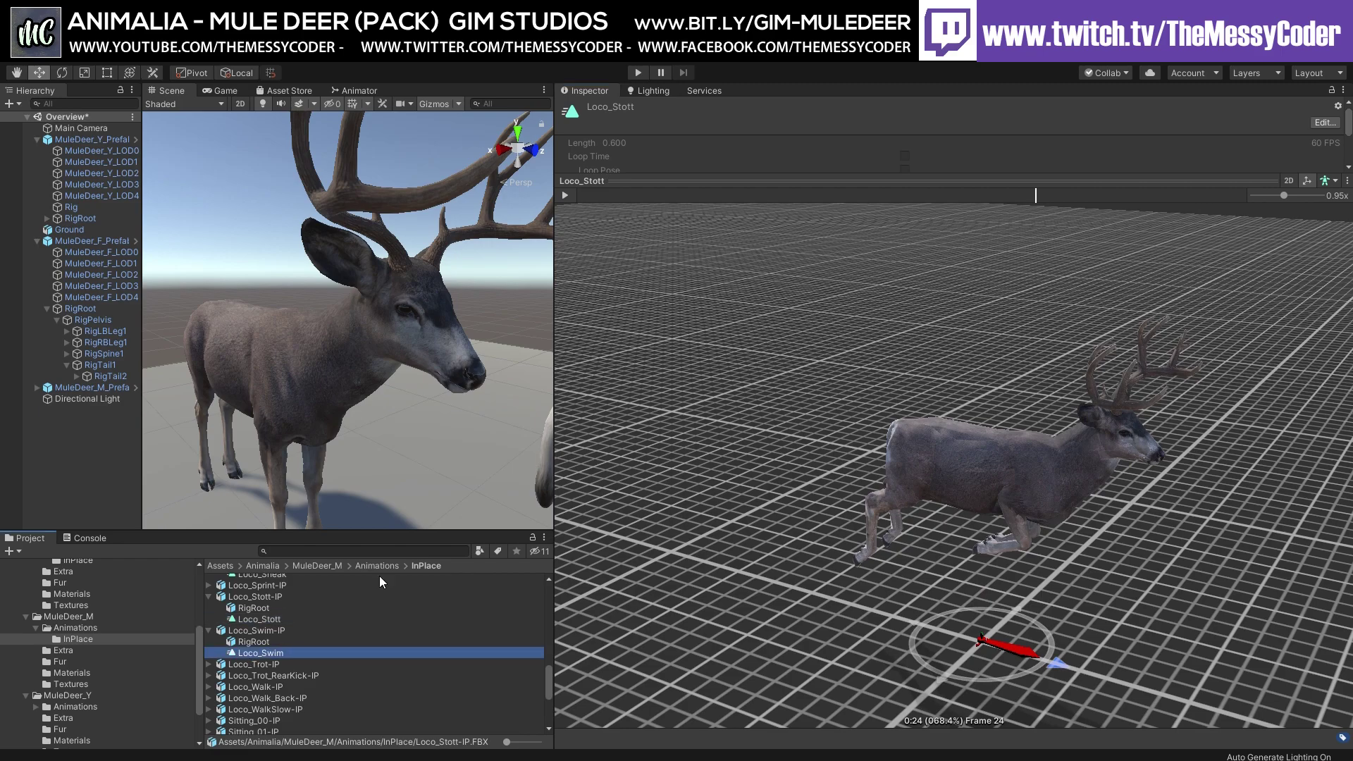
left_click(566, 196)
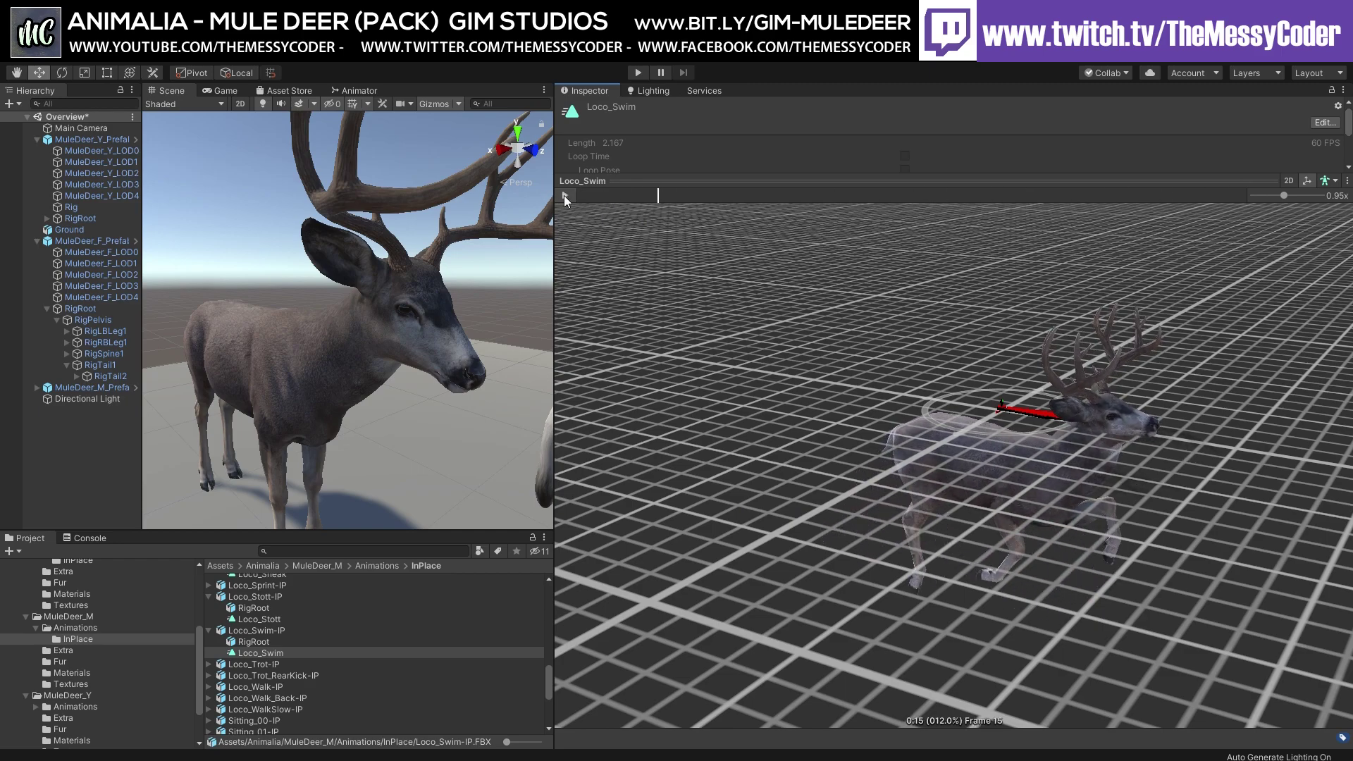
Step: Play the Trans_Sitting_To_Stand clip from Trans_Sitting_To_Stand-IP in the animation preview
scroll(318, 672, "down", 3)
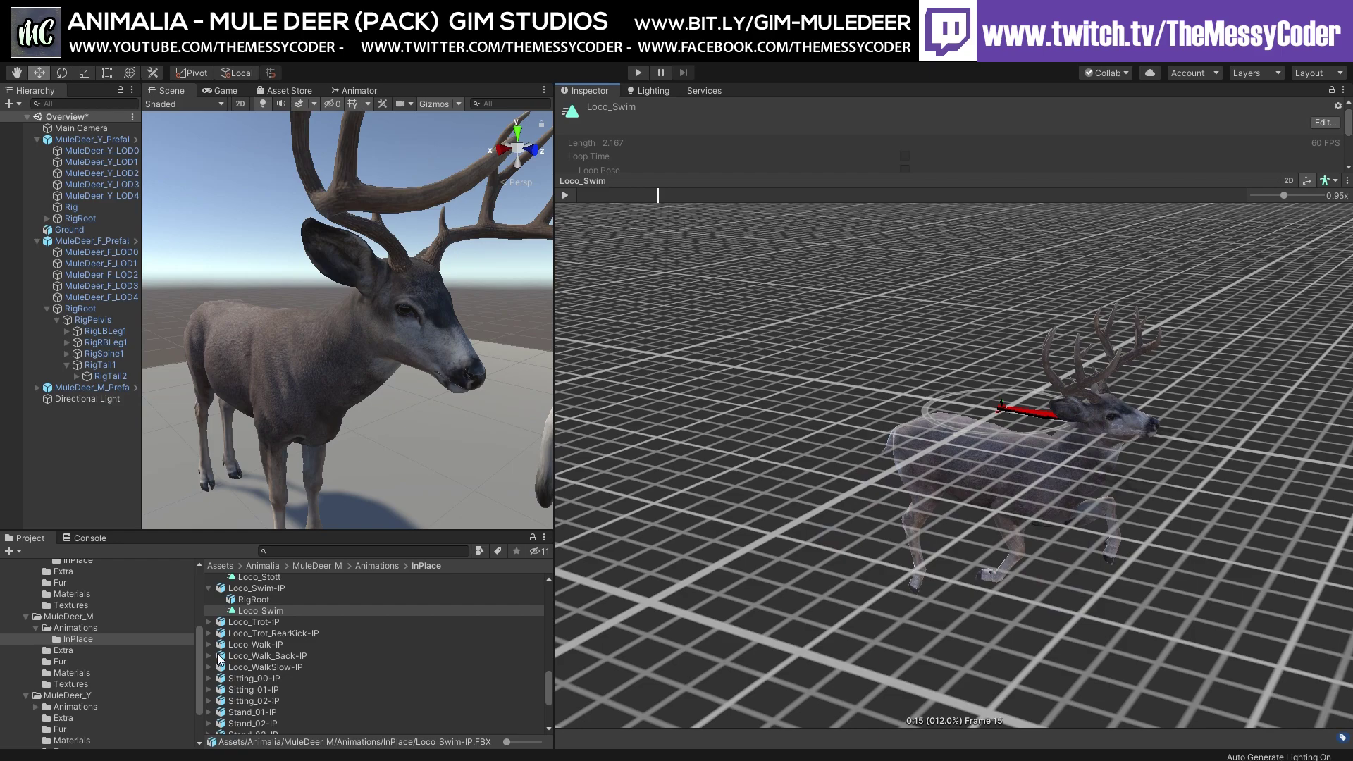
scroll(231, 652, "down", 9)
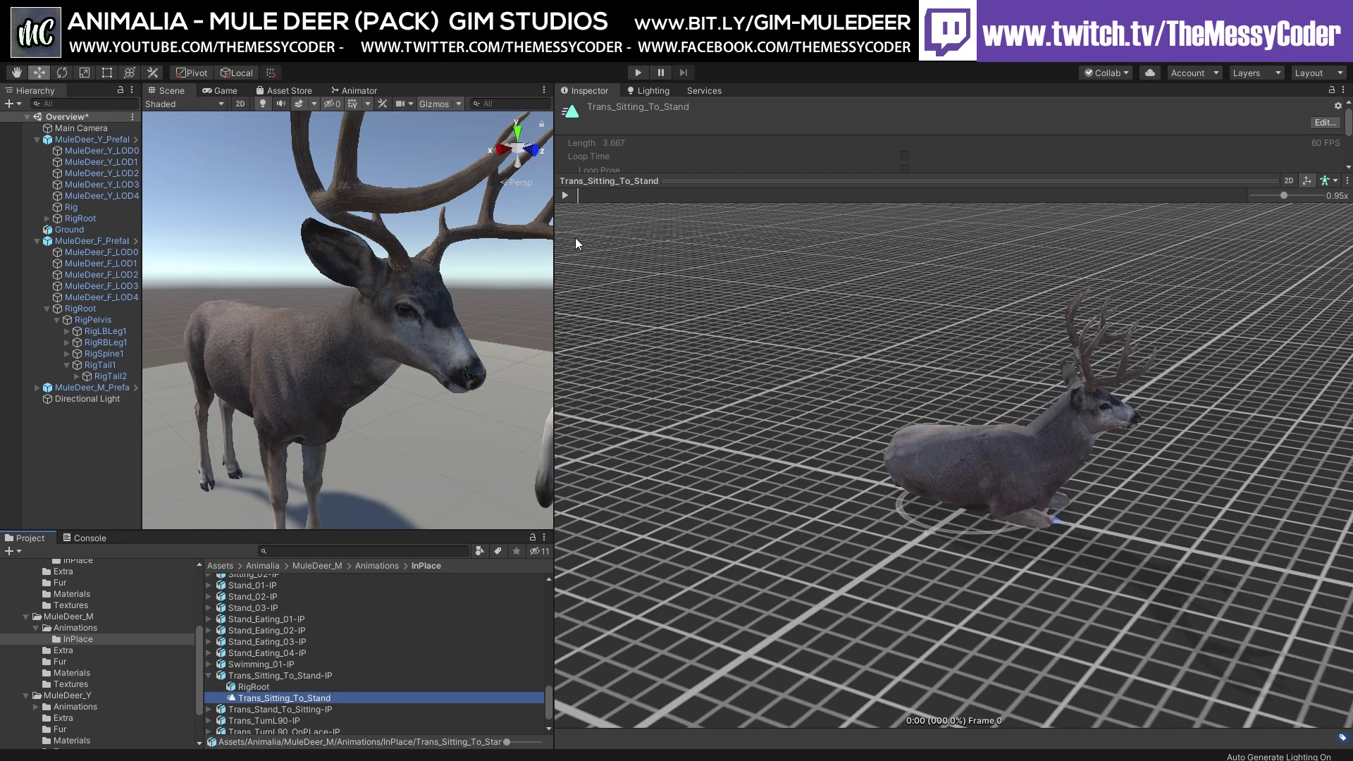
left_click(567, 193)
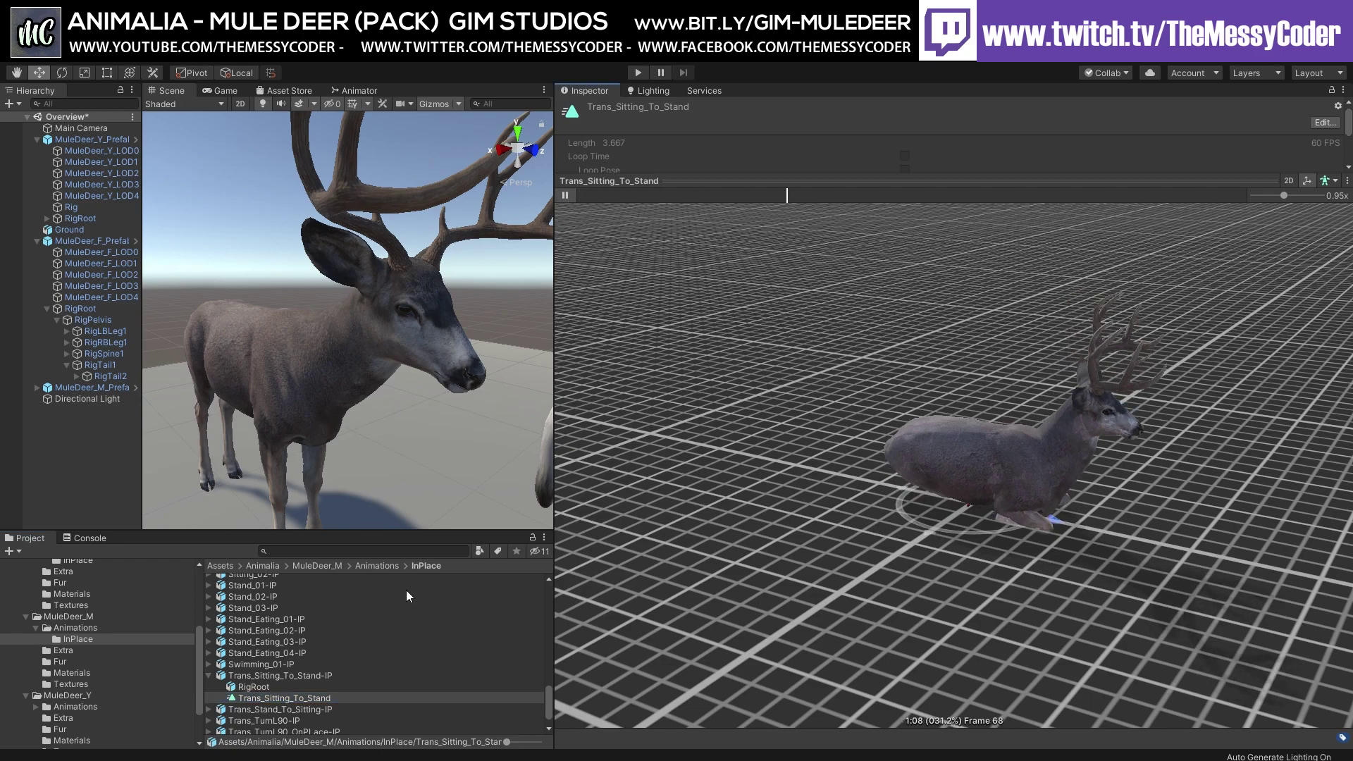
Step: Play the Swimming_01 clip from Swimming_01-IP in the animation preview and pause it
left_click(209, 664)
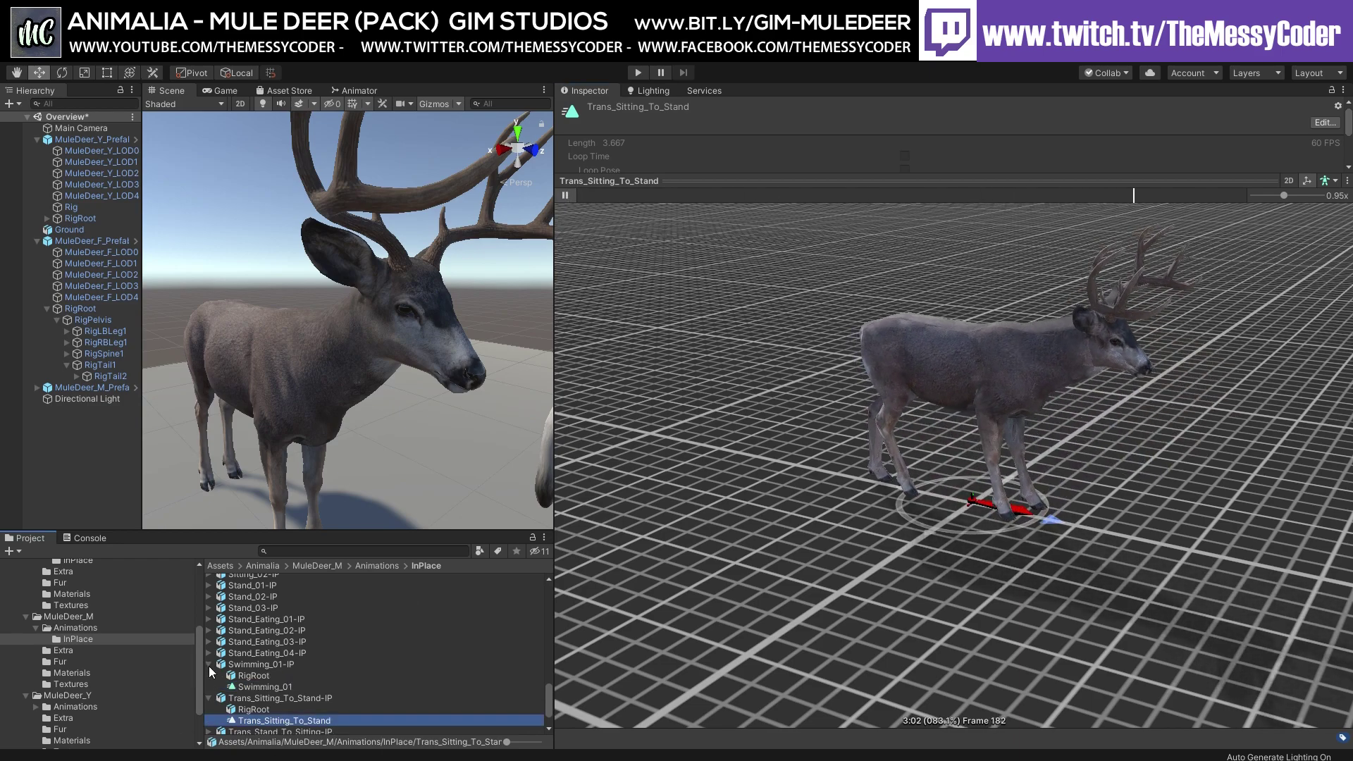
scroll(240, 662, "up", 5)
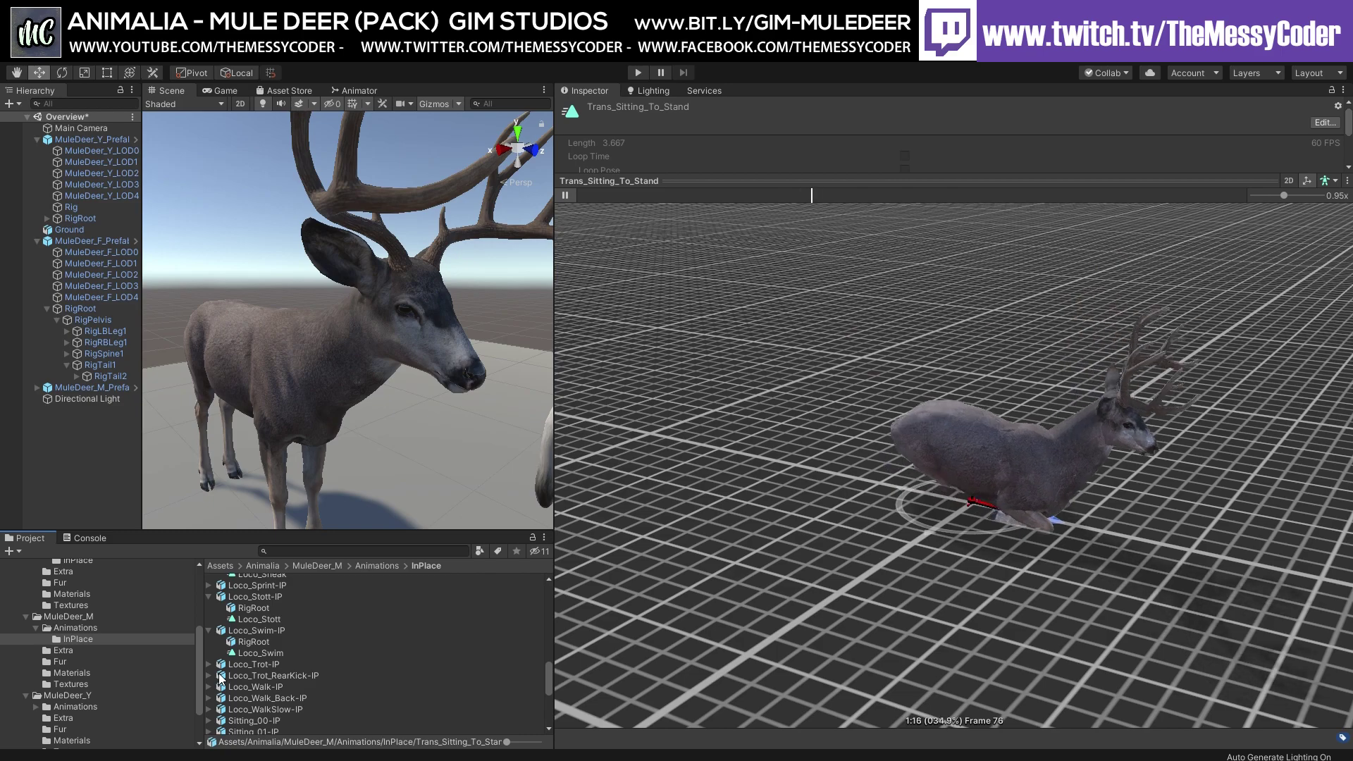
scroll(258, 645, "down", 5)
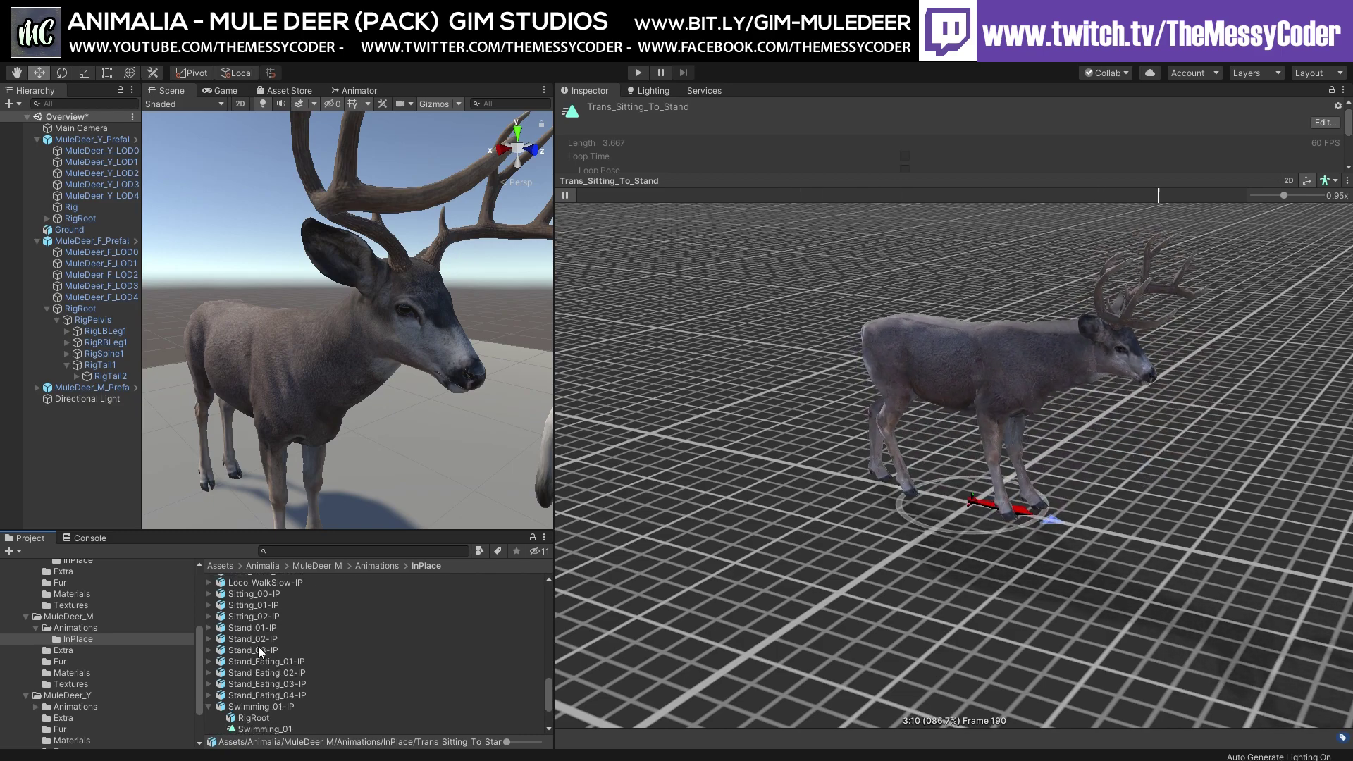
left_click(264, 686)
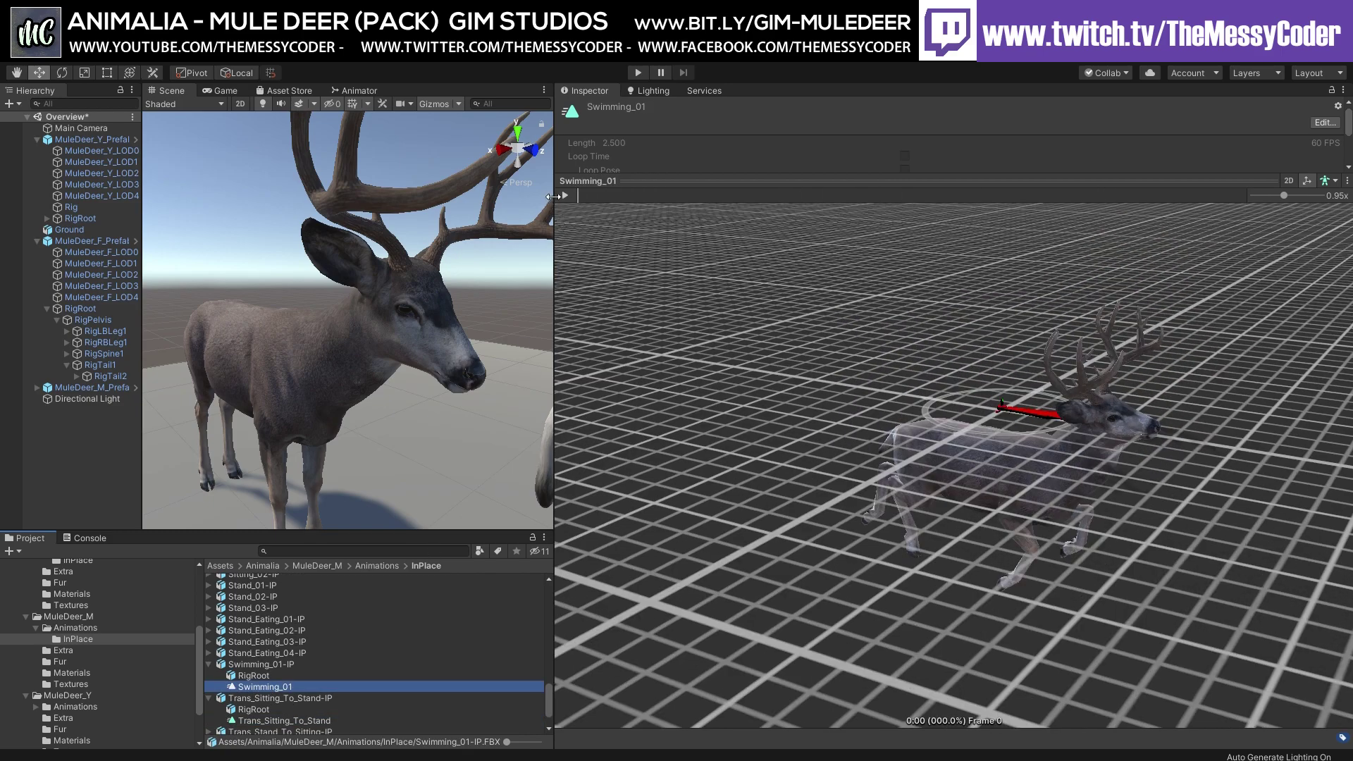
left_click(565, 196)
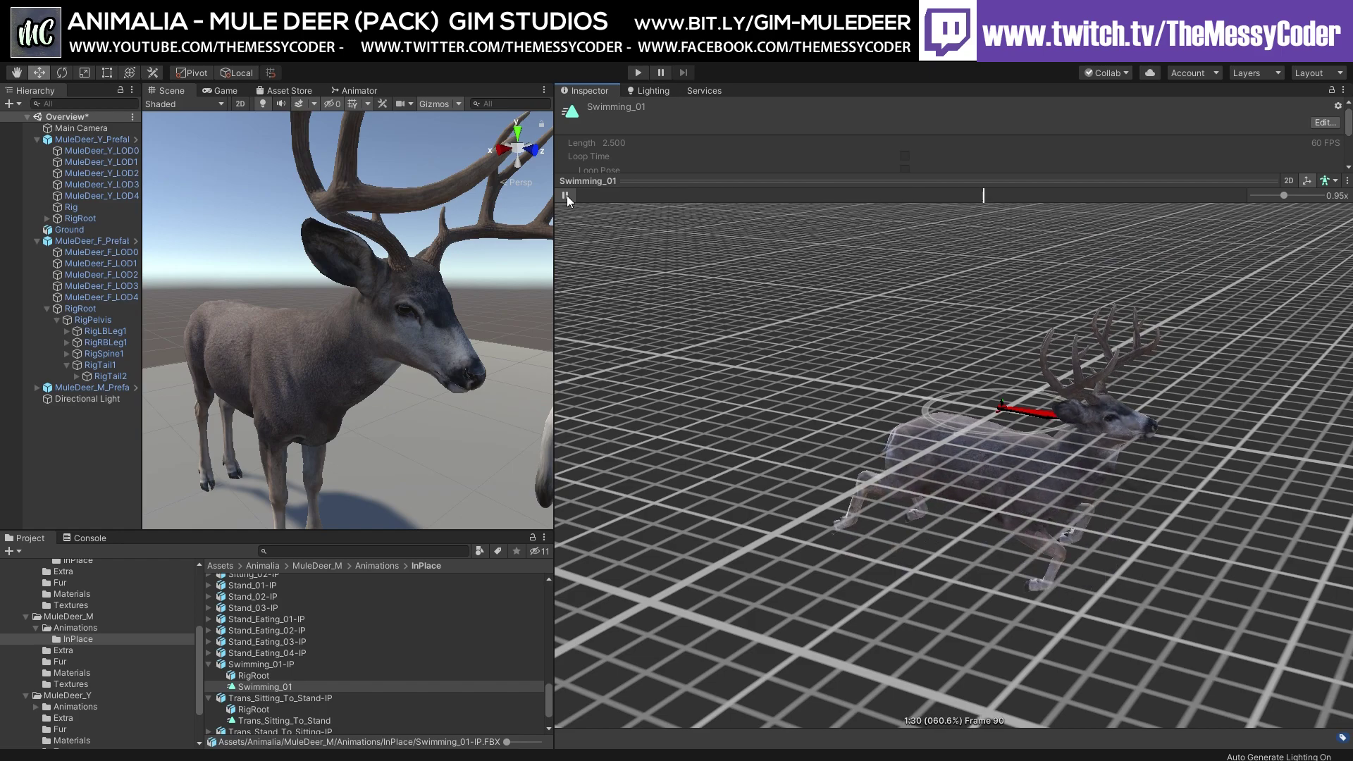
left_click(566, 196)
Step: Replay the Loco_Swim clip to compare its swimming motion with Swimming_01, and pause it
scroll(310, 670, "up", 3)
scroll(295, 607, "up", 1)
left_click(269, 610)
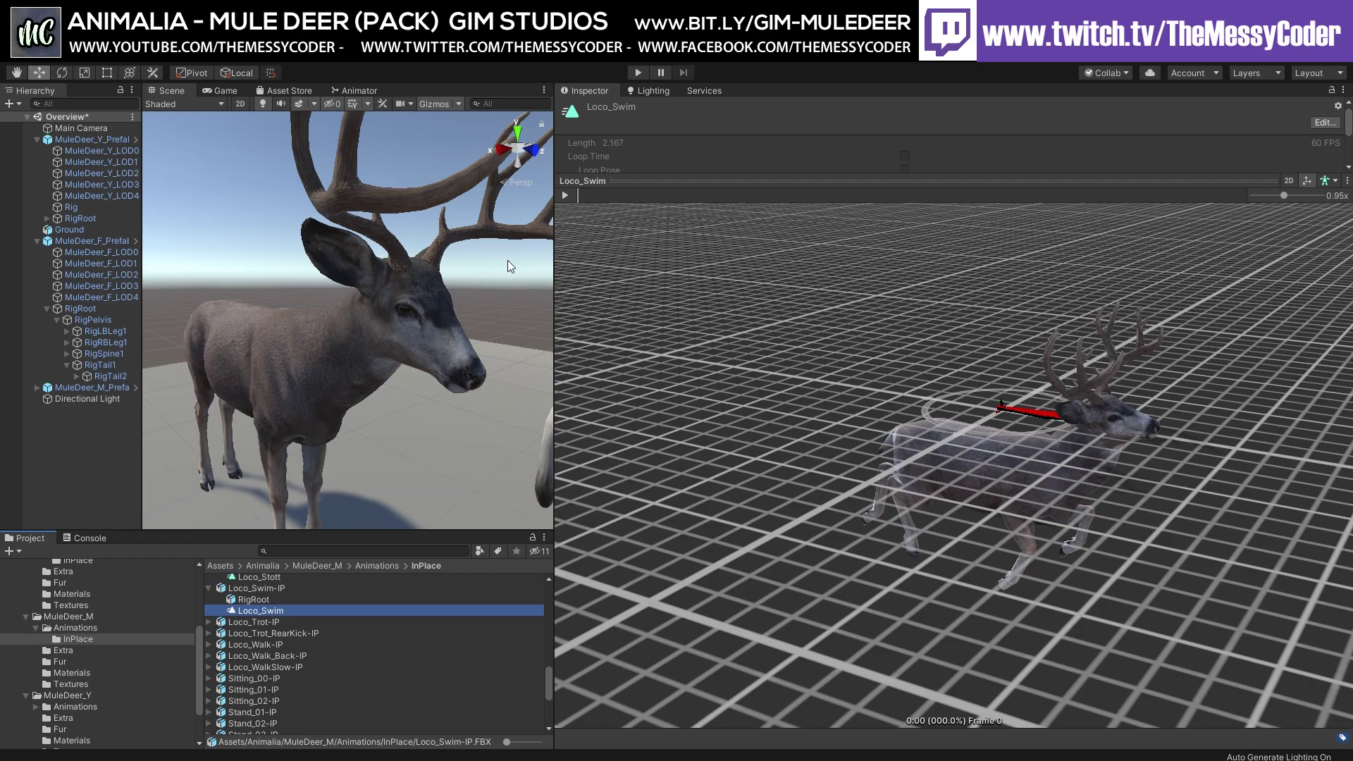
left_click(565, 196)
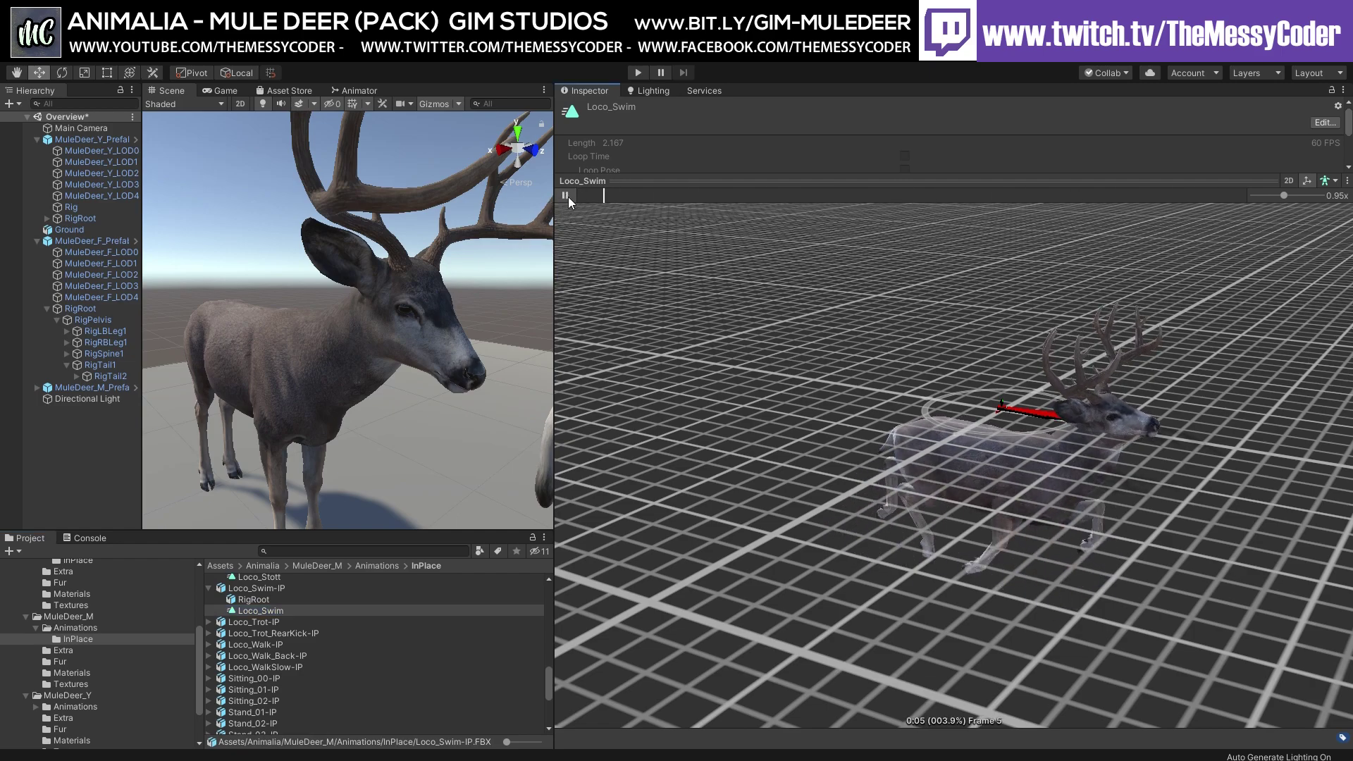
left_click(566, 197)
scroll(306, 653, "down", 5)
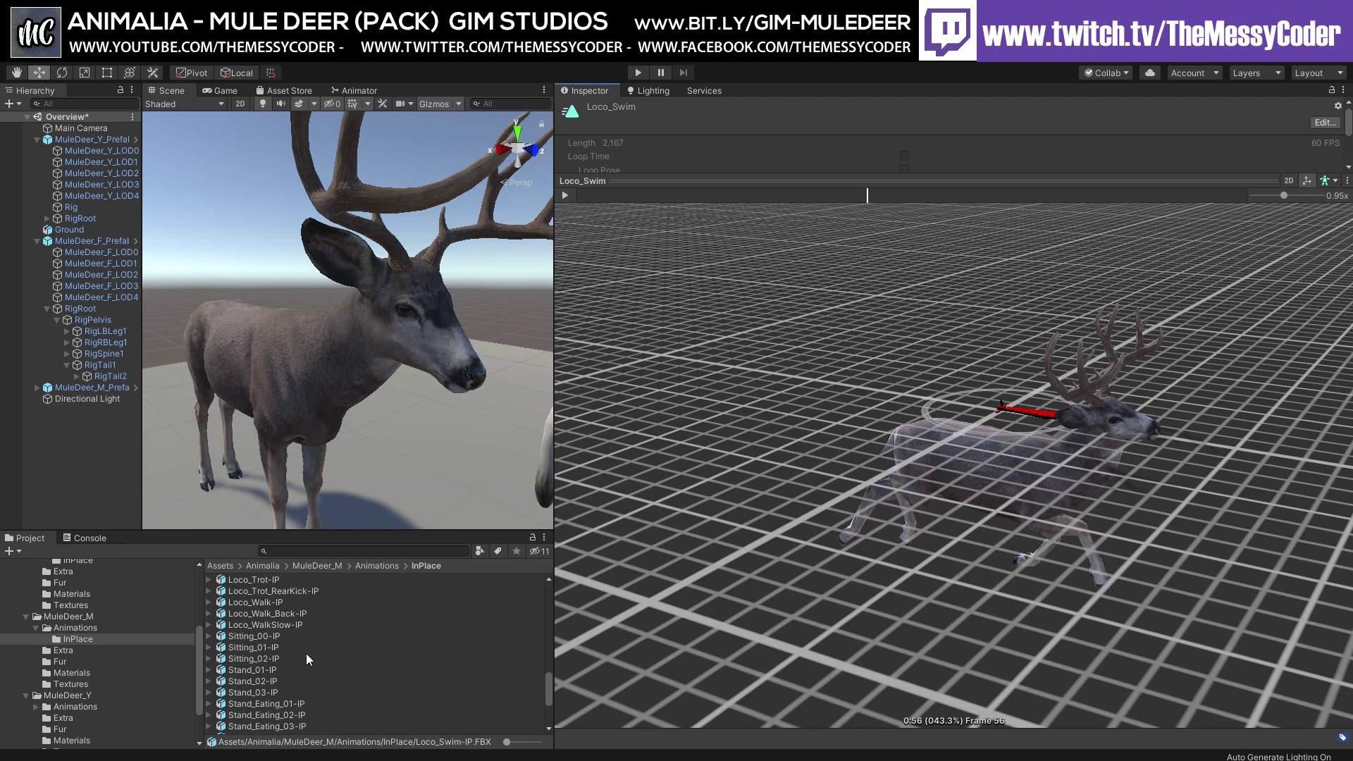
Step: Play the Trans_TurnL90 clip from Trans_TurnL90-IP, view the turn from the deer's front, and pause it
scroll(224, 641, "down", 2)
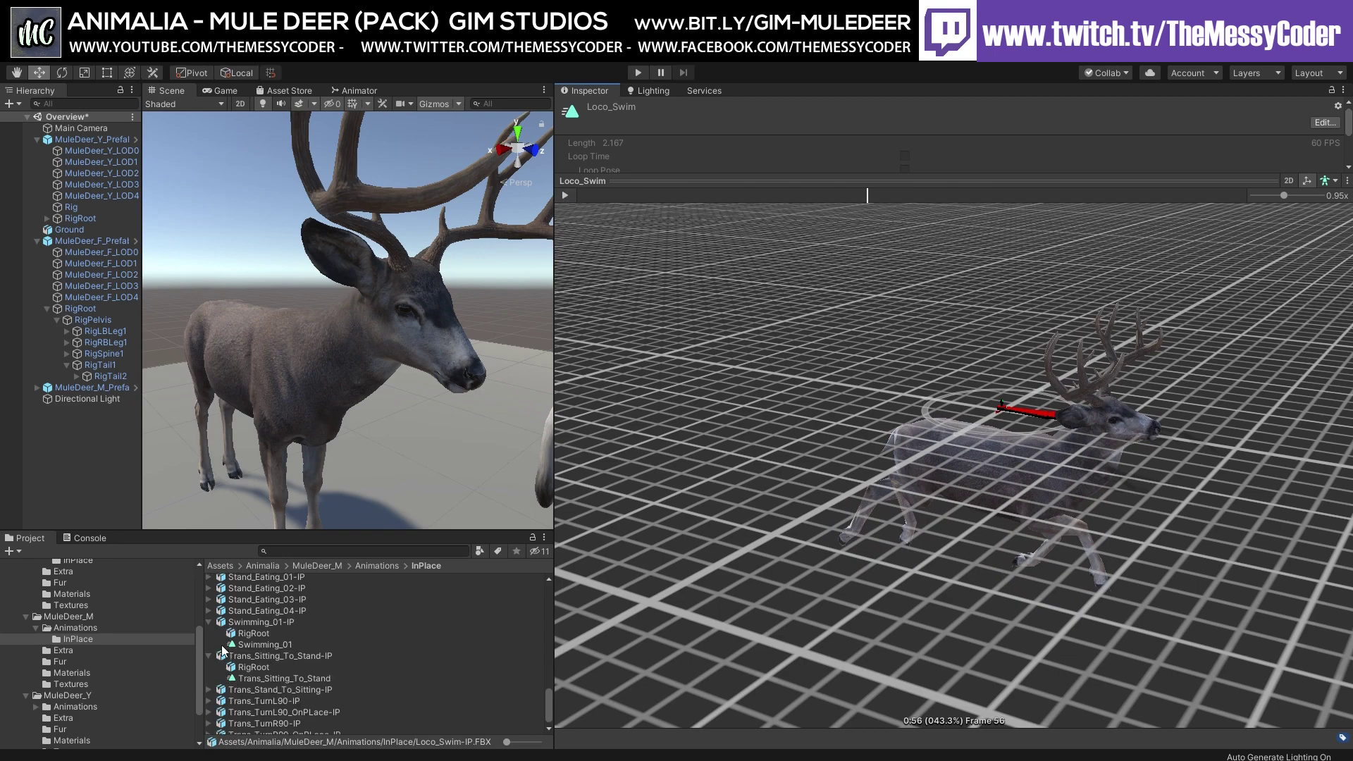
left_click(208, 695)
left_click(289, 718)
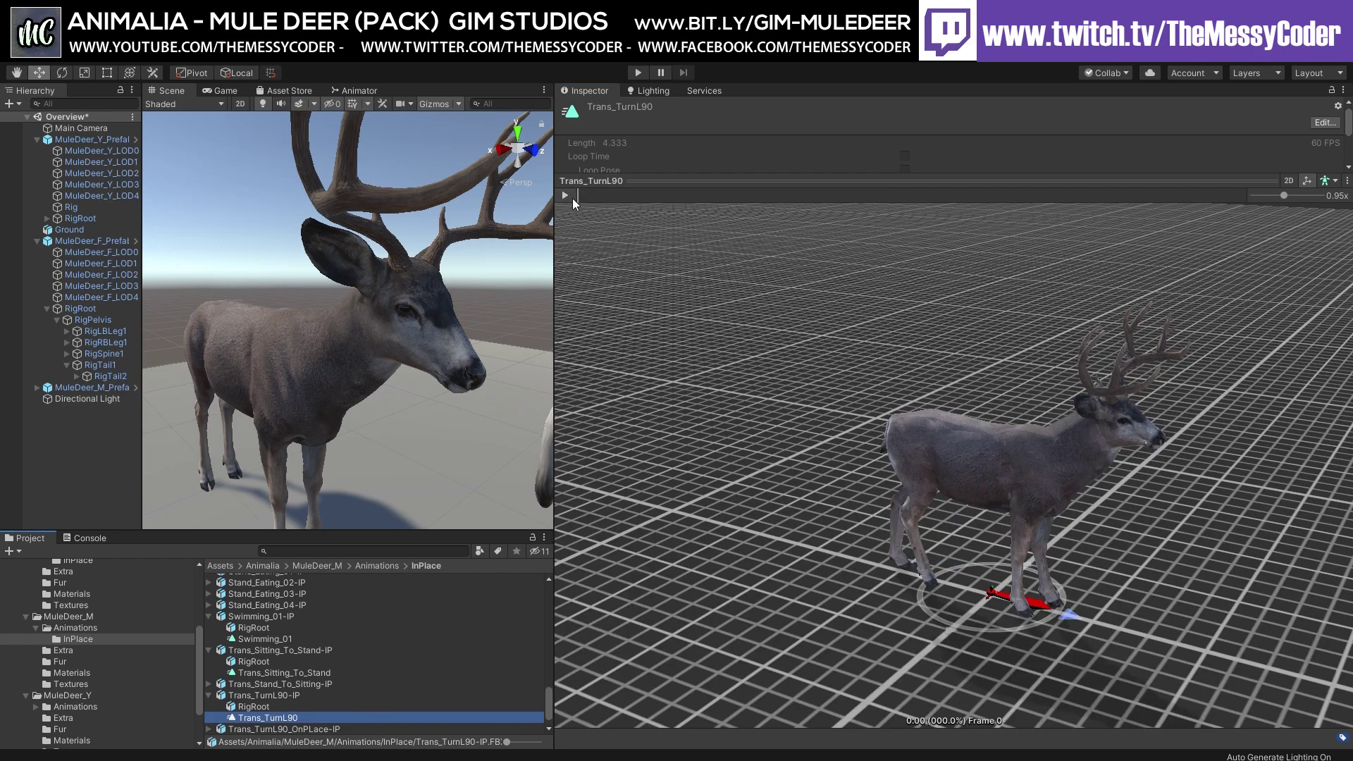
left_click(568, 196)
left_click_drag(1086, 499, 881, 492)
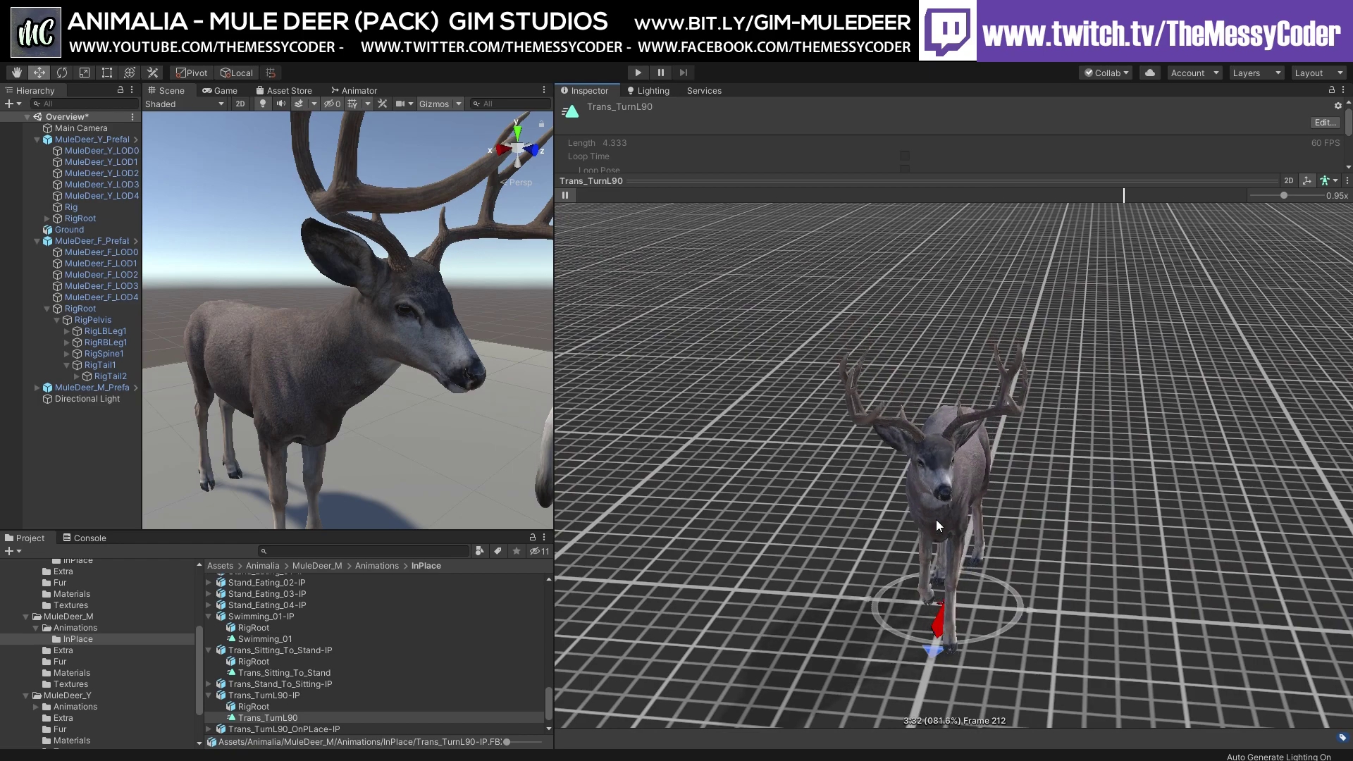
left_click(565, 196)
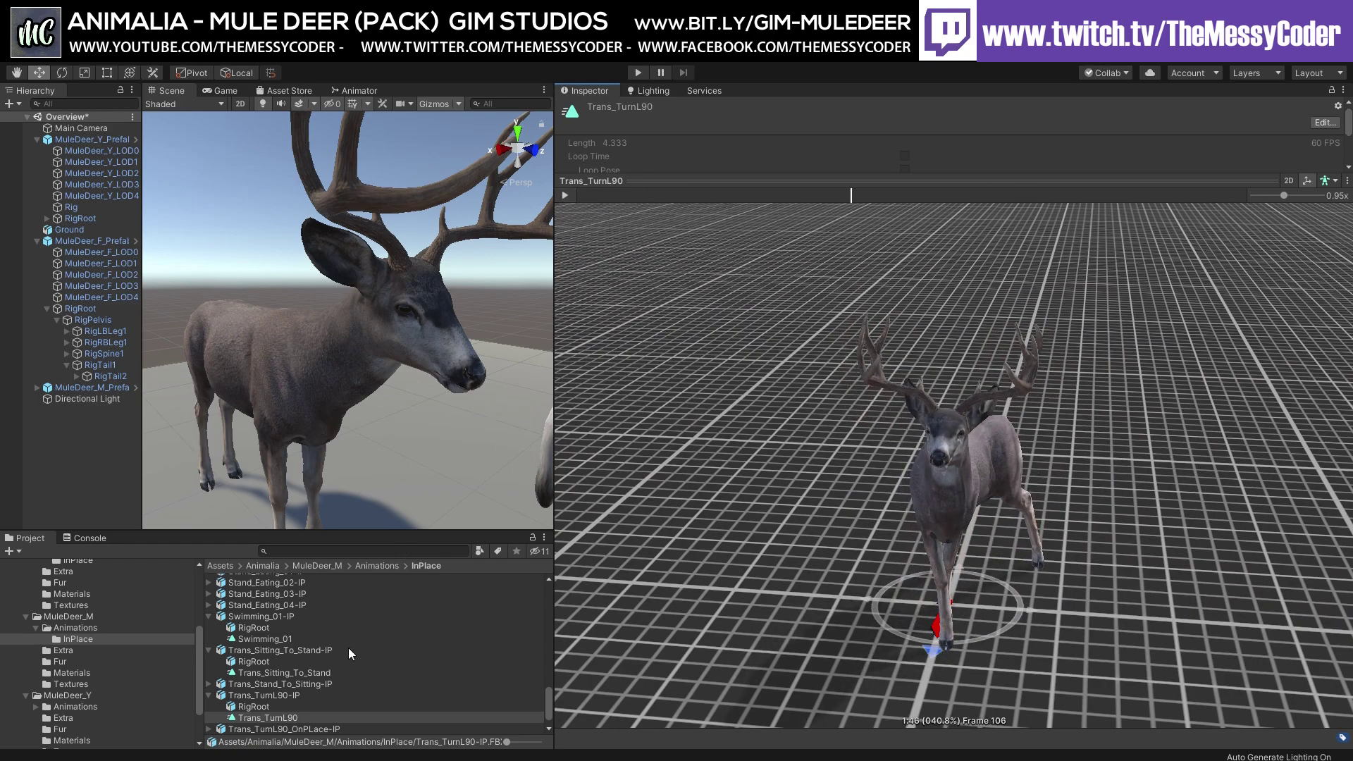
Step: Play the Loco_Run_RearKick clip from Loco_Run_RearKick-IP, pause it mid-kick, and inspect the pose from several angles
scroll(338, 653, "up", 8)
scroll(317, 662, "up", 5)
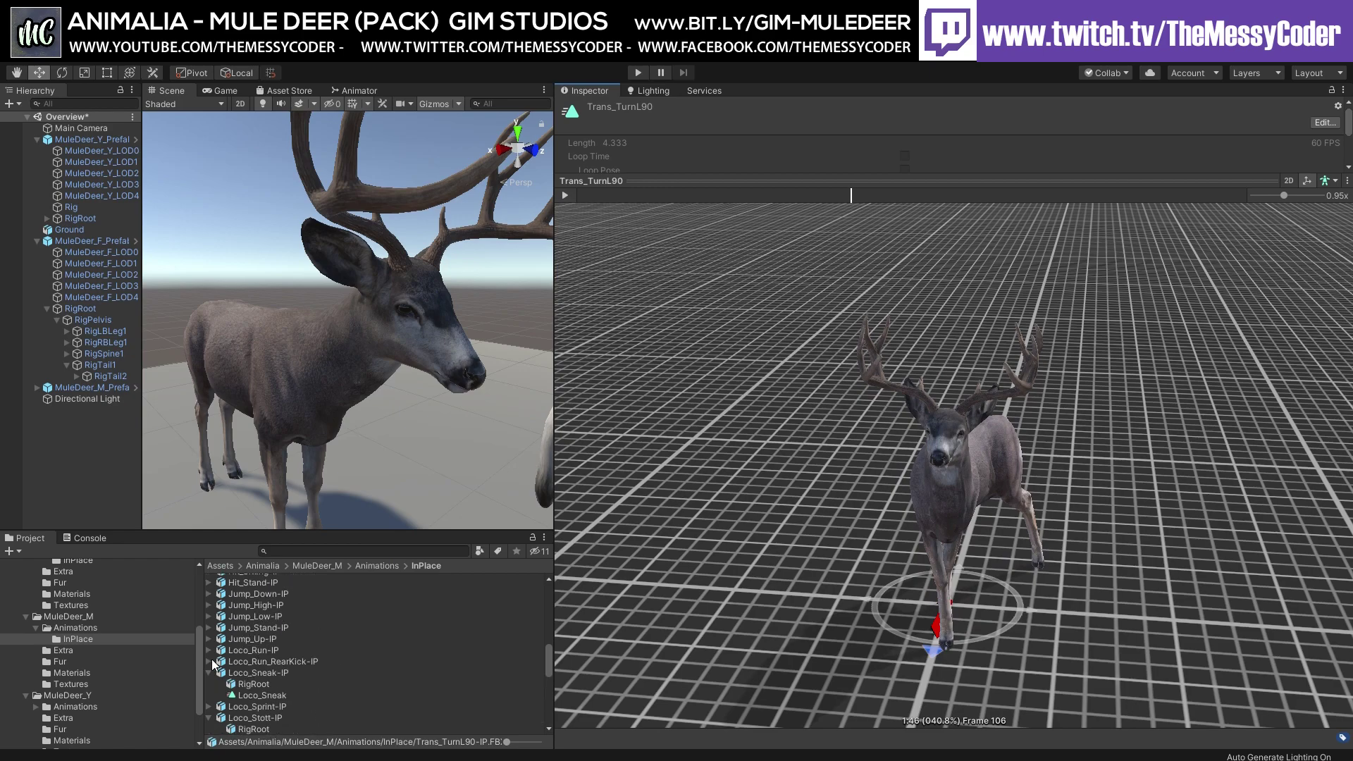
left_click(208, 661)
left_click(249, 683)
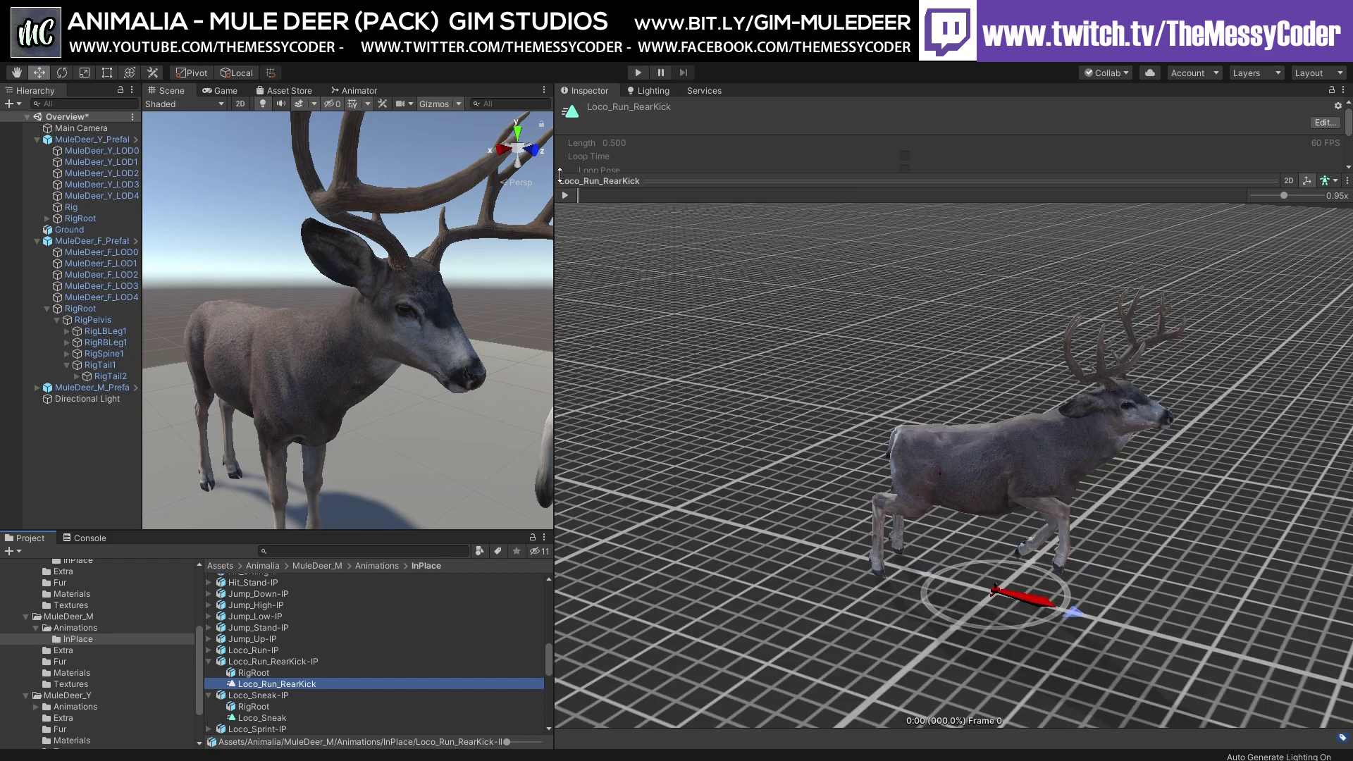
left_click(566, 196)
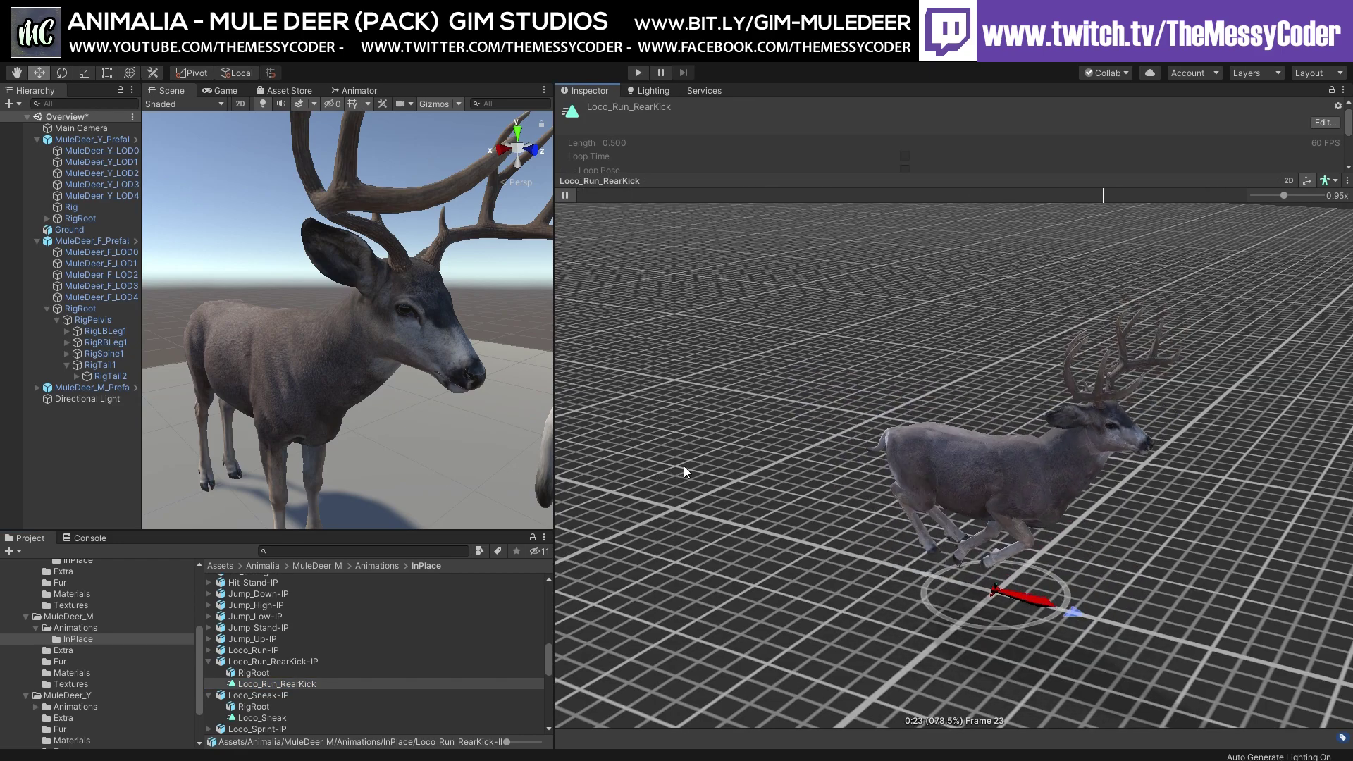
left_click_drag(723, 439, 859, 430)
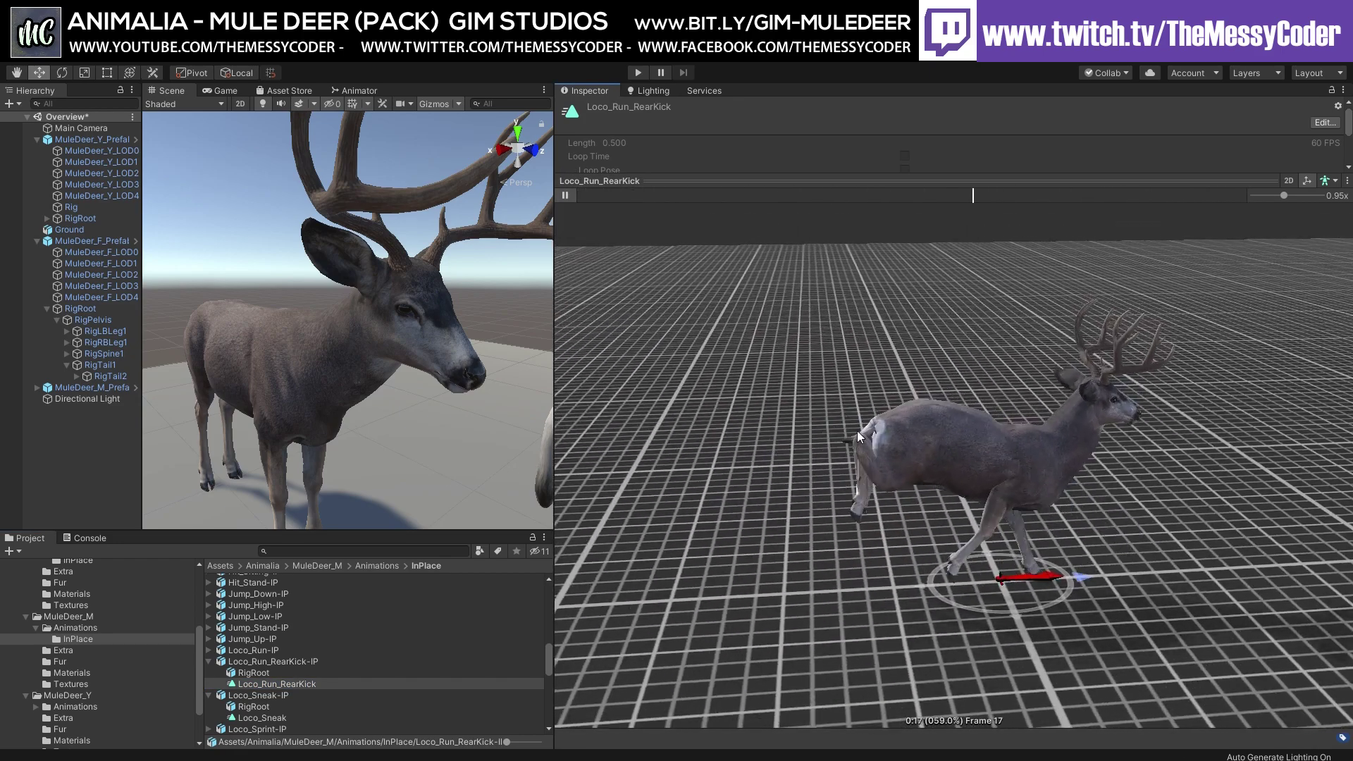
left_click_drag(796, 496, 713, 501)
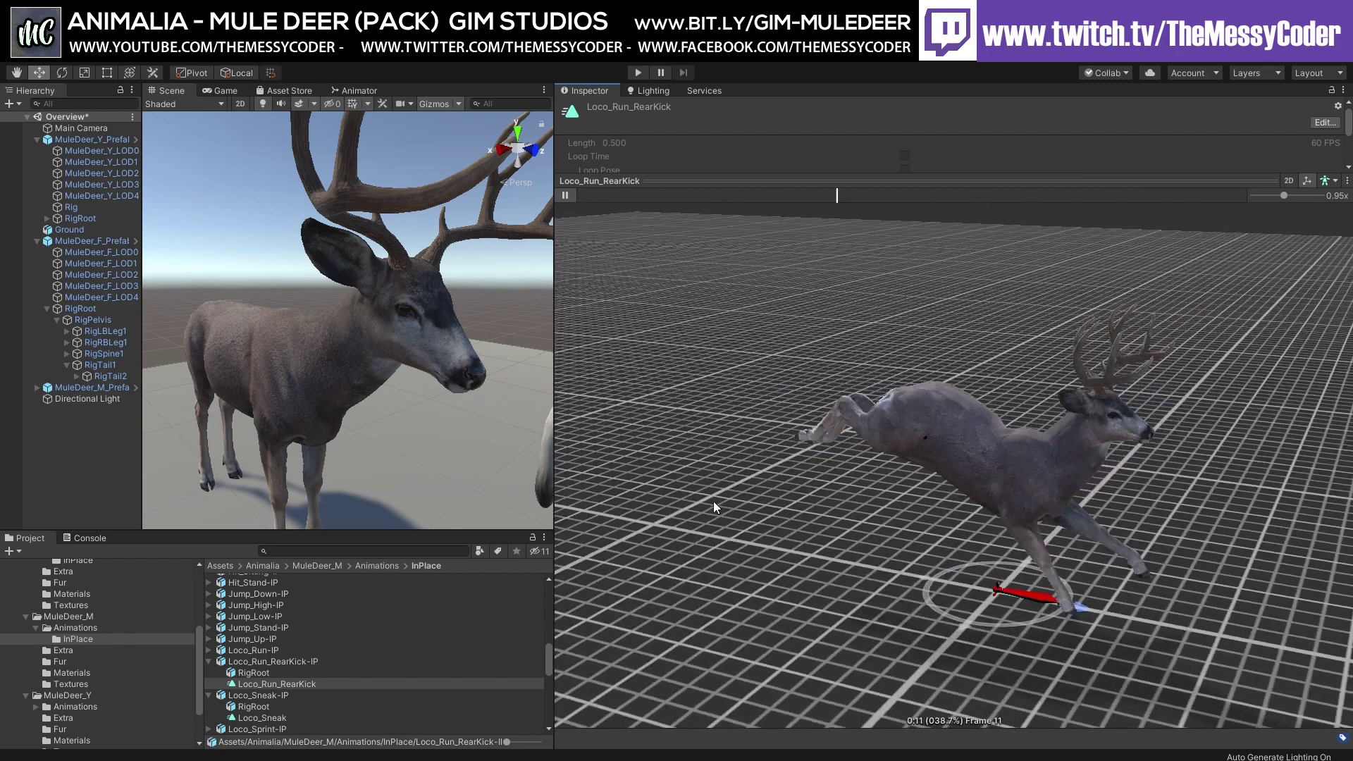
left_click(565, 196)
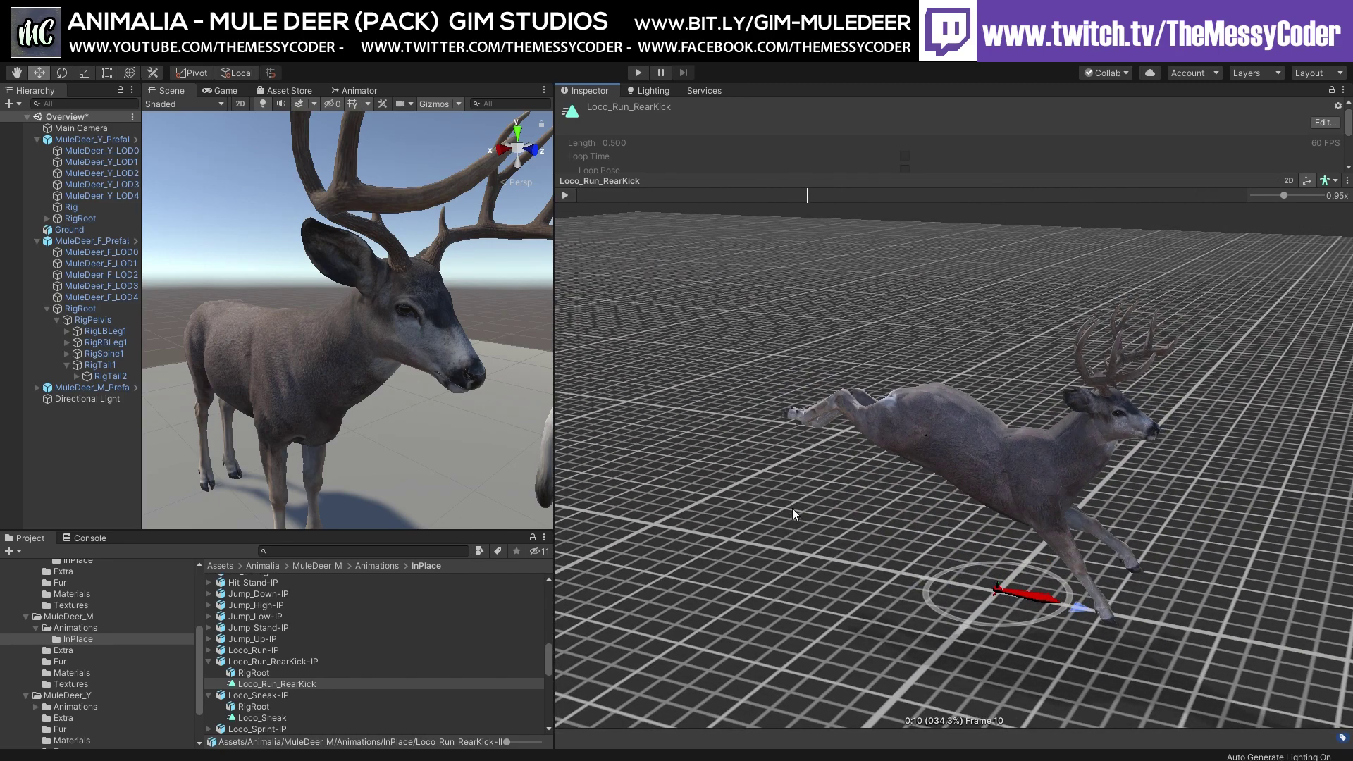
left_click_drag(1044, 523, 891, 501)
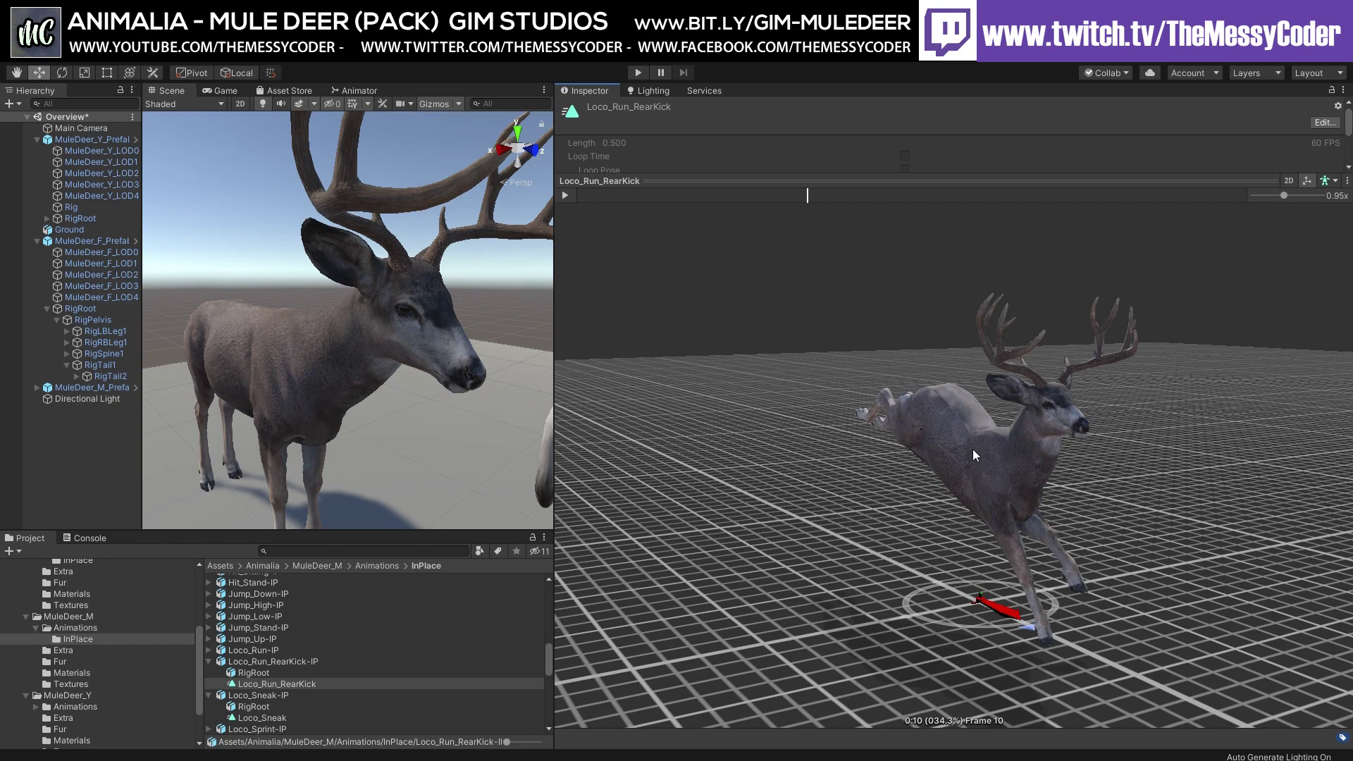
Step: Widen the Scene view by narrowing the Inspector and Hierarchy, and frame all three mule deer together
left_click_drag(557, 446, 1007, 451)
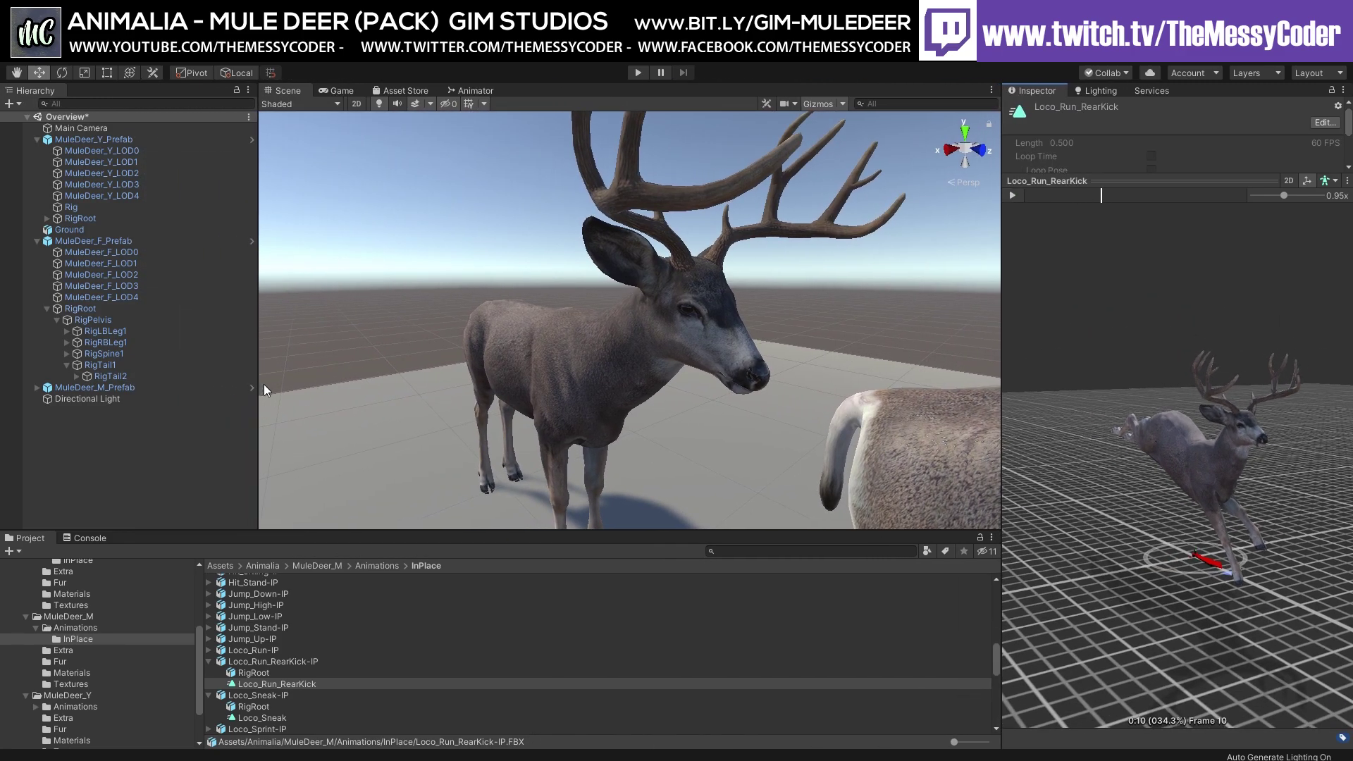
left_click_drag(256, 380, 167, 378)
scroll(423, 379, "down", 5)
scroll(450, 382, "up", 2)
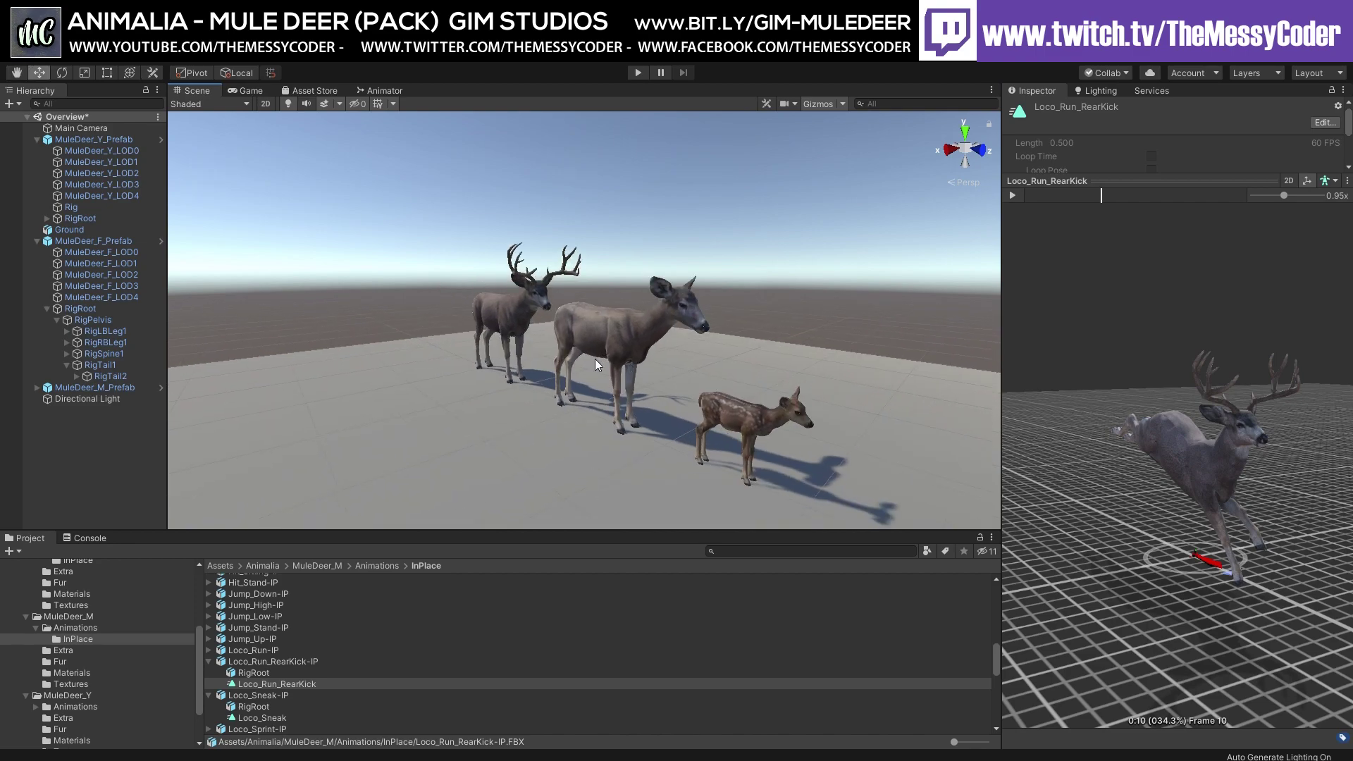
scroll(595, 365, "down", 3)
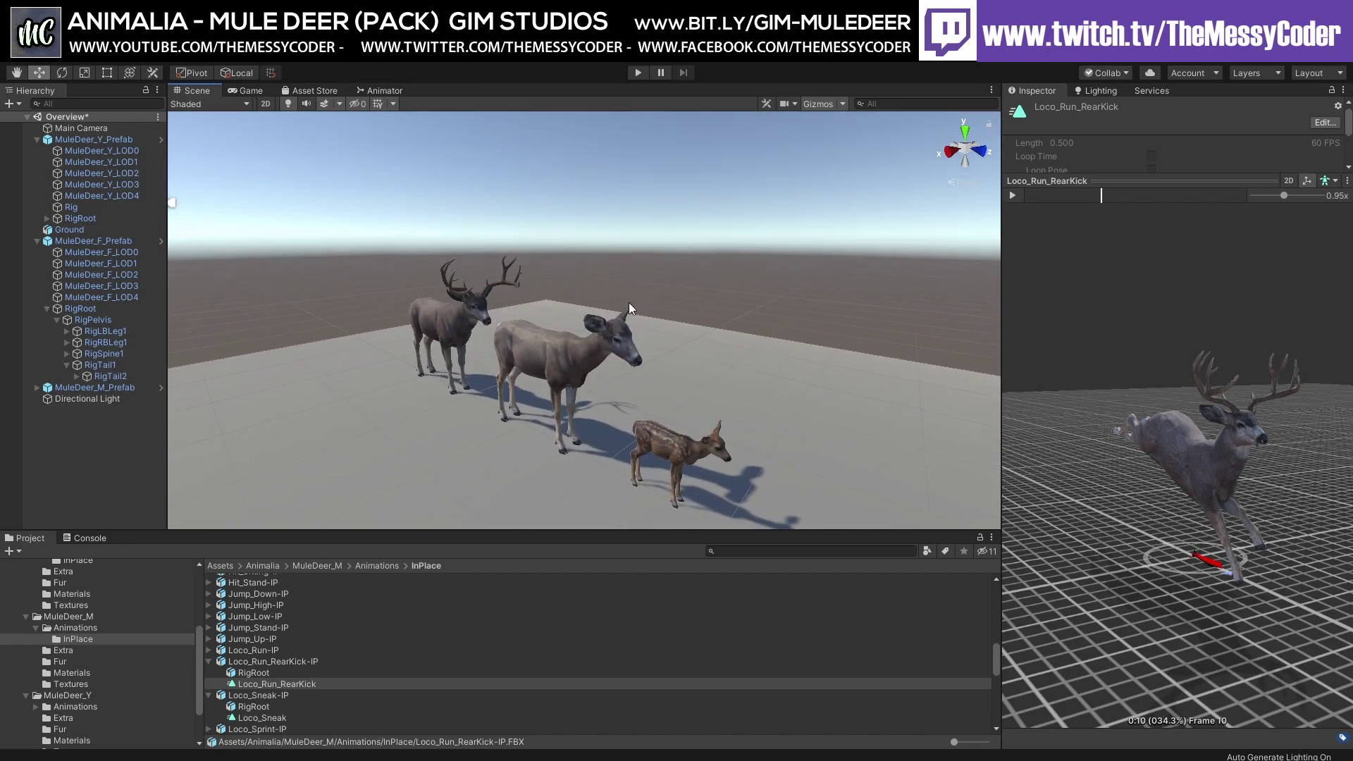
left_click_drag(631, 298, 632, 413, "alt")
middle_click_drag(631, 413, 619, 375)
scroll(619, 374, "up", 3)
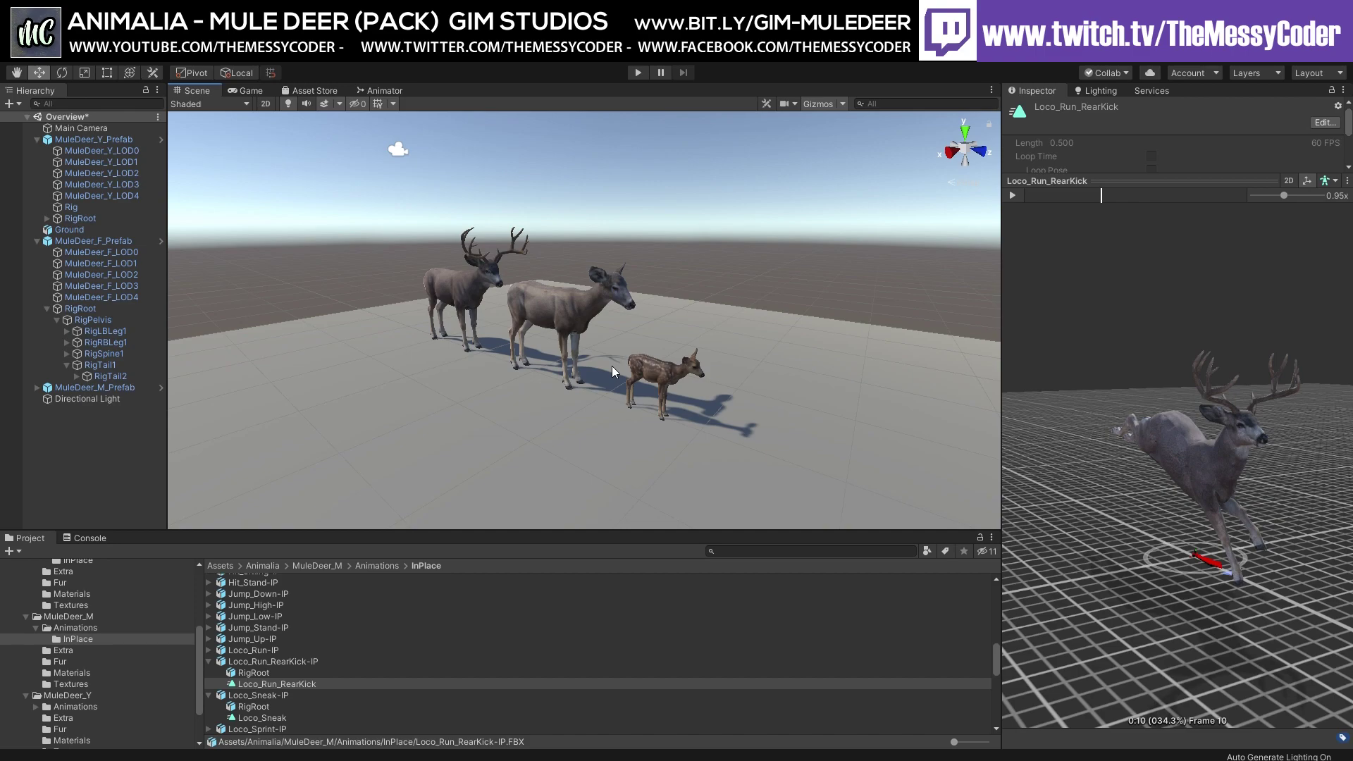
Step: Clear the asset selection and examine the male, female and young deer models together at closer range
left_click(673, 265)
left_click_drag(673, 265, 737, 280, "alt")
scroll(637, 326, "up", 5)
scroll(585, 316, "up", 4)
scroll(737, 280, "up", 6)
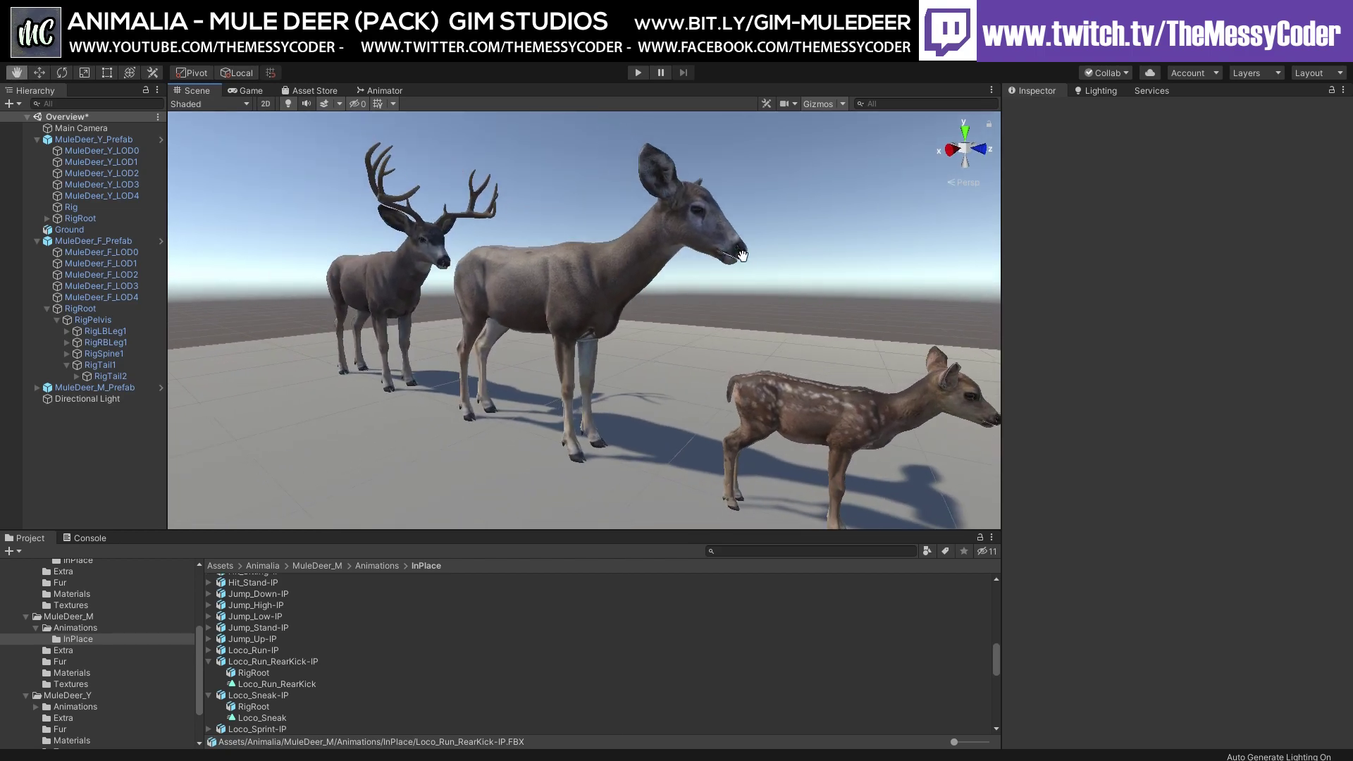
middle_click_drag(743, 255, 730, 259)
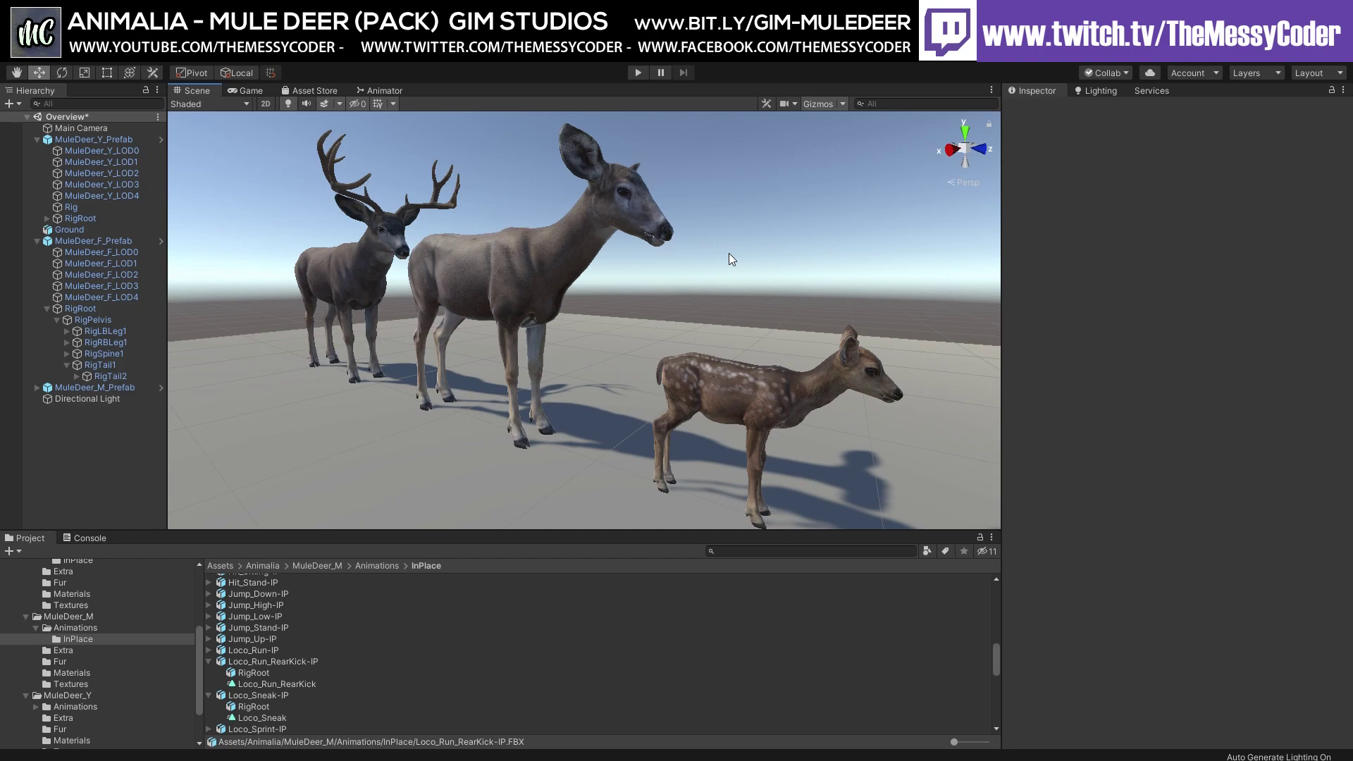
middle_click_drag(716, 277, 619, 324)
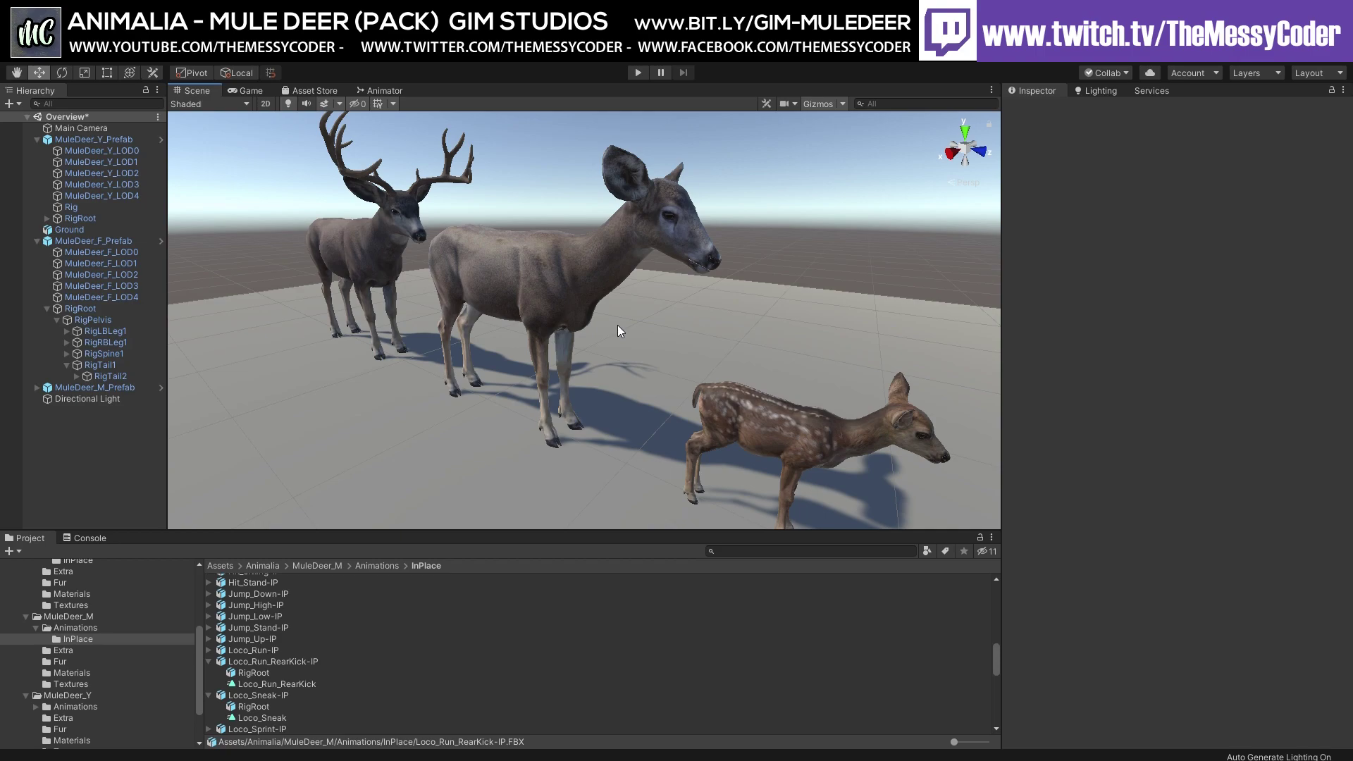
left_click_drag(634, 353, 517, 301, "alt")
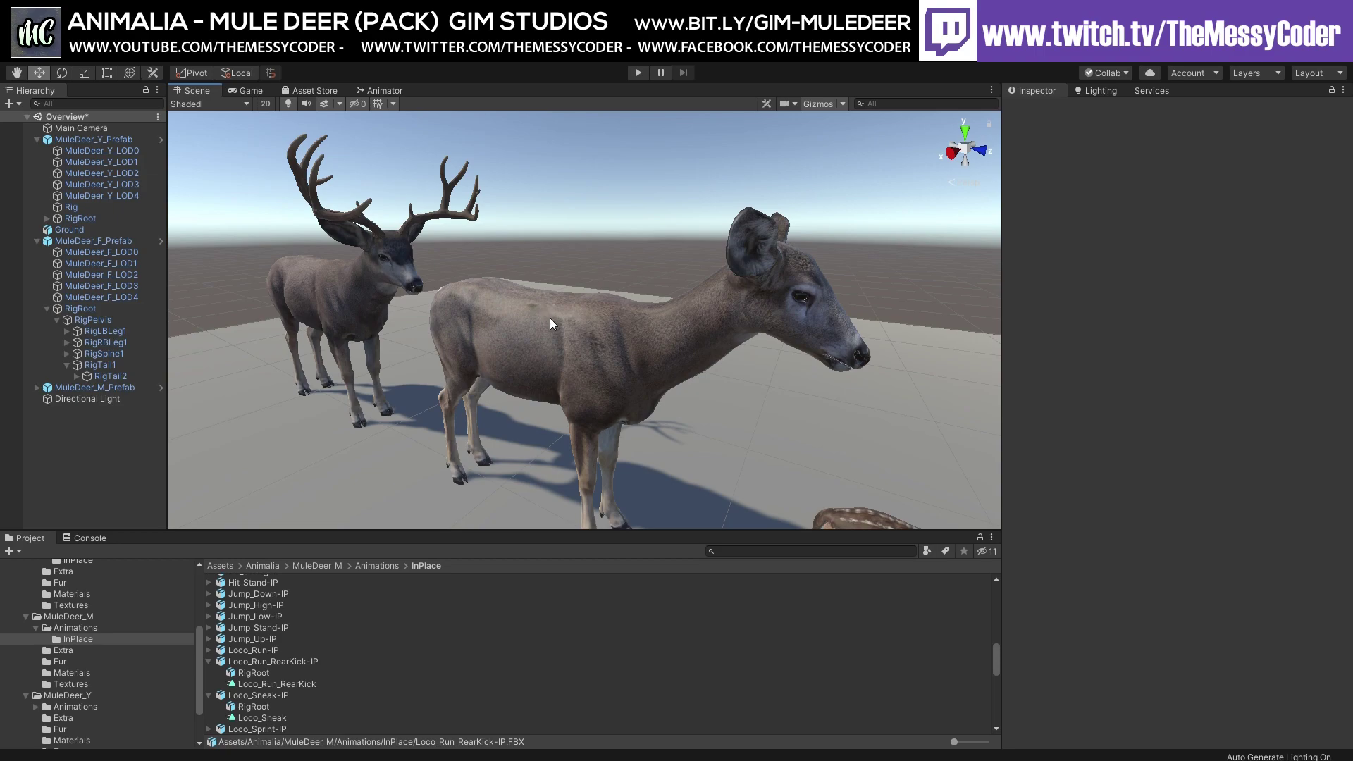
Step: Examine the female deer's head, the male deer's face and antlers, and the fawn from the front
right_click_drag(556, 323, 612, 356)
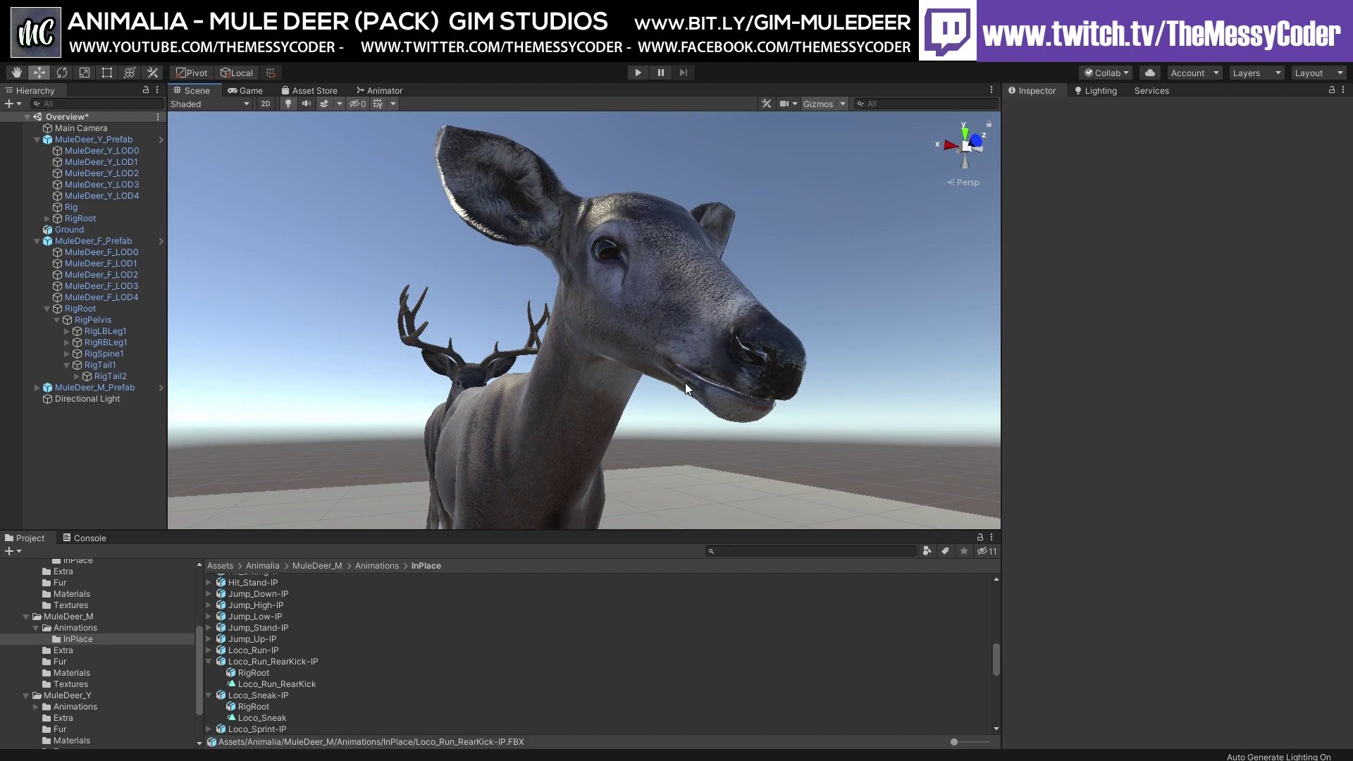
right_click_drag(686, 388, 653, 410)
middle_click_drag(652, 410, 656, 412)
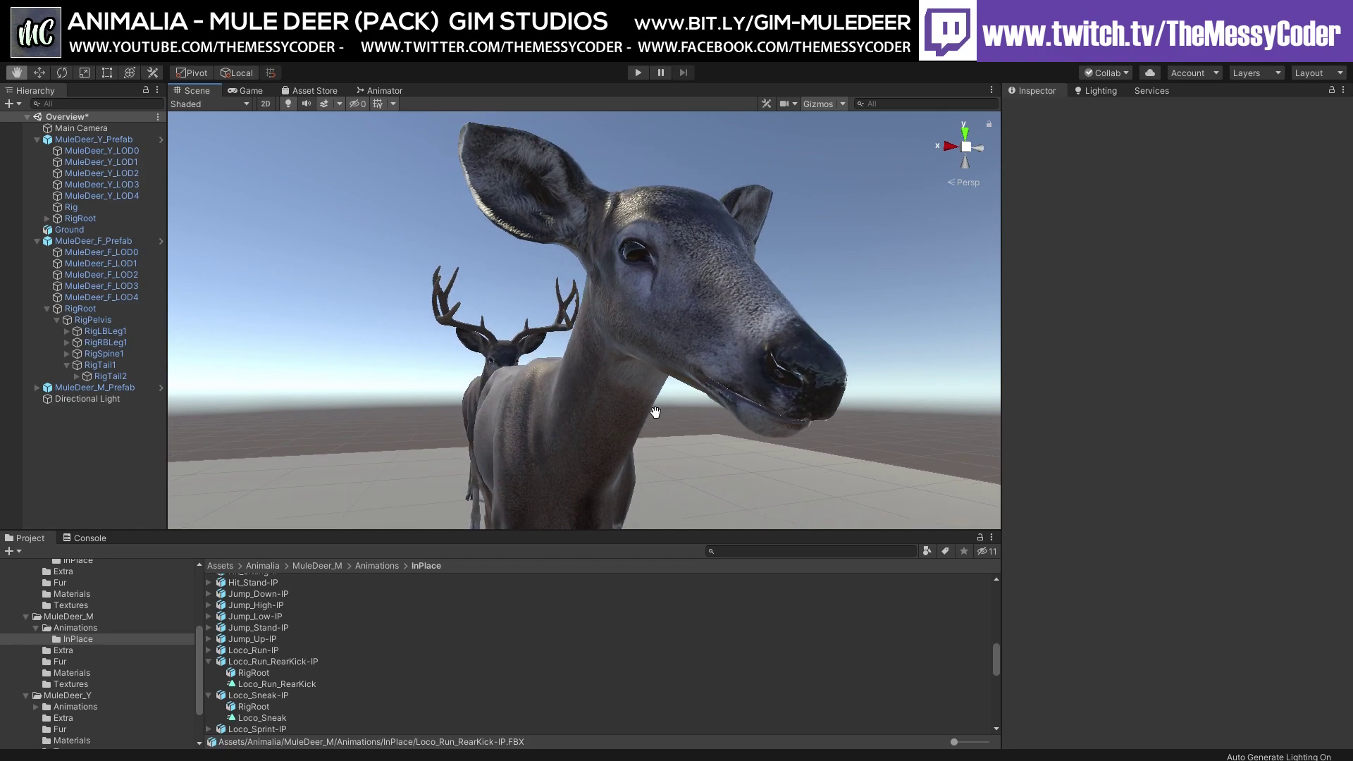
scroll(560, 391, "up", 5)
right_click_drag(689, 406, 705, 355)
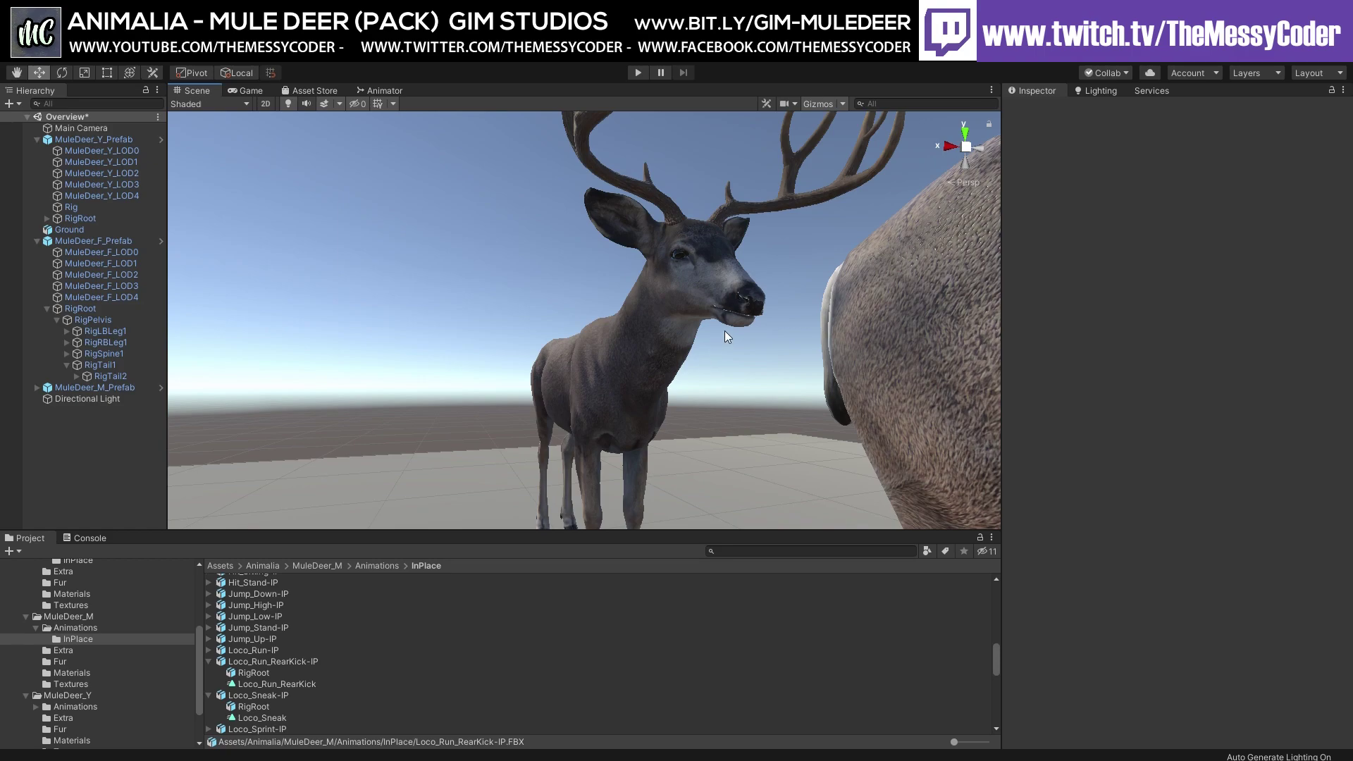
scroll(724, 331, "down", 5)
middle_click_drag(738, 337, 696, 335)
scroll(697, 336, "down", 4)
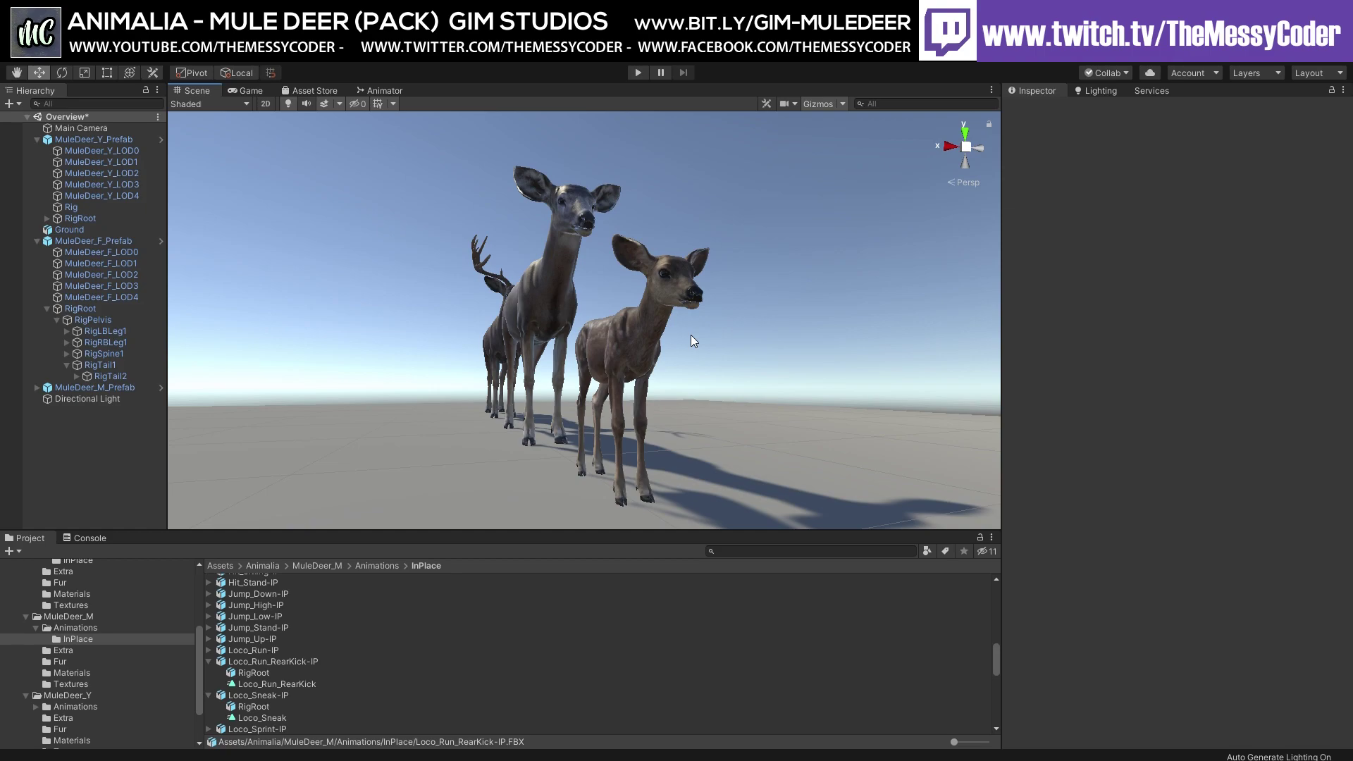
left_click_drag(683, 329, 662, 331, "alt")
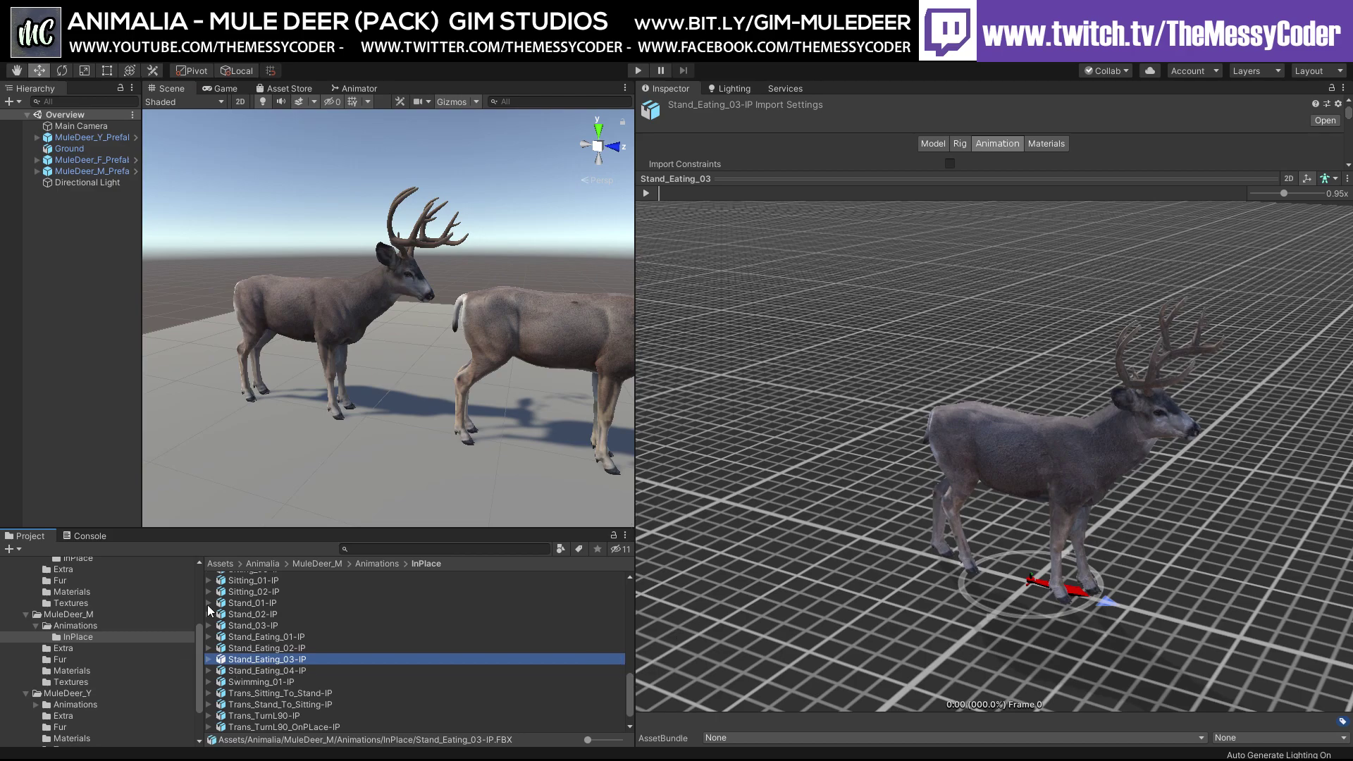
Step: Collapse the MuleDeer_F, MuleDeer_M and MuleDeer_Y folders under Animalia in the project tree
scroll(55, 664, "up", 3)
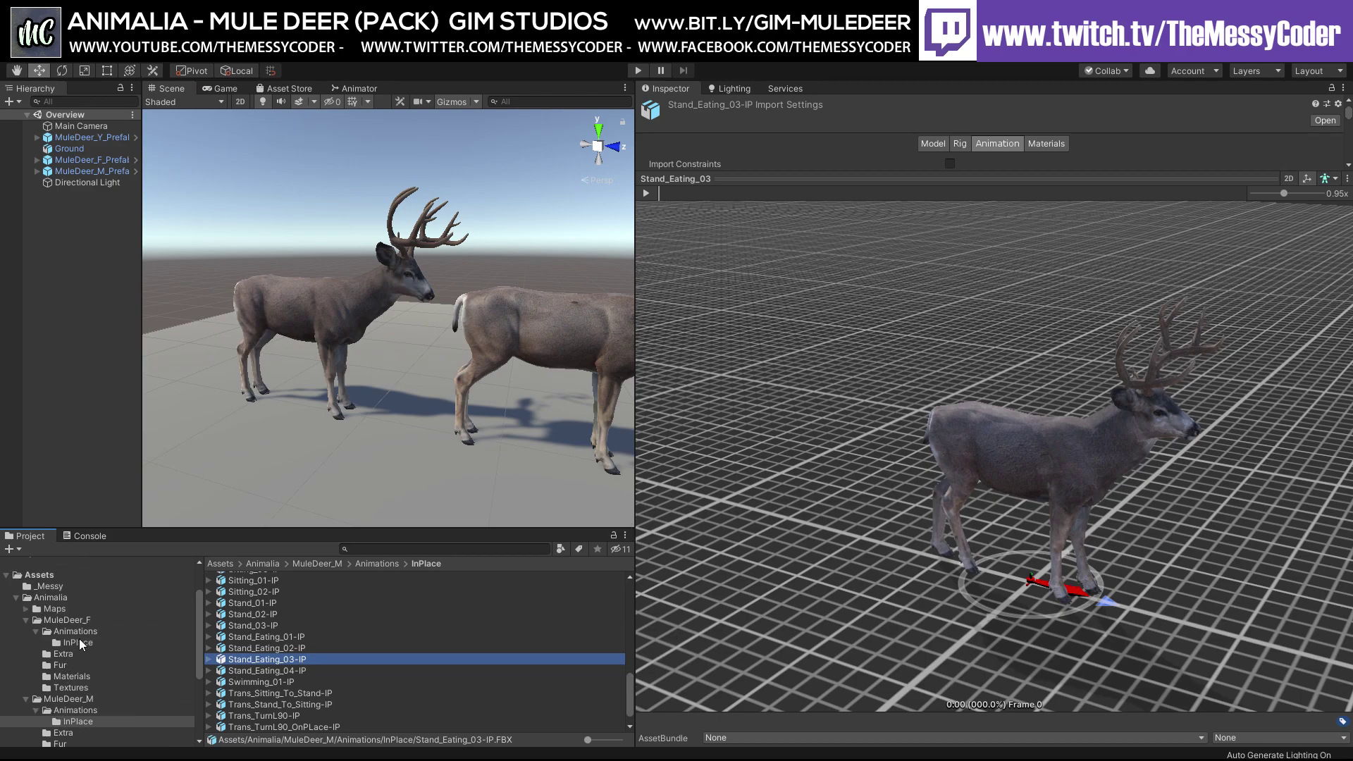
left_click(26, 622)
left_click(26, 632)
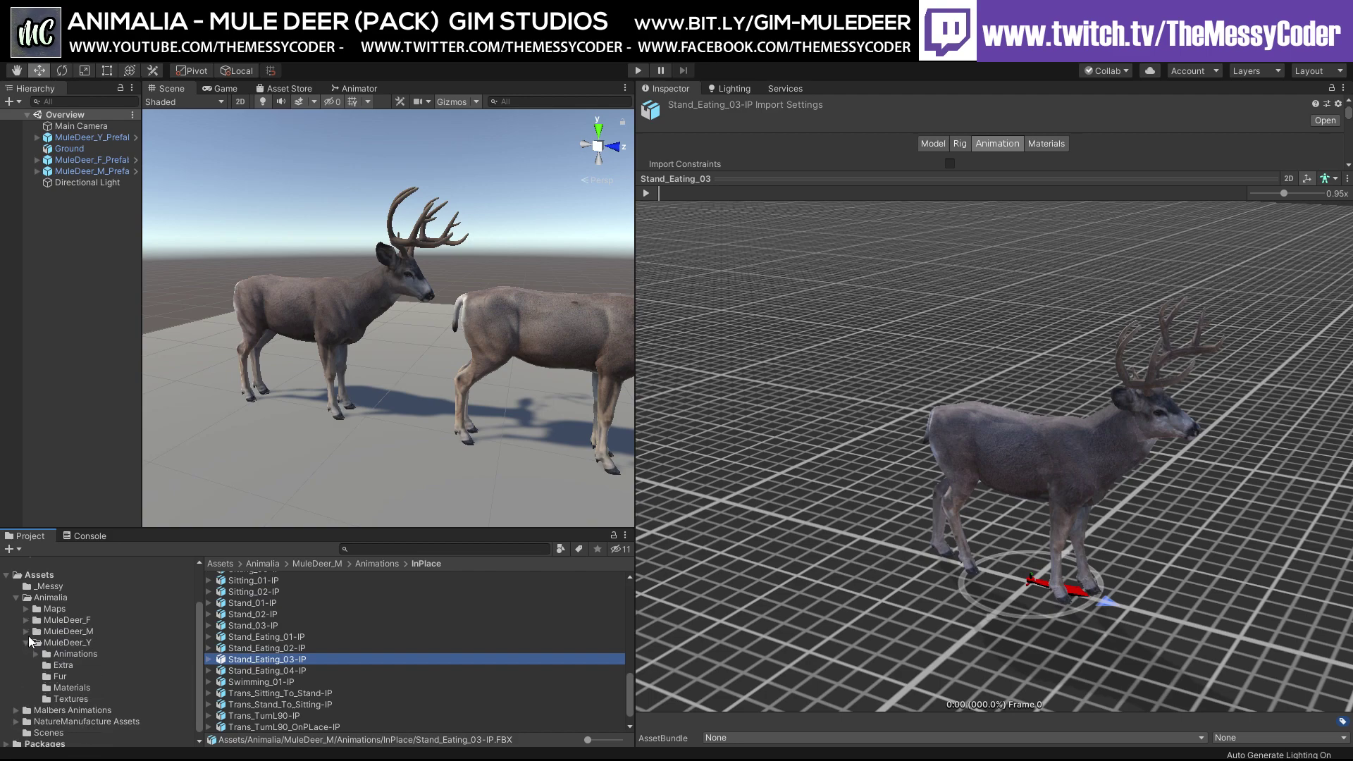
left_click(50, 644)
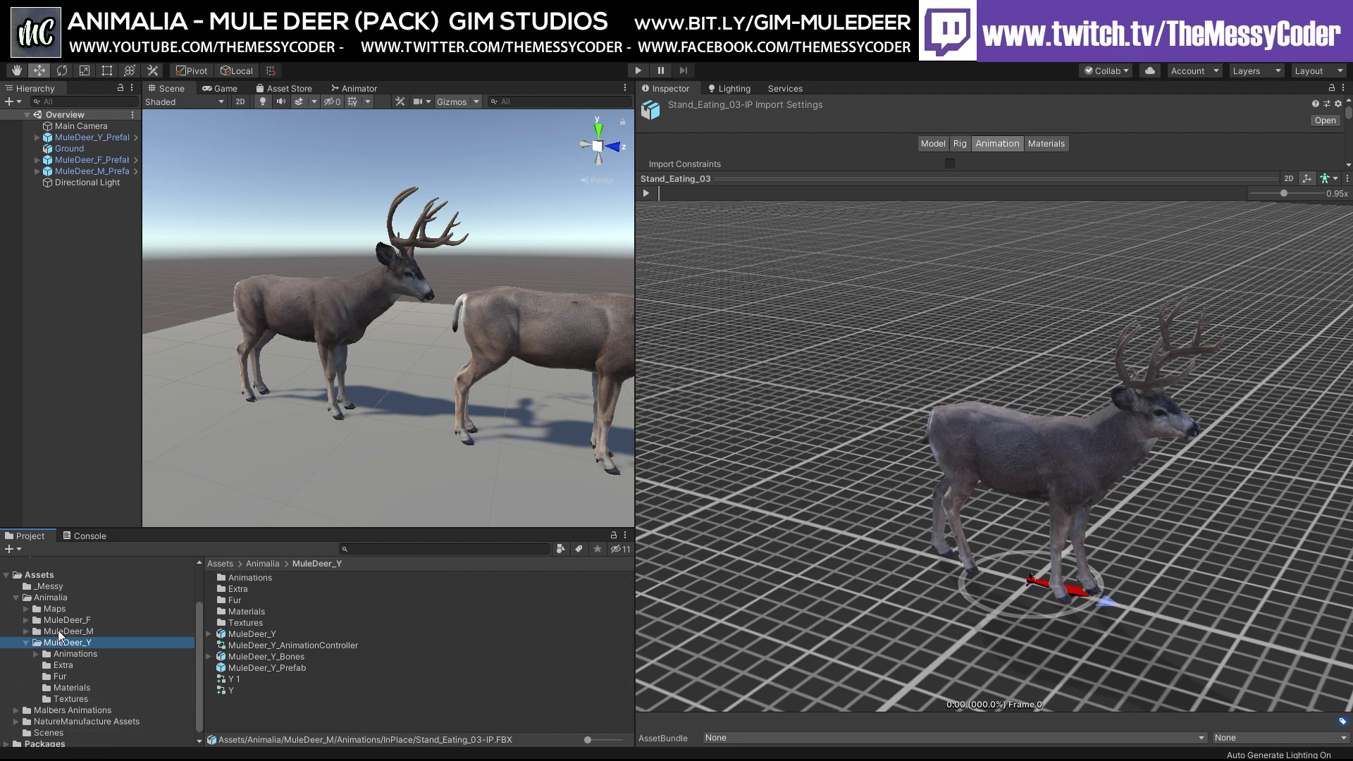
left_click(61, 632)
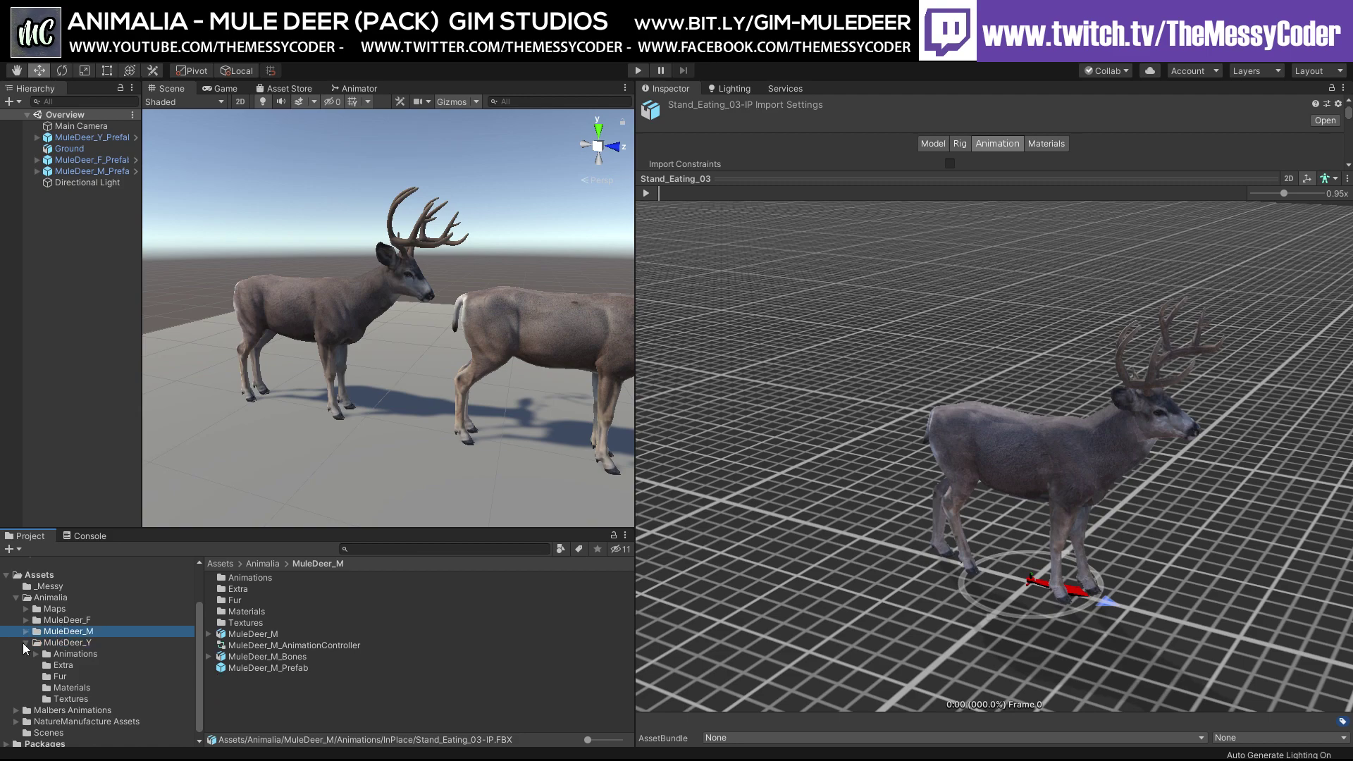
left_click(26, 642)
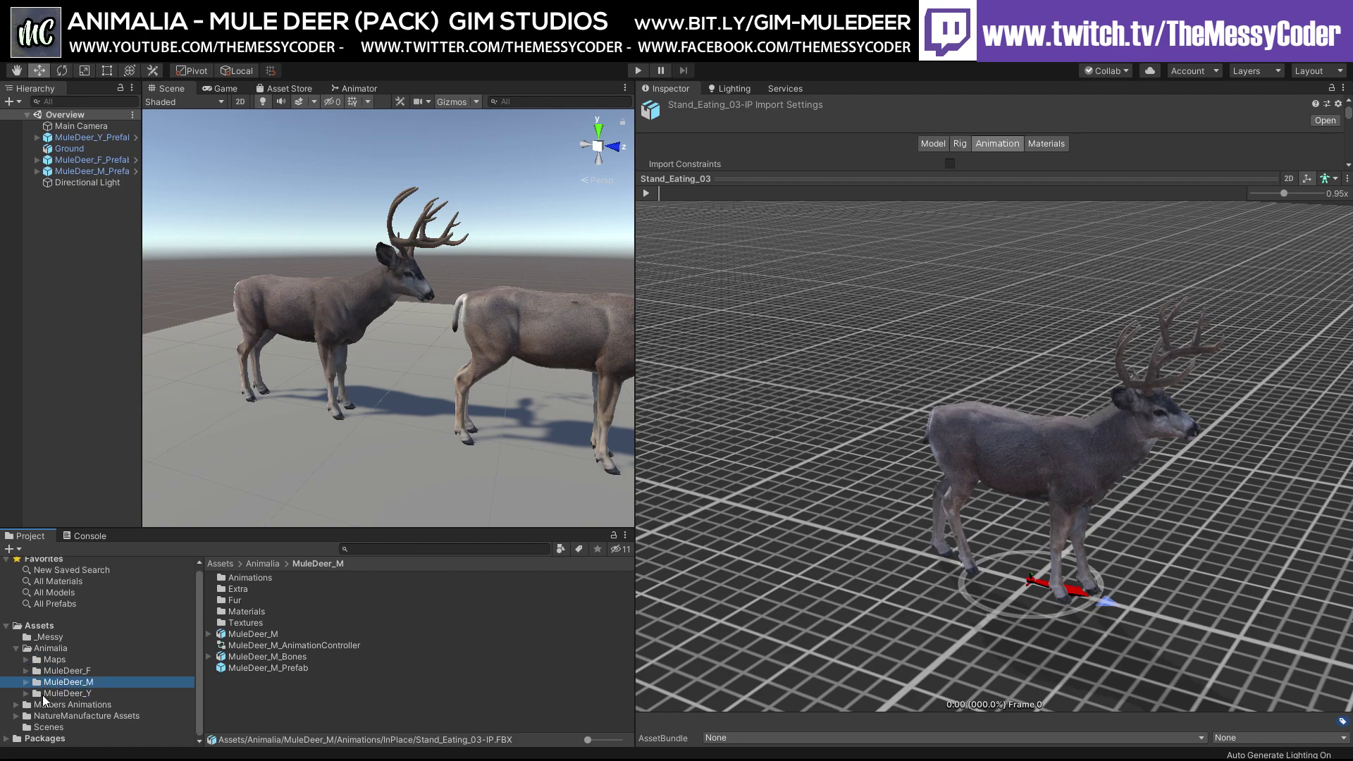
Step: Browse the contents of the Maps, Animalia, MuleDeer_F, MuleDeer_Y and MuleDeer_M folders
left_click(54, 660)
left_click(46, 649)
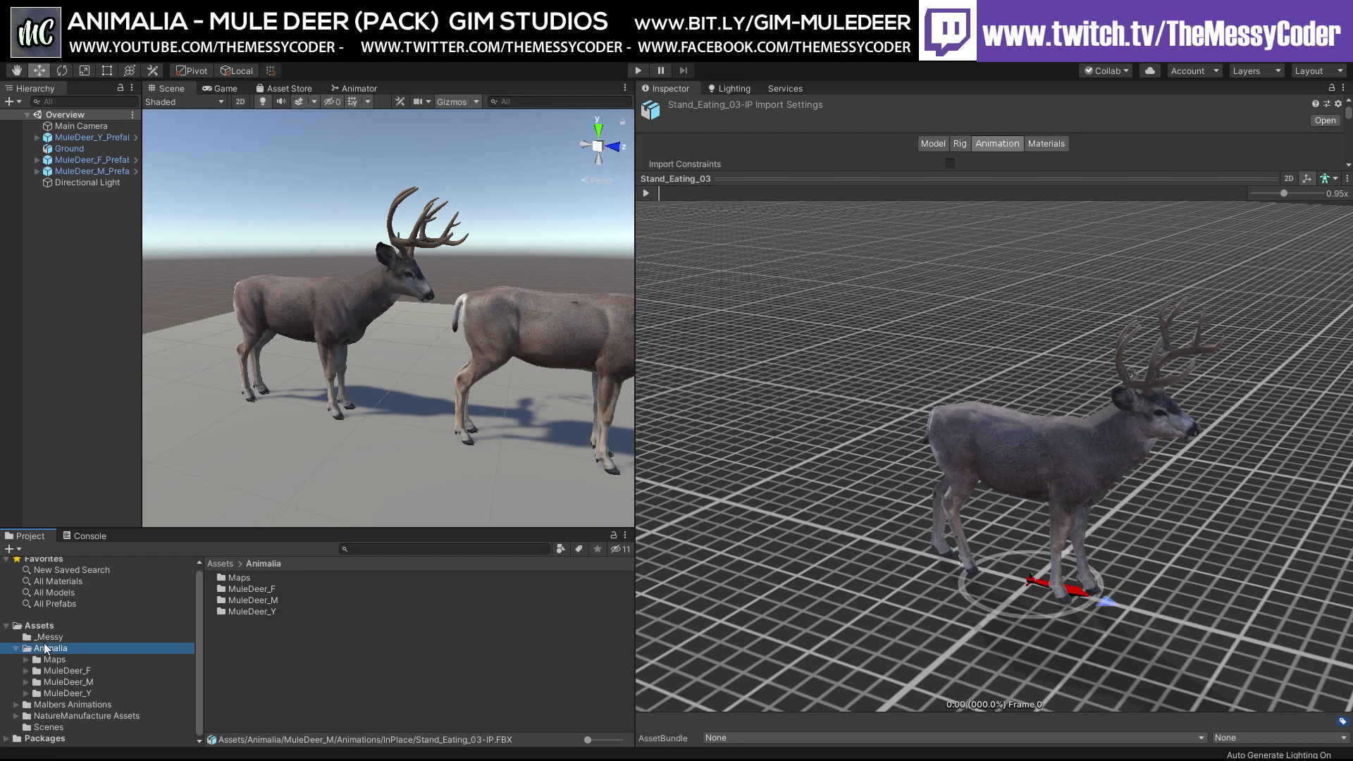
left_click(62, 671)
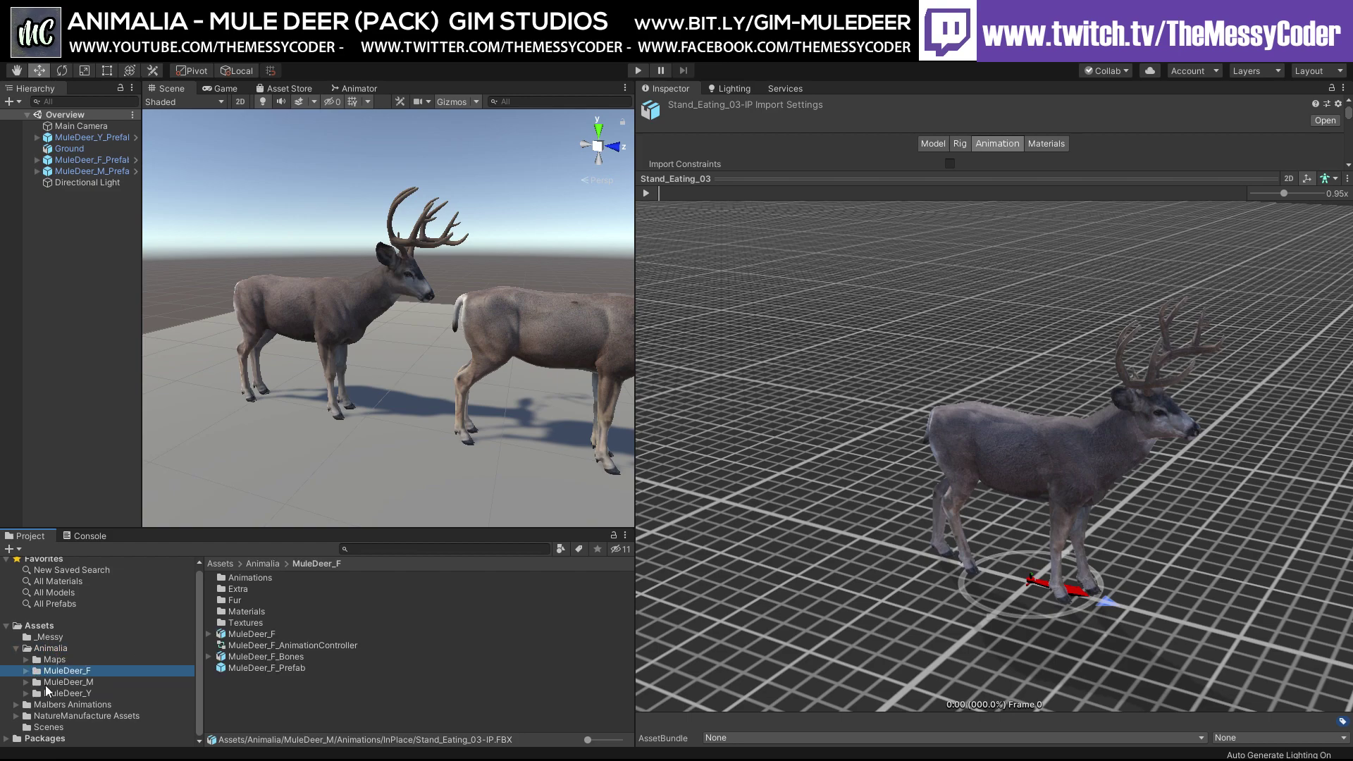
left_click(57, 693)
left_click(78, 672)
left_click(62, 682)
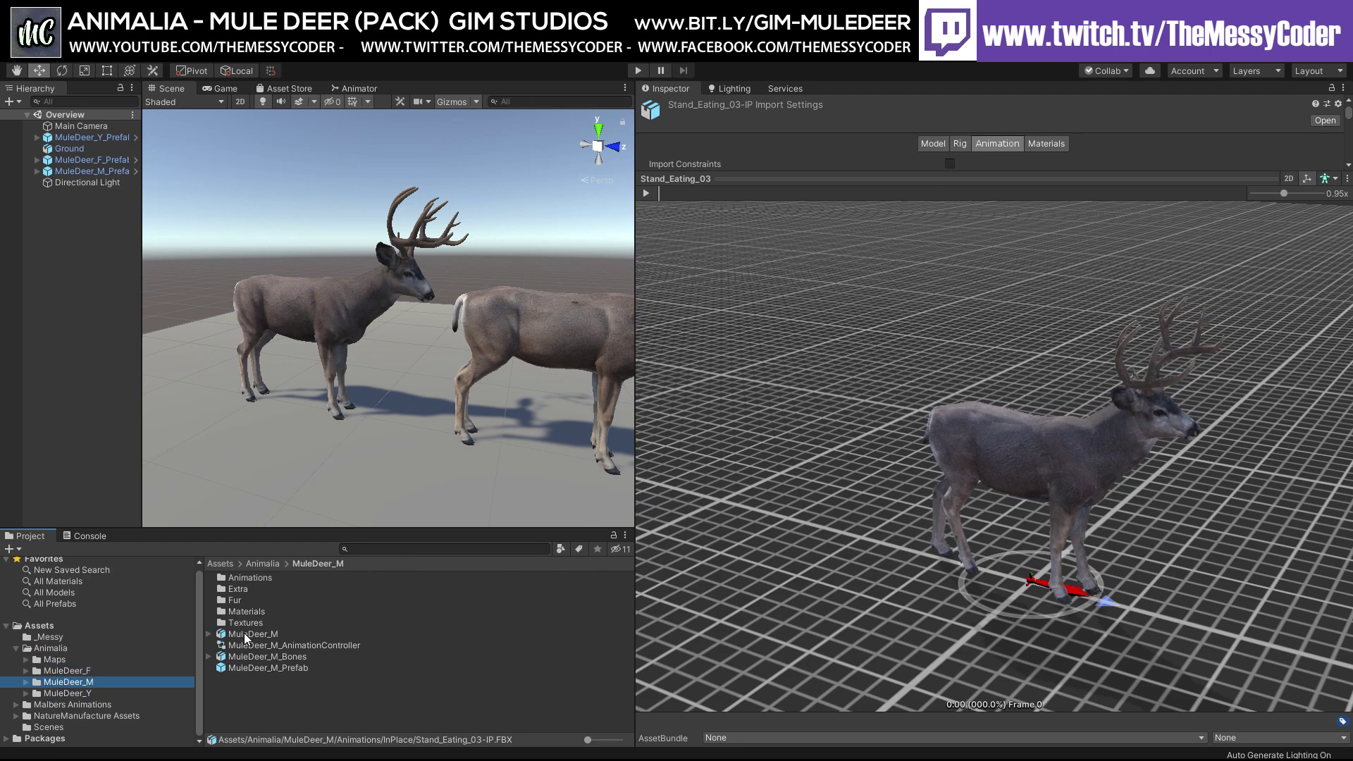
Step: Place the MuleDeer_M_Bones model in the scene beside the male deer, at about X 0.405, Y 0.02, Z -1.578
left_click(248, 658)
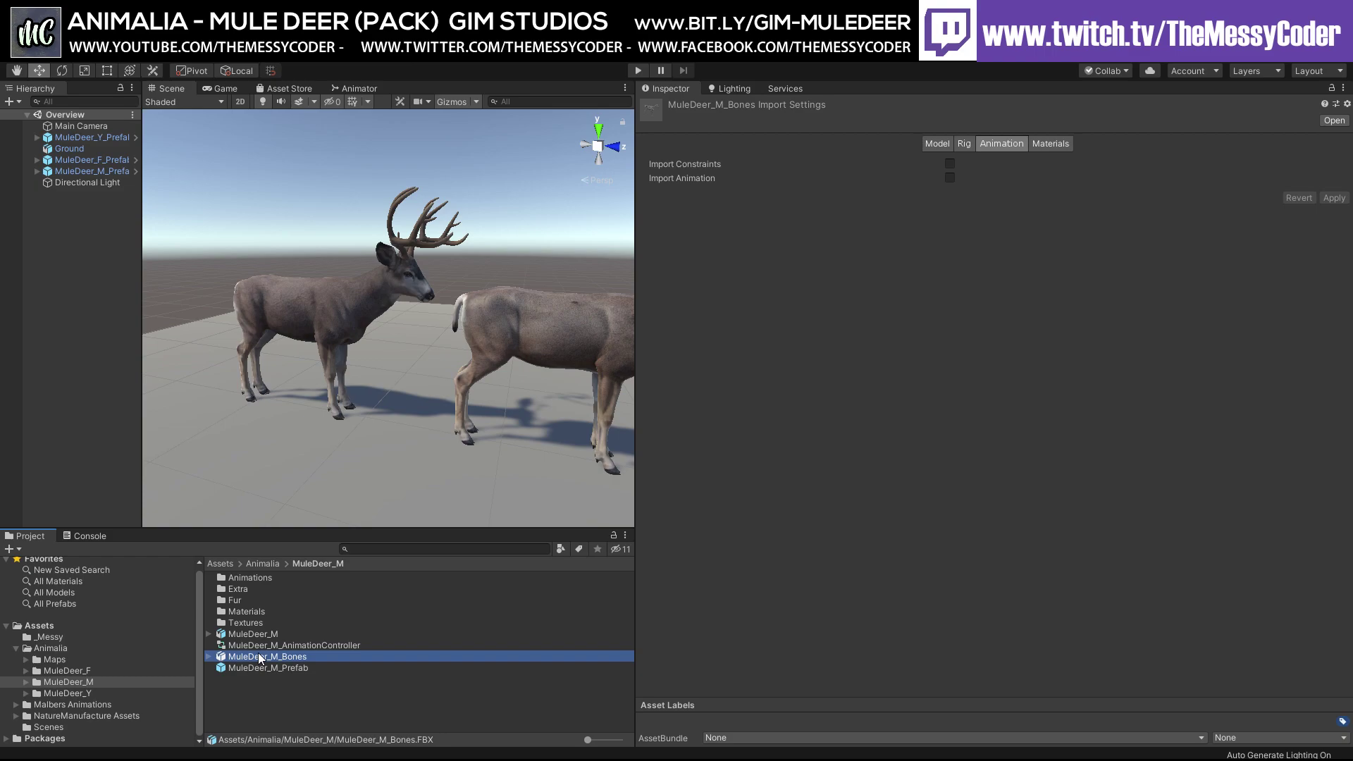
left_click_drag(260, 658, 316, 436)
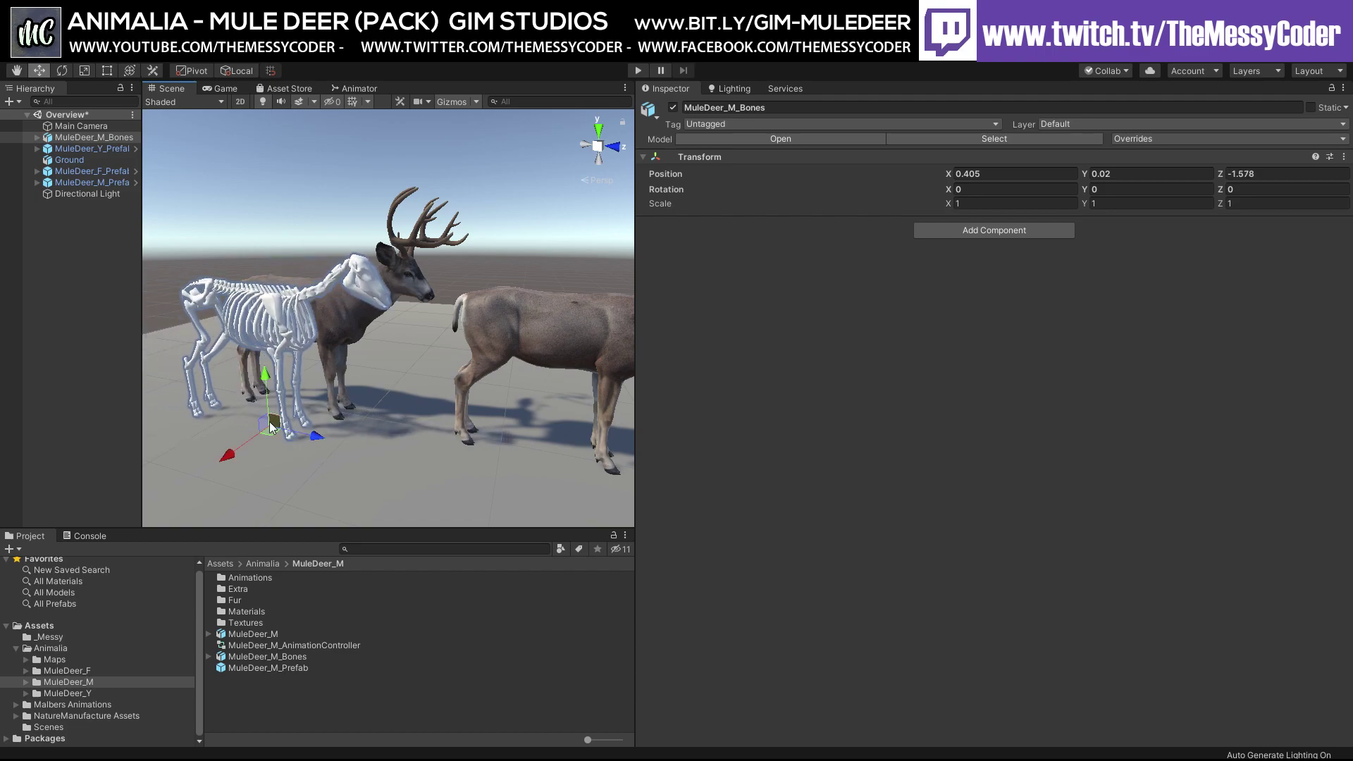
mouse_move(298, 390)
left_mouse_down("alt")
mouse_move(414, 395)
mouse_move(309, 396)
left_mouse_up("alt")
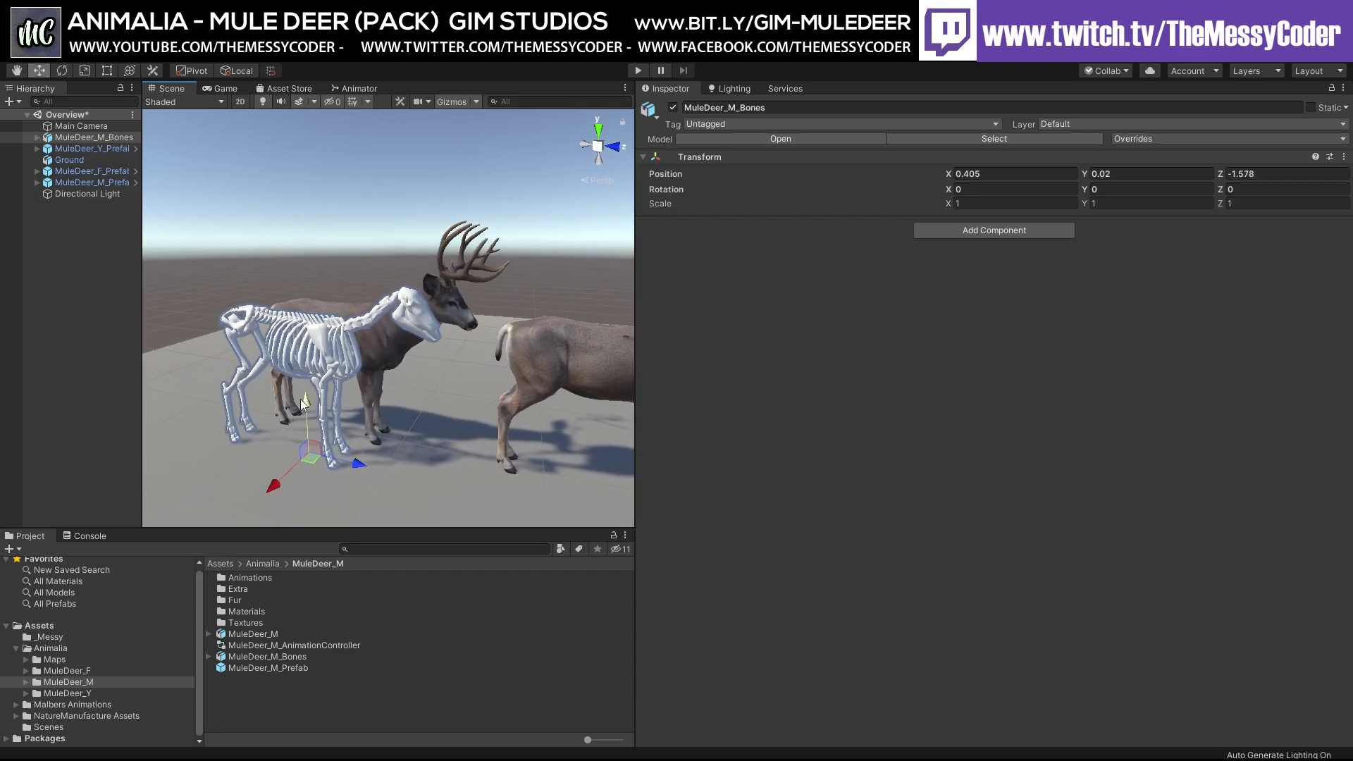
Step: Move the MuleDeer_M_Bones skeleton farther from the male deer along X, to X 0.698, and view it up close
left_click_drag(281, 470, 256, 501)
left_click_drag(378, 370, 352, 380, "alt")
scroll(352, 381, "up", 5, "alt")
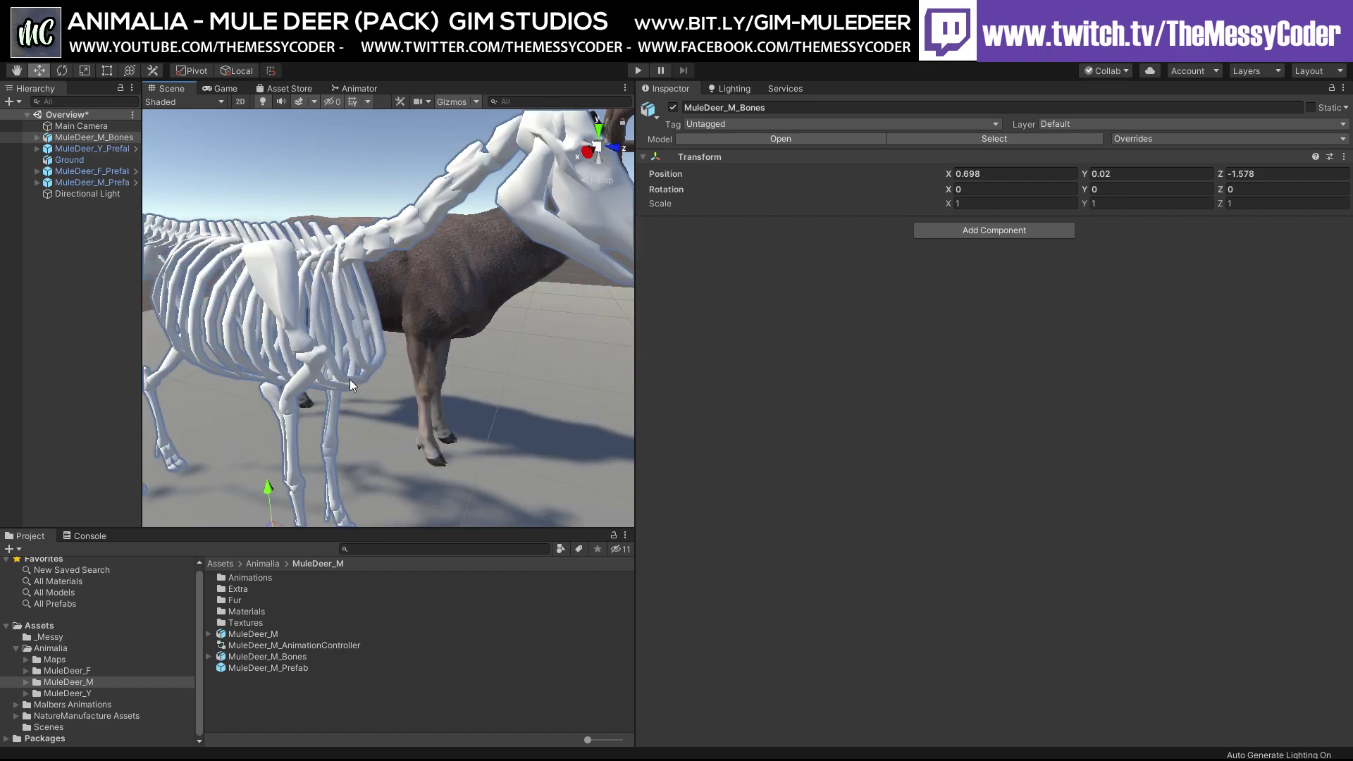
scroll(356, 381, "down", 5)
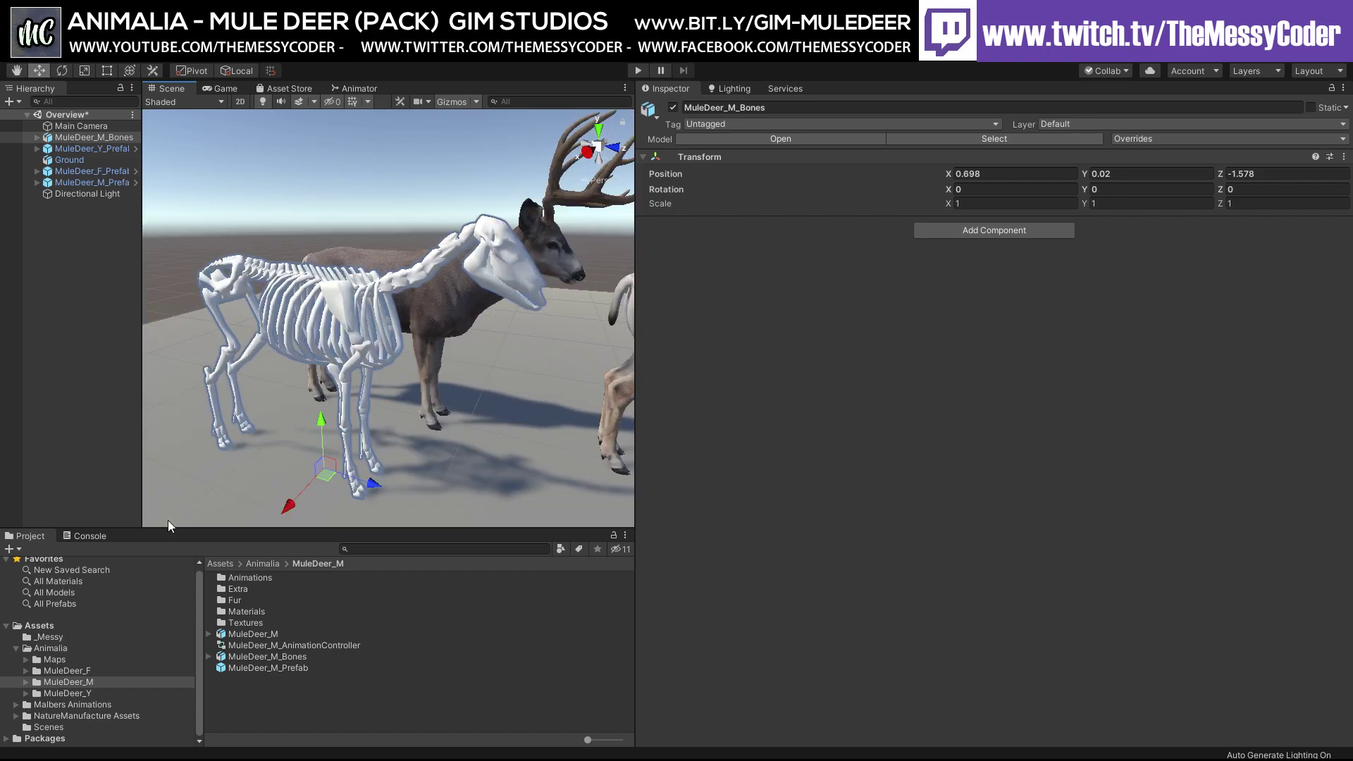
Step: Inspect the MuleDeer_Y folder, the MuleDeer_Y_Prefab components and its child objects, including Rig and RigRoot
left_click(78, 693)
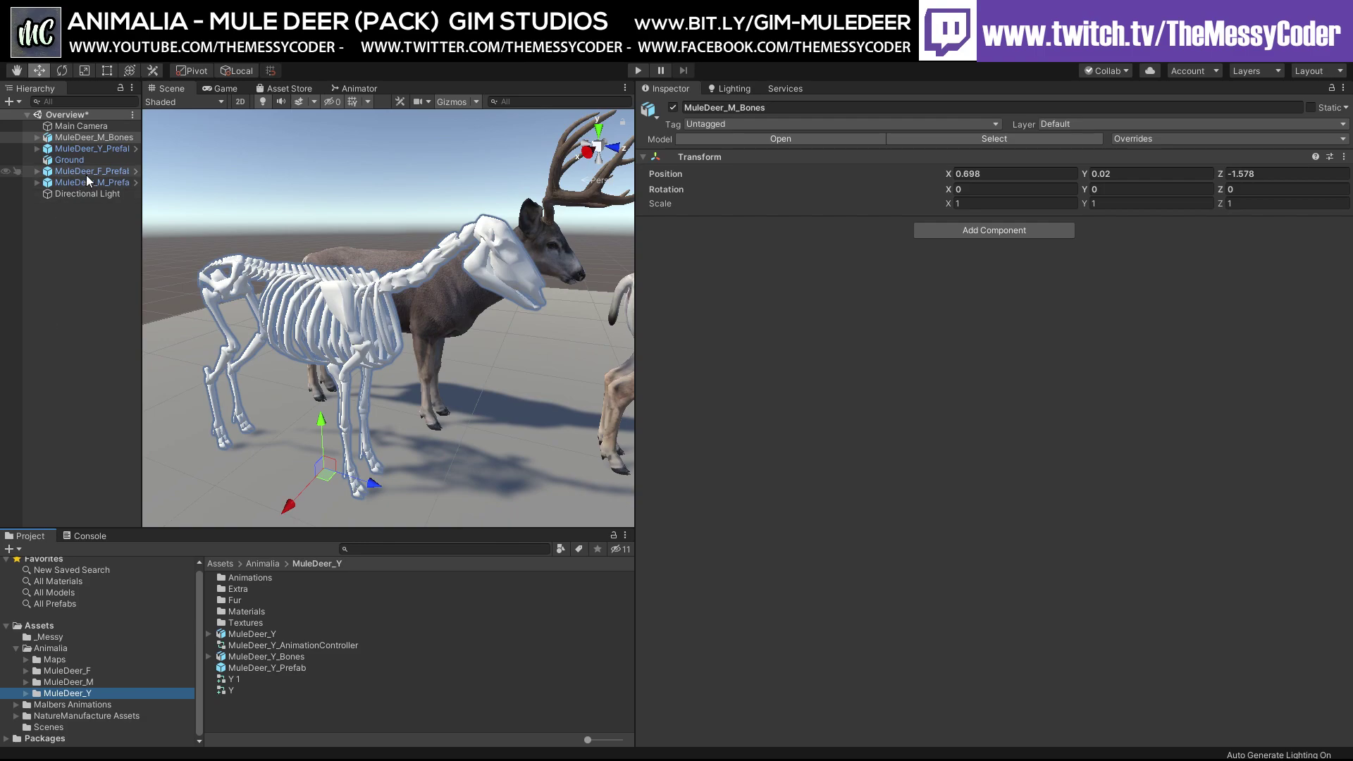
left_click(88, 149)
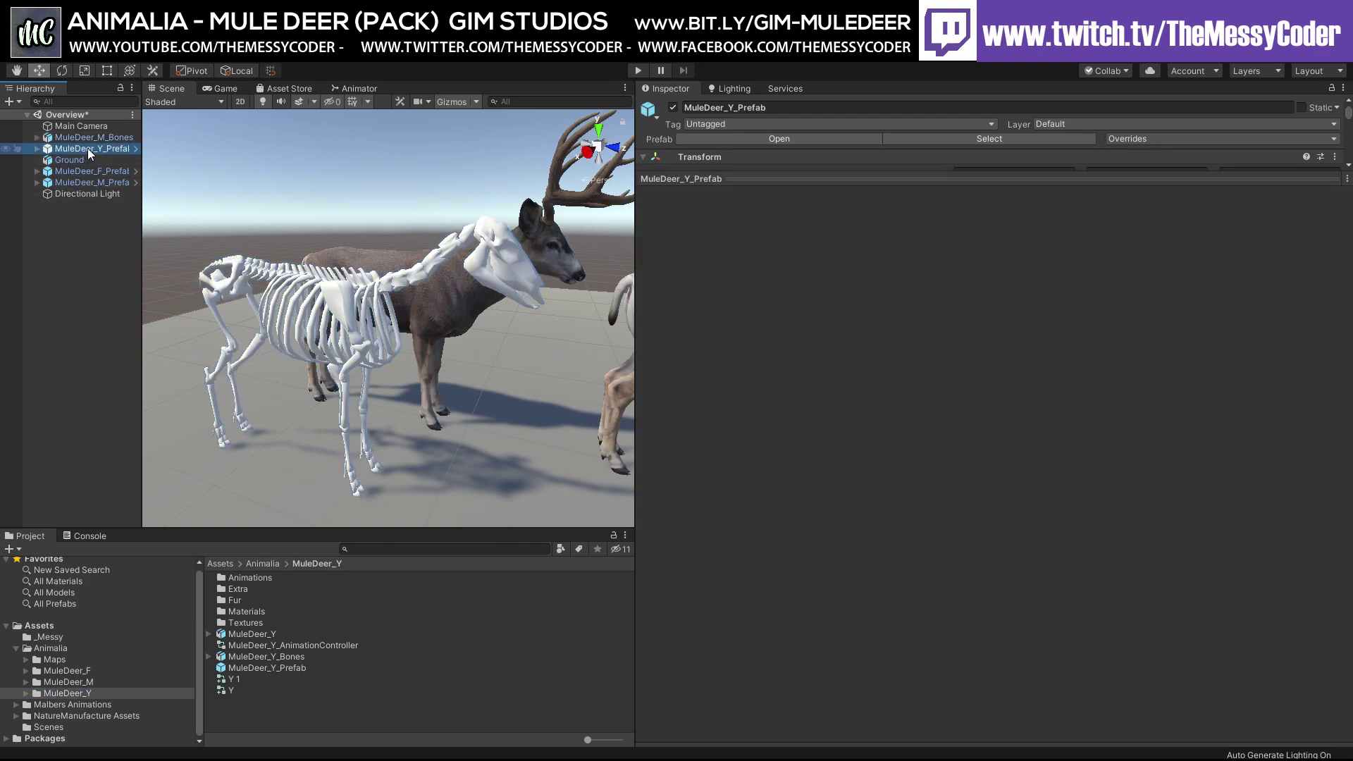
mouse_move(795, 525)
left_mouse_down()
mouse_move(794, 589)
mouse_move(800, 540)
left_mouse_up()
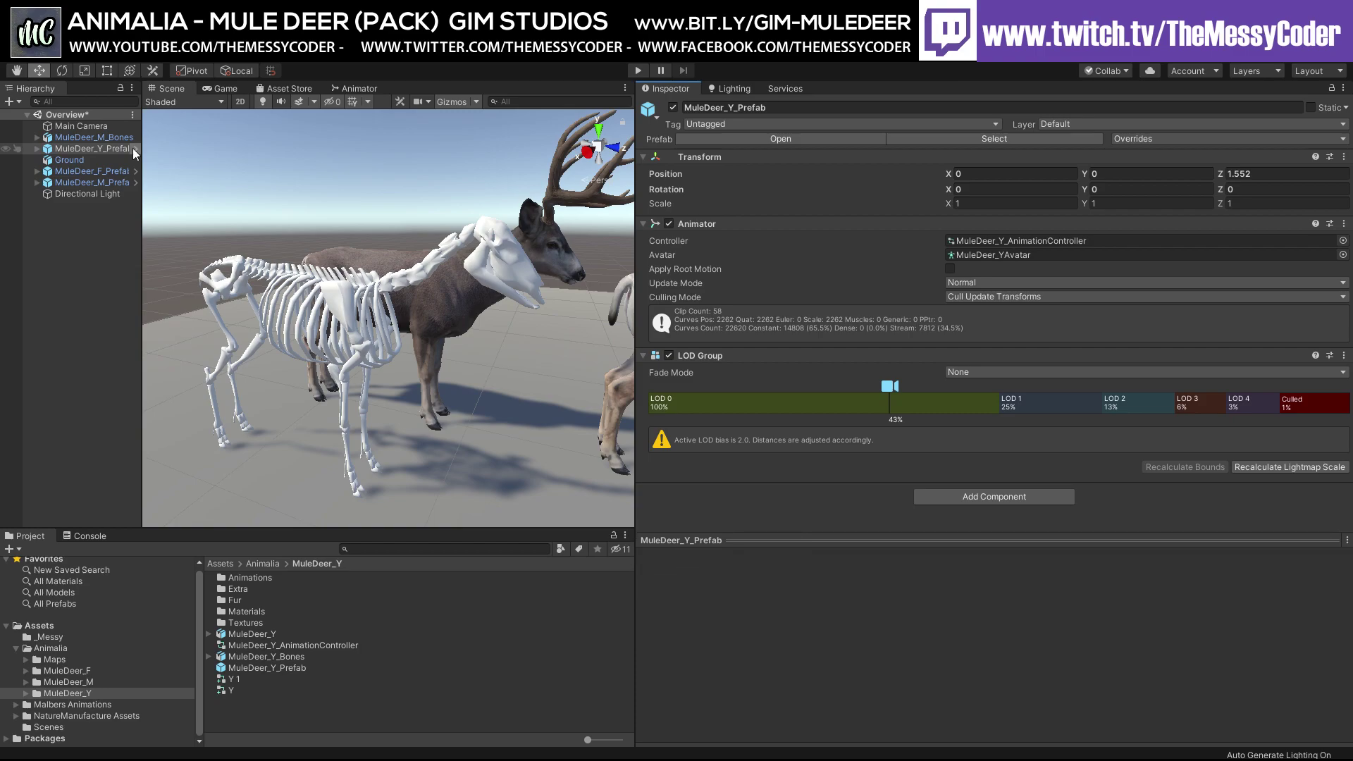
left_click(37, 148)
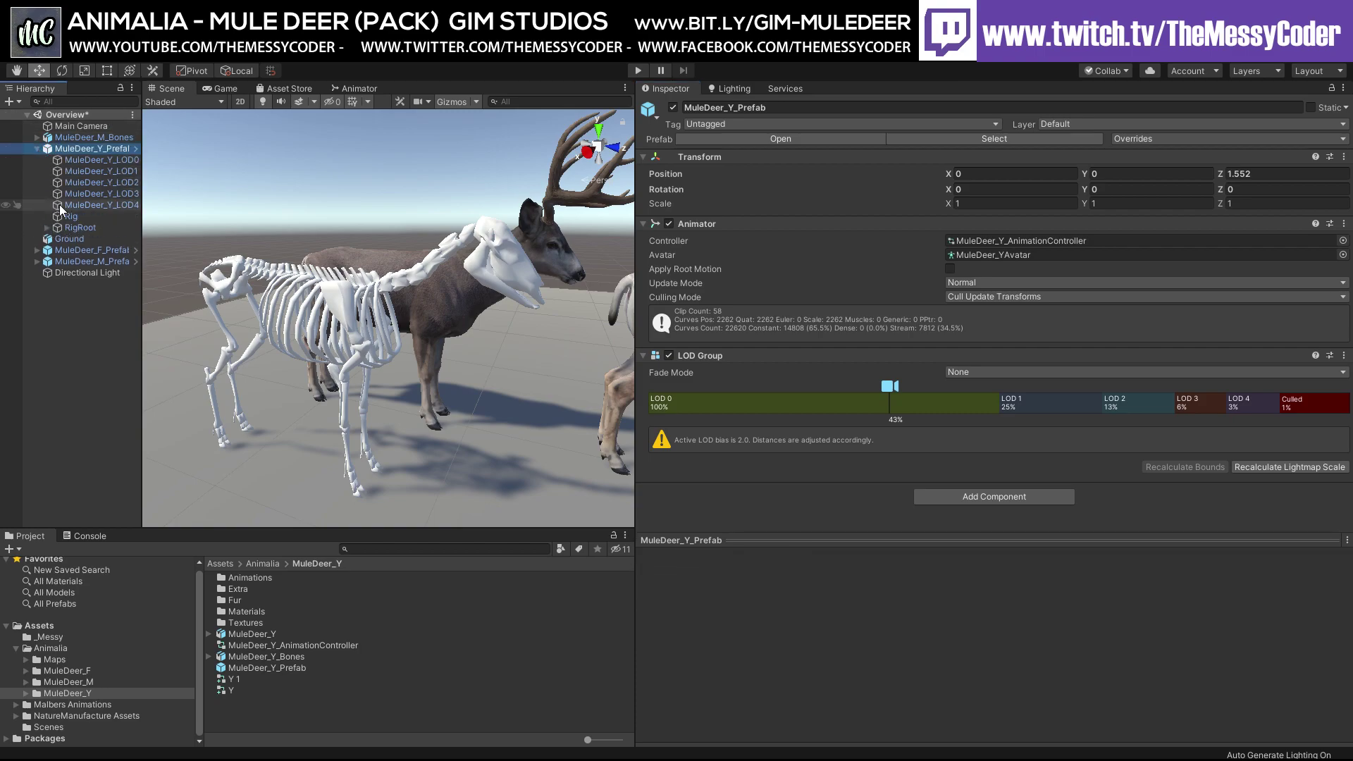
left_click(47, 228)
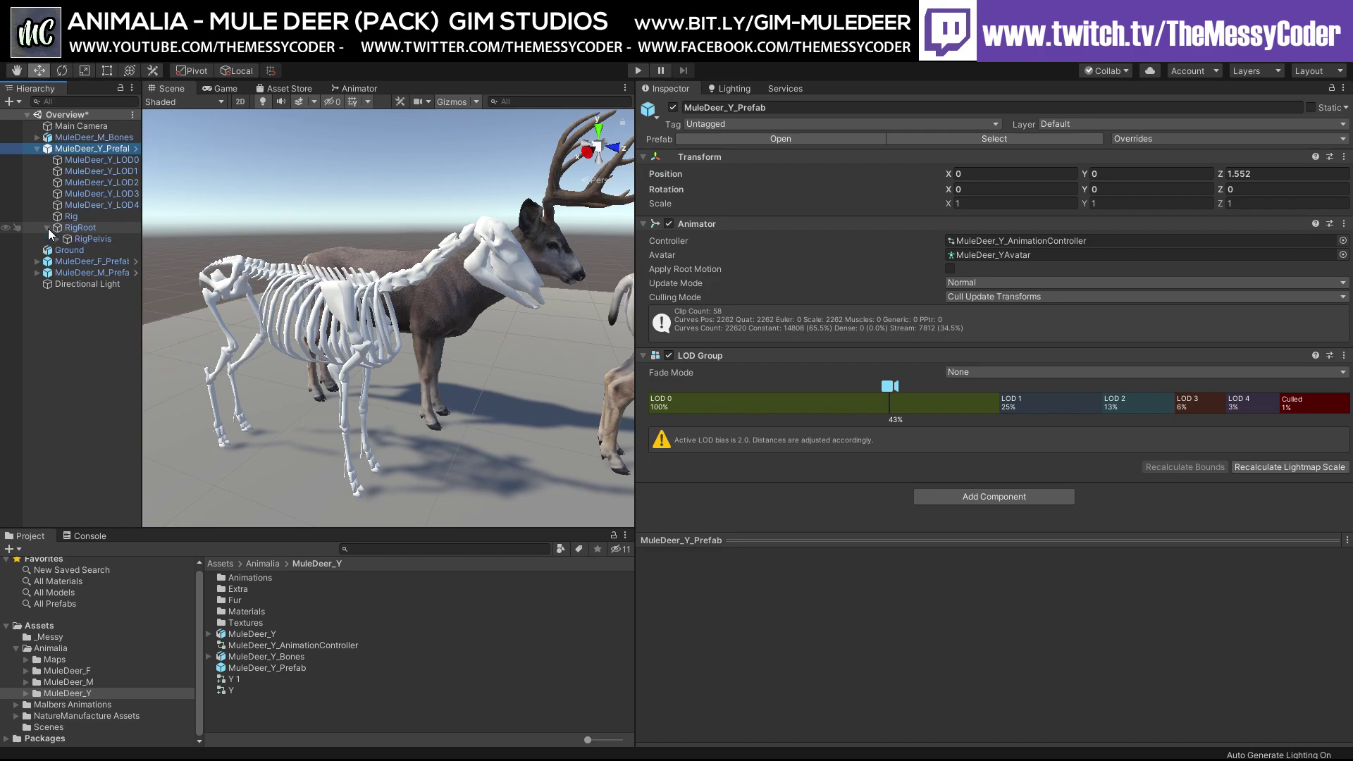
left_click(54, 219)
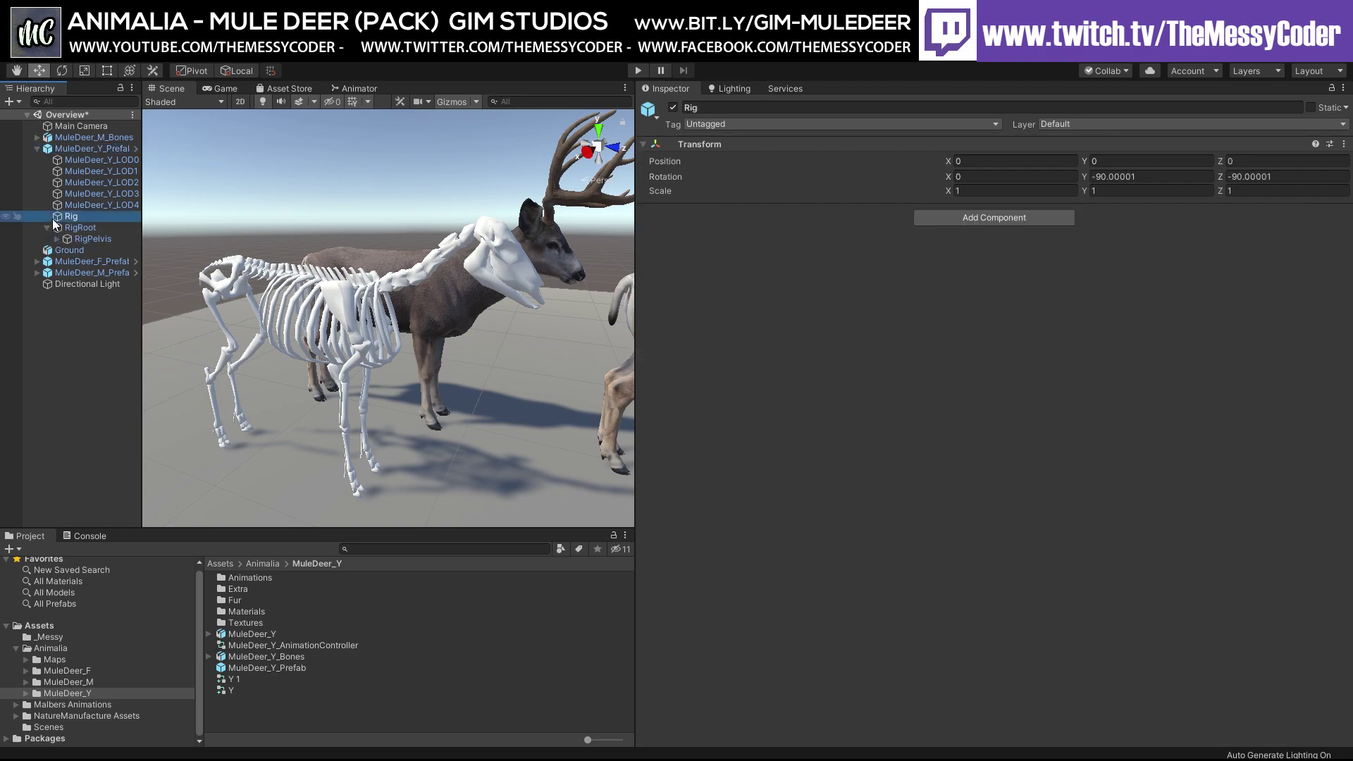
Step: Assign a bone texture to the Albedo map of MuleDeer_M_Bones_Material on the male skeleton's mesh
left_click(329, 331)
middle_click_drag(389, 349, 449, 358)
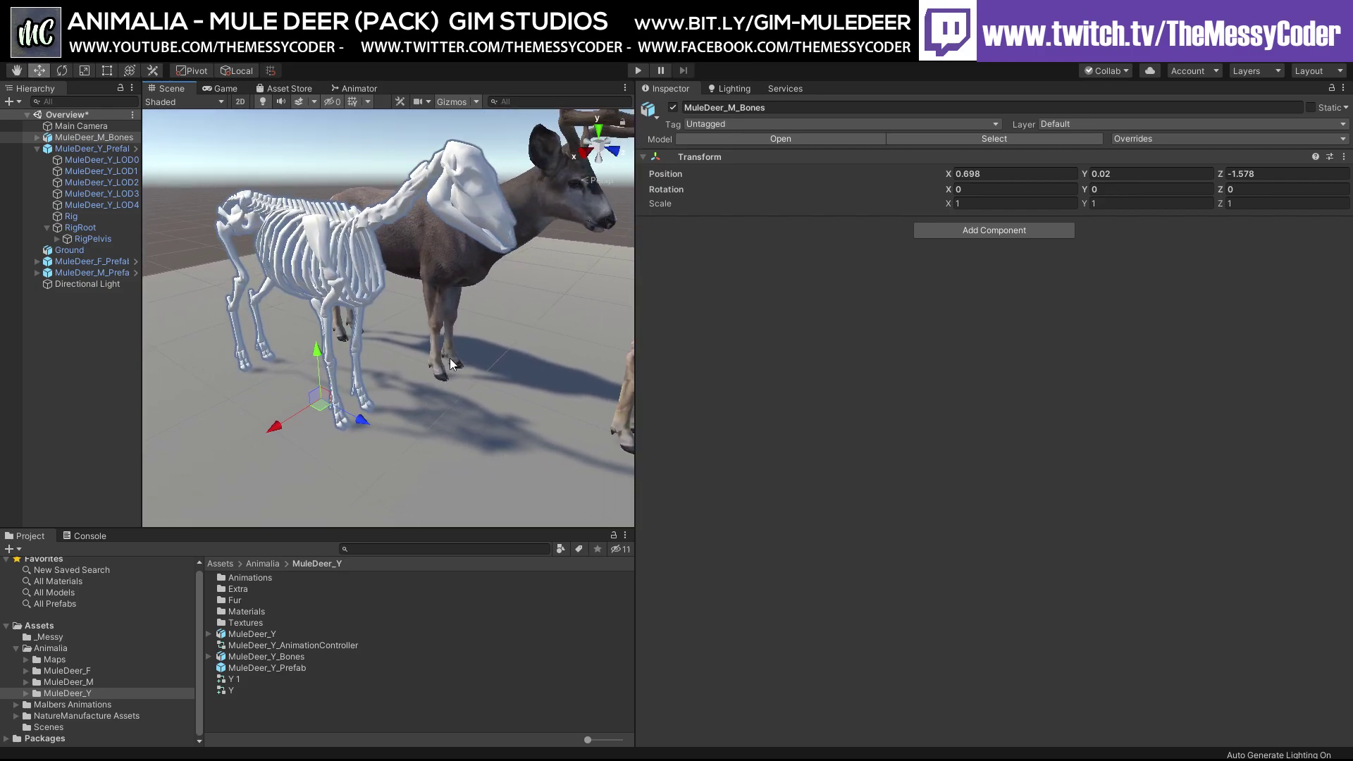
left_click(37, 136)
left_click(62, 148)
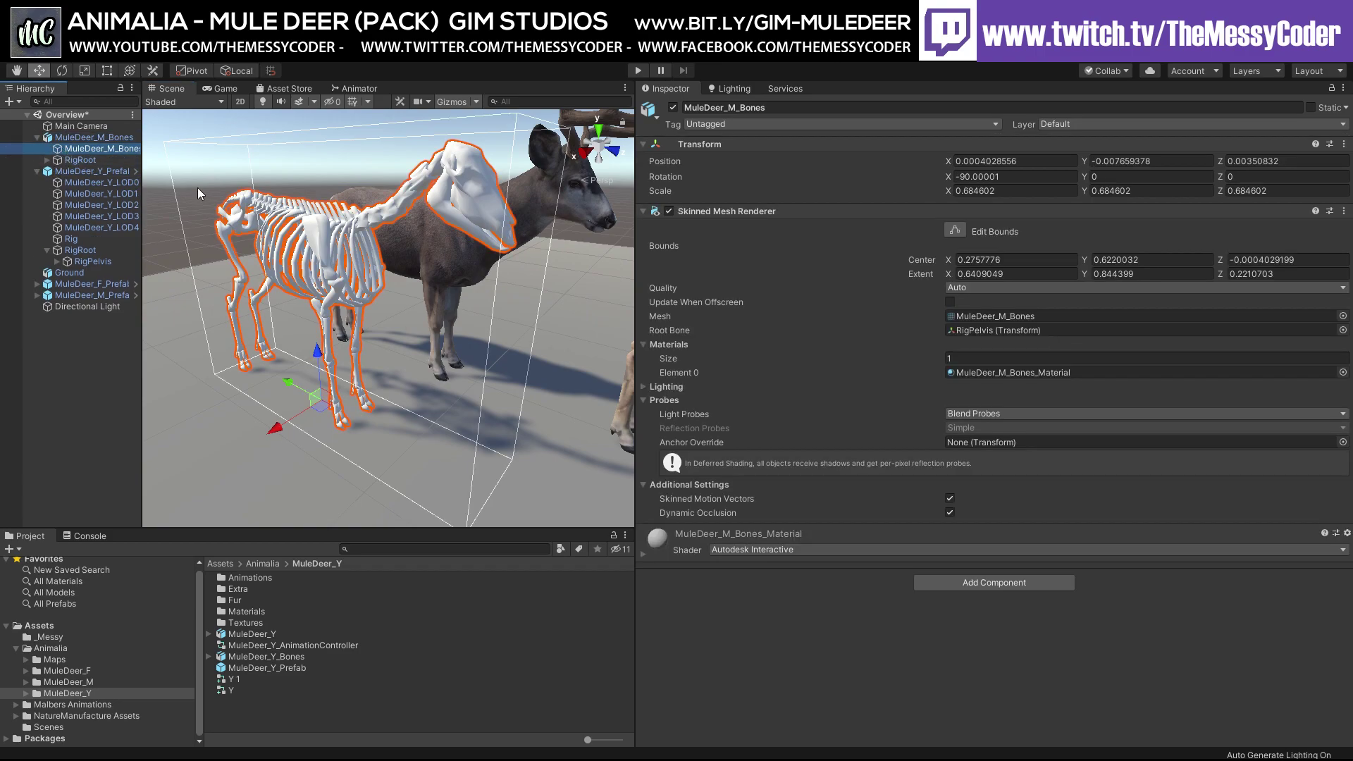
left_click(645, 552)
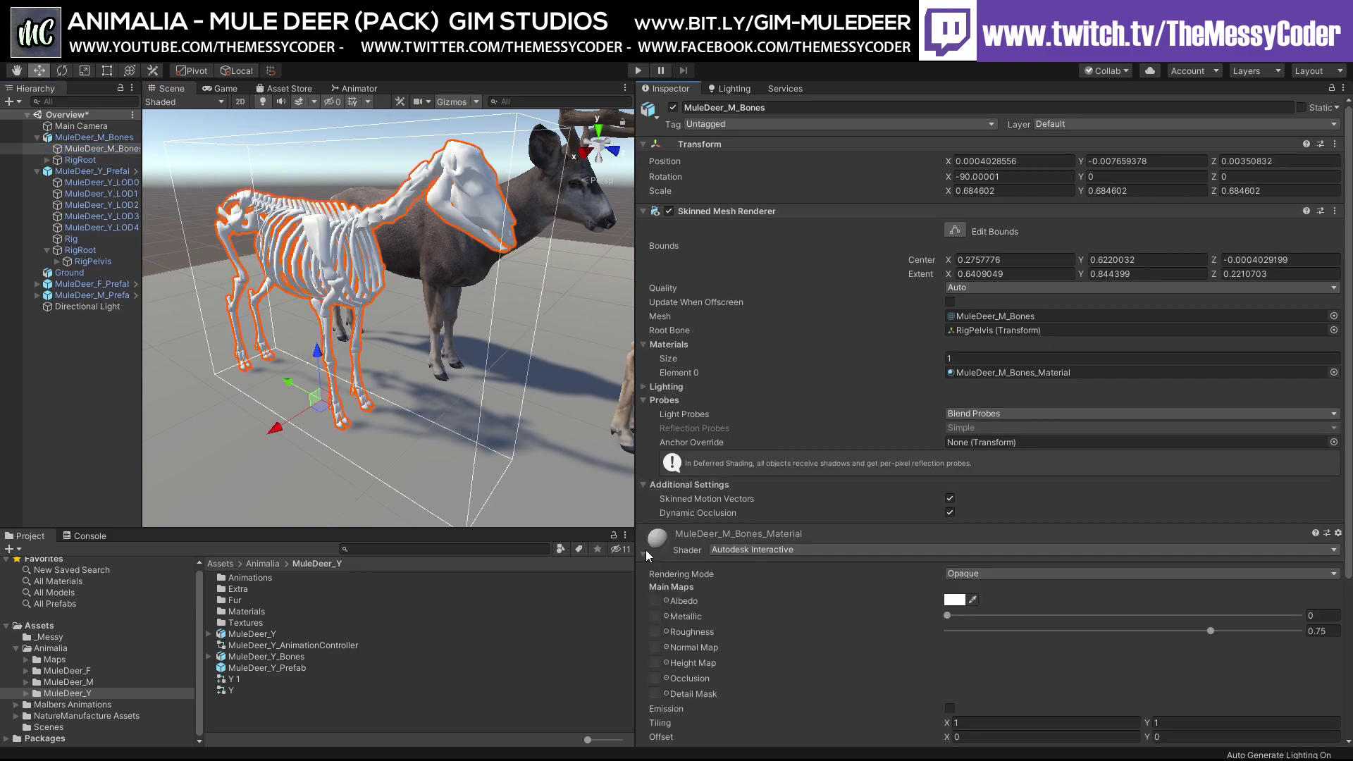
scroll(740, 505, "down", 5)
left_click(663, 387)
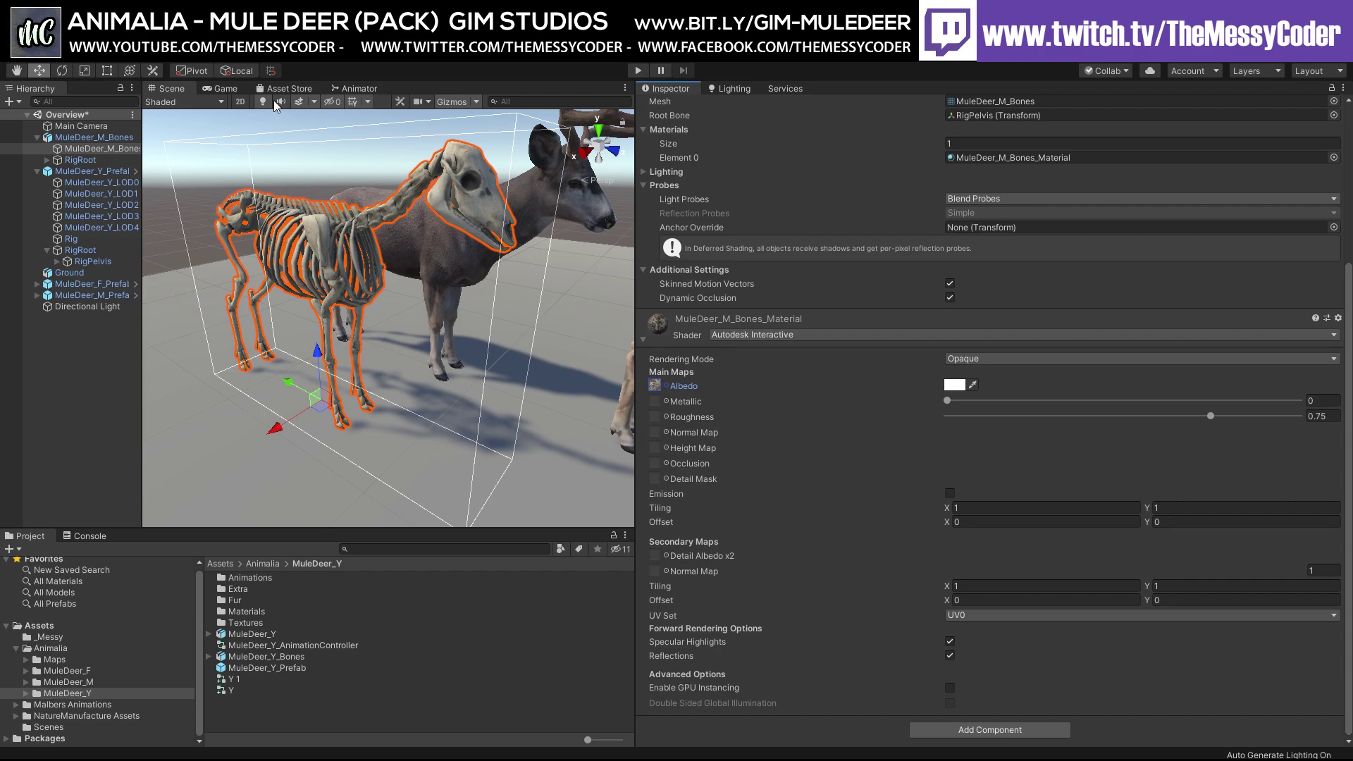
Step: Examine the textured male skeleton up close and from a distance beside the male deer
left_click(218, 137)
left_click_drag(219, 136, 308, 221, "alt")
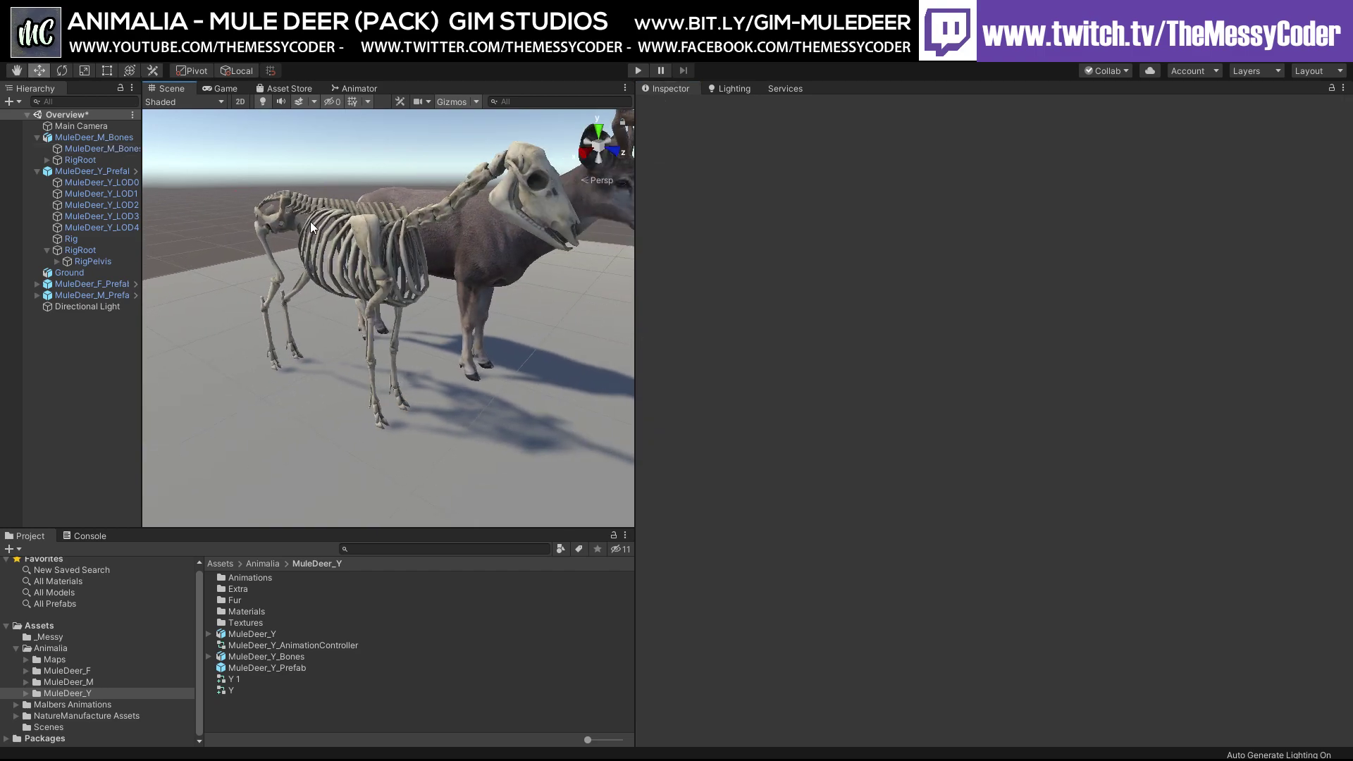
scroll(312, 222, "up", 3)
middle_click_drag(311, 221, 293, 244)
left_click_drag(293, 244, 294, 234, "alt")
left_click_drag(383, 245, 344, 241, "alt")
scroll(344, 241, "down", 5)
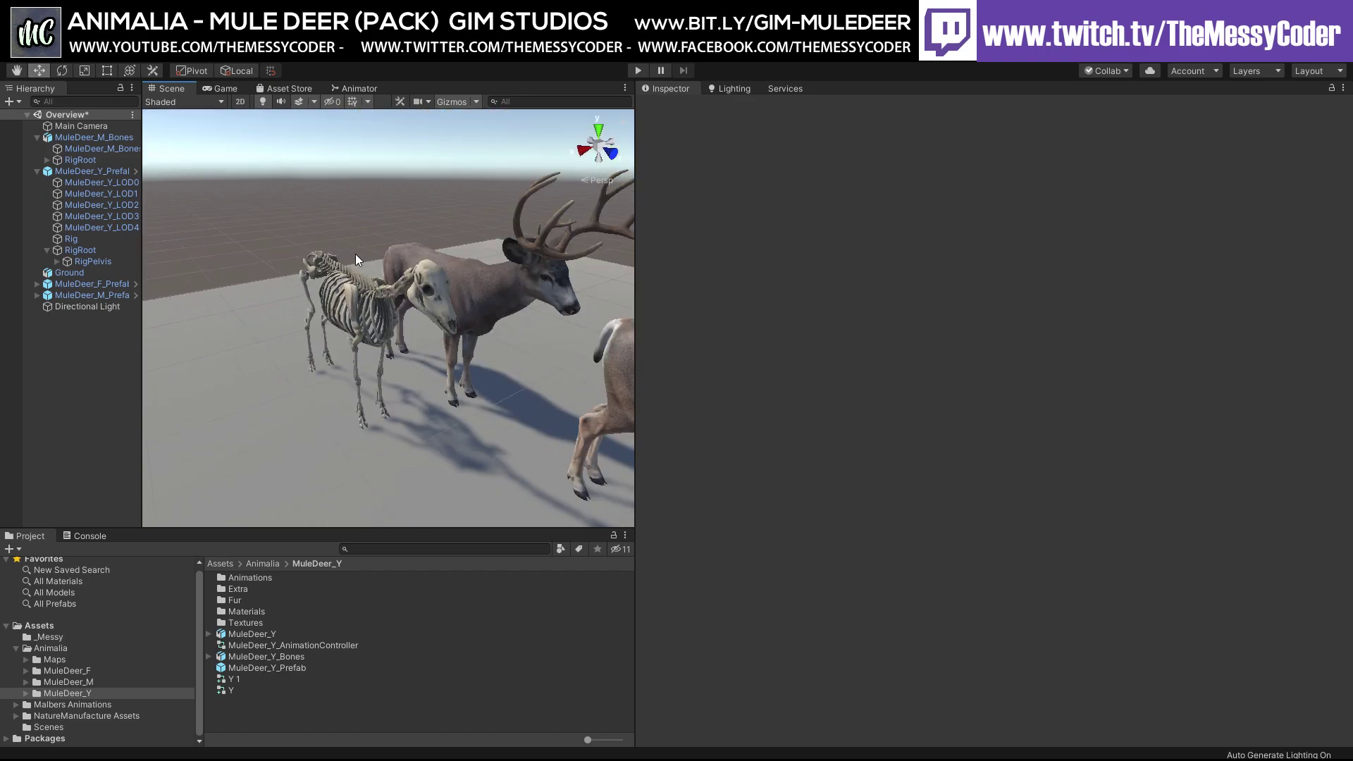
Step: Place the MuleDeer_Y_Bones model in the scene near the female deer, at about X 0.516, Y 0, Z 0
left_click_drag(267, 655, 219, 504)
left_click_drag(351, 410, 44, 399)
key("f")
left_click_drag(449, 455, 410, 520)
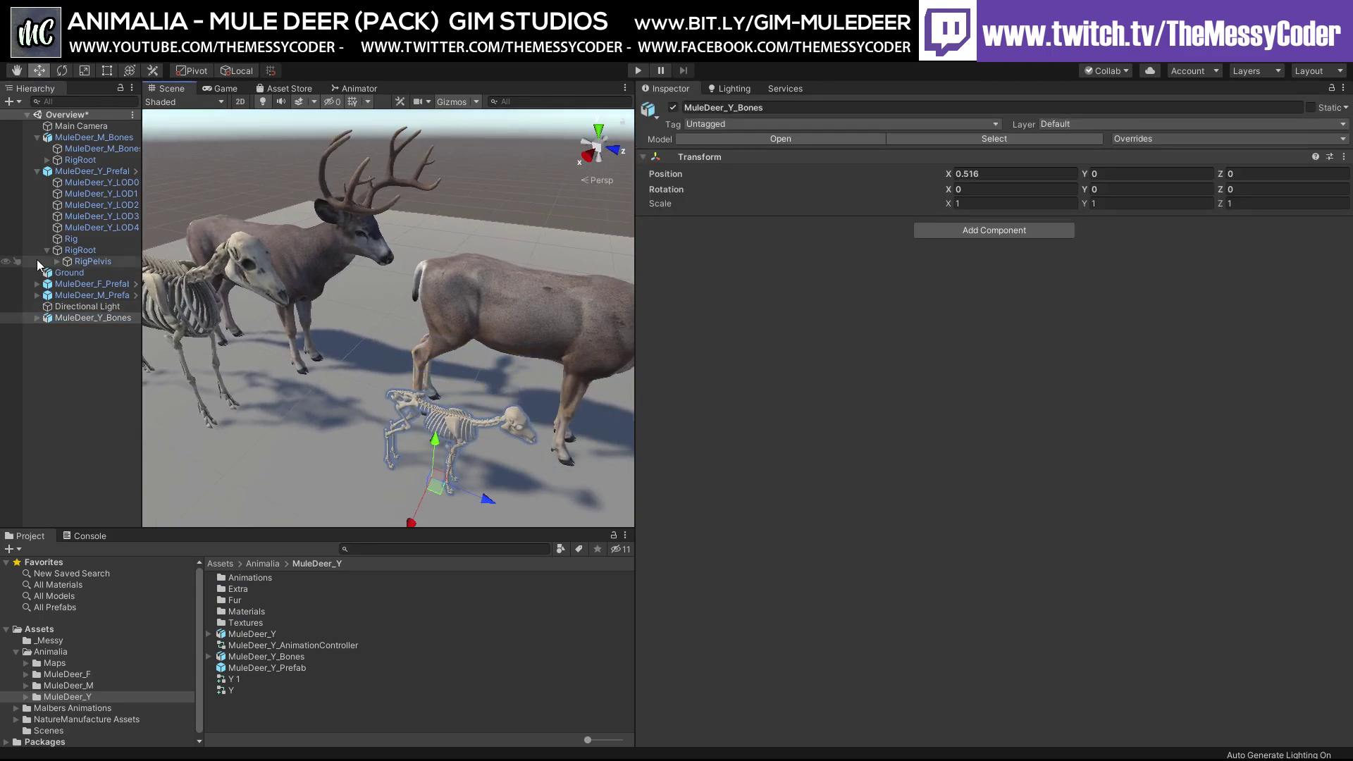
Step: Assign a bone texture to the Albedo map of MuleDeer_Y_Bones_Material on the fawn skeleton's mesh
left_click(37, 318)
left_click(79, 329)
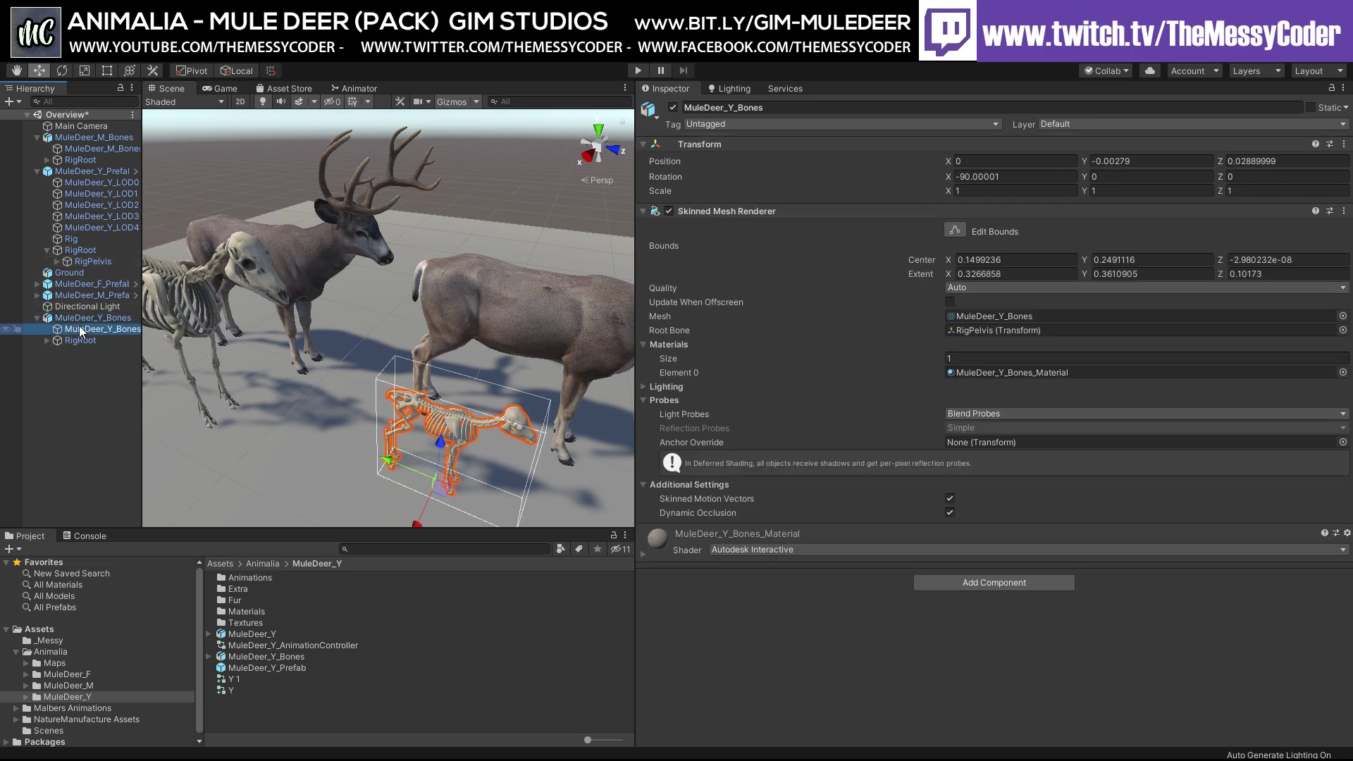
left_click(642, 555)
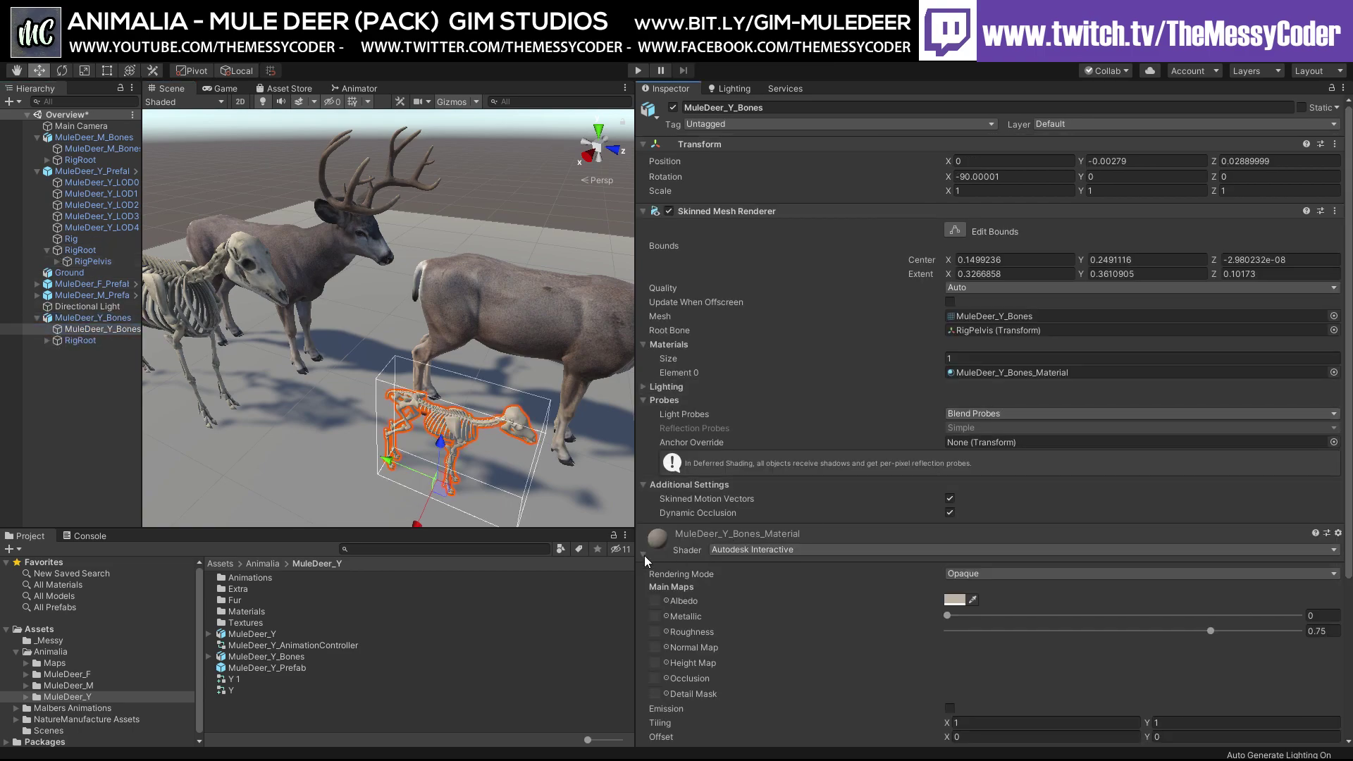
left_click(654, 600)
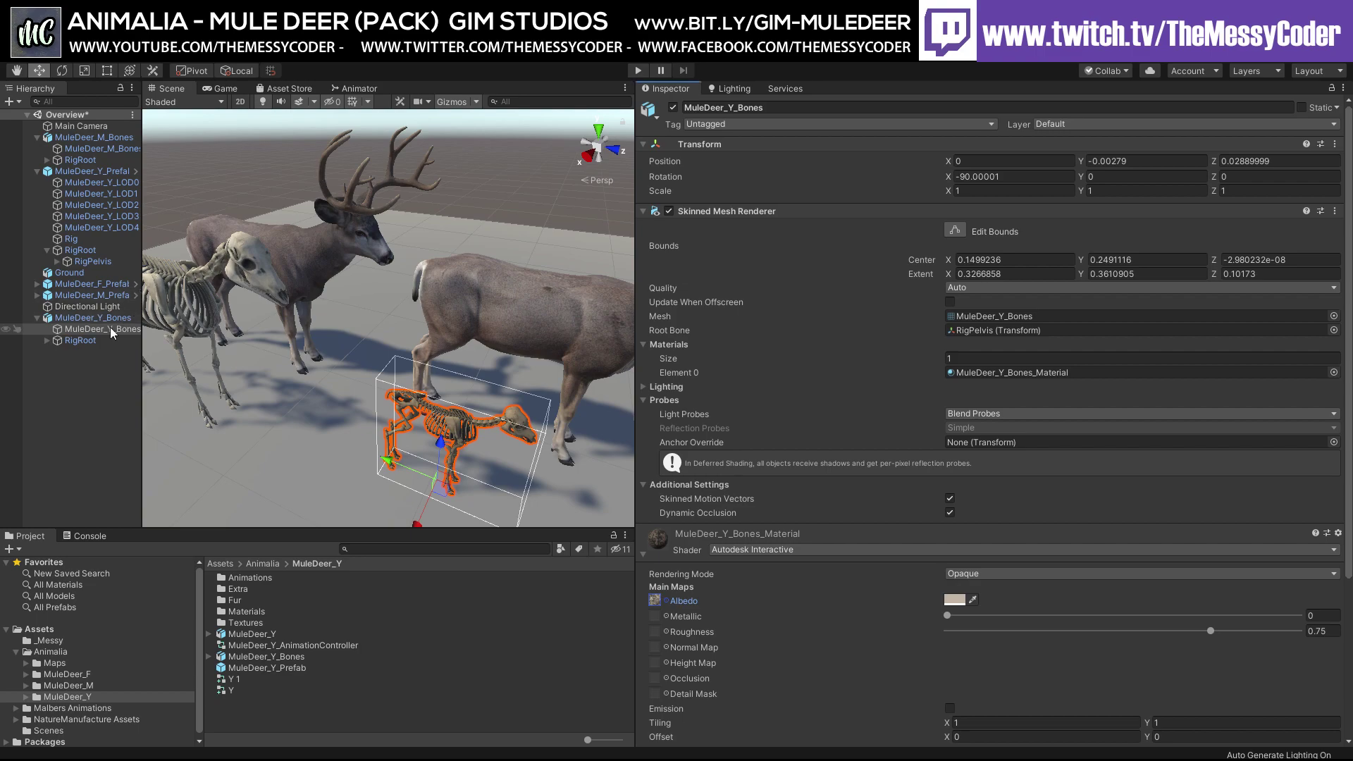
Step: Examine the textured fawn skeleton up close and next to the adult deer
left_click(444, 391)
scroll(444, 390, "up", 5)
middle_click_drag(407, 344, 358, 307)
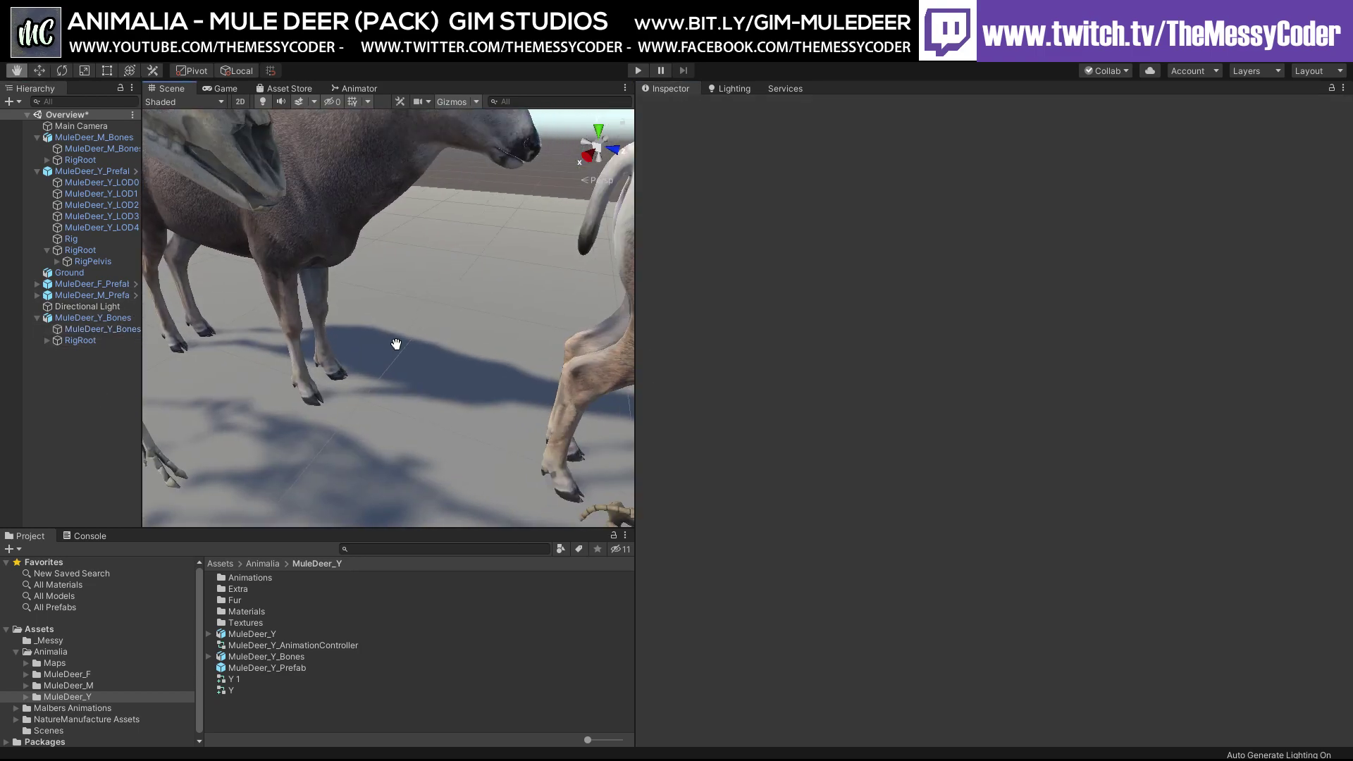
scroll(358, 307, "up", 8)
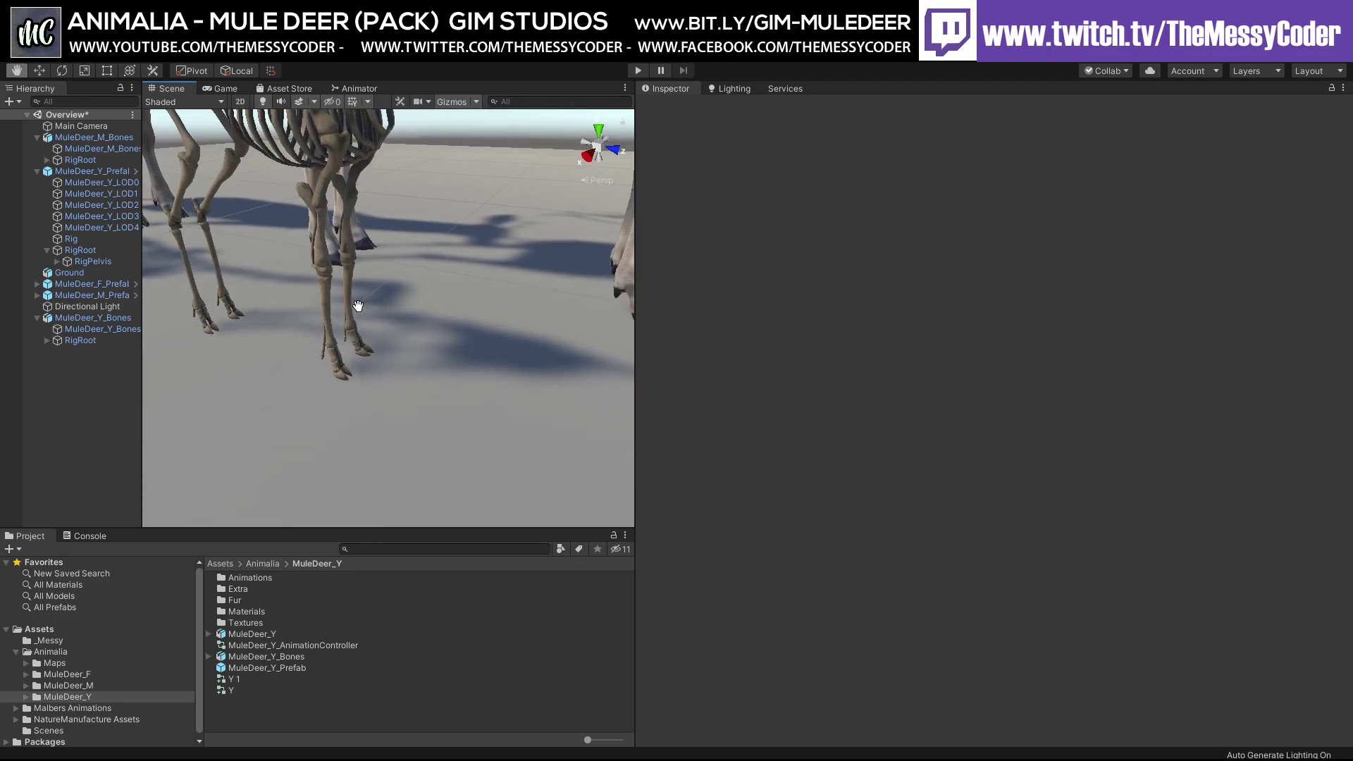
scroll(344, 310, "down", 8)
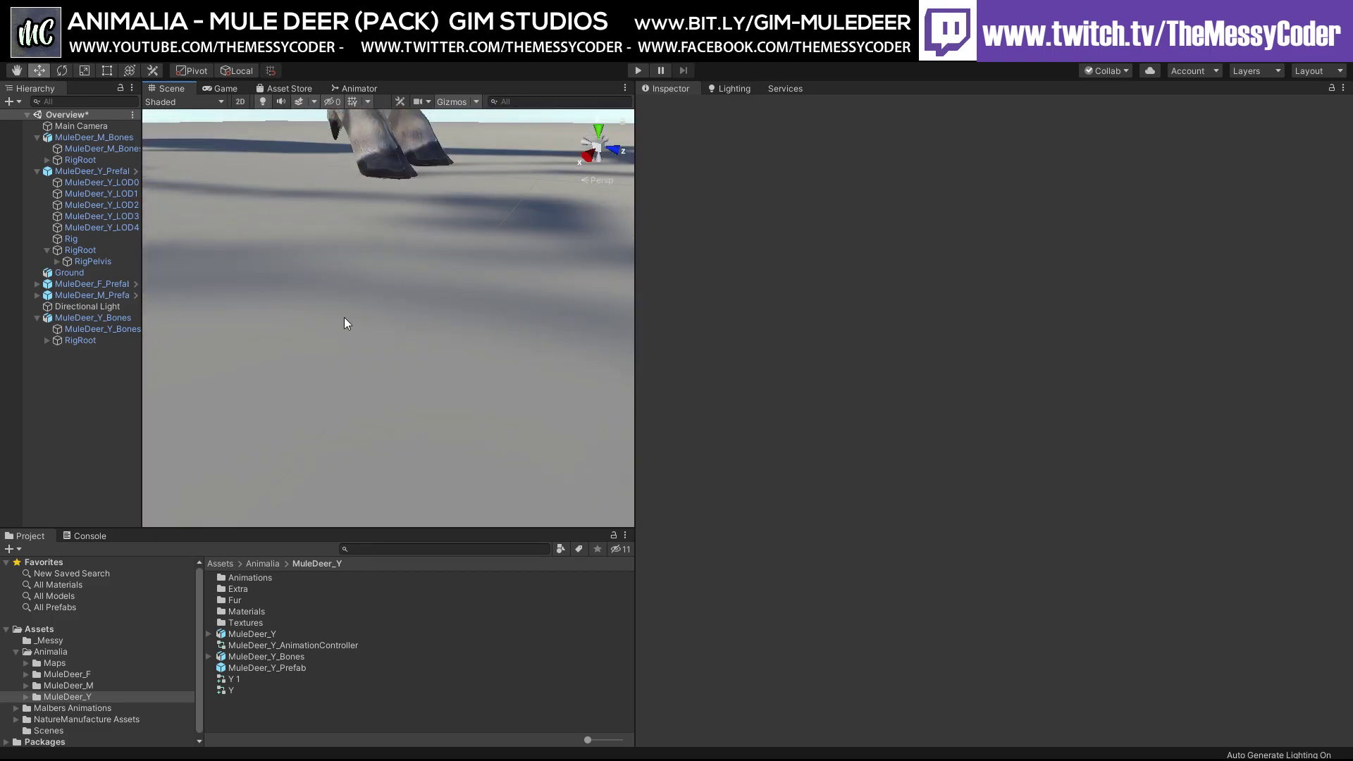
mouse_move(345, 314)
right_mouse_down()
mouse_move(370, 299)
mouse_move(387, 189)
mouse_move(351, 335)
right_mouse_up()
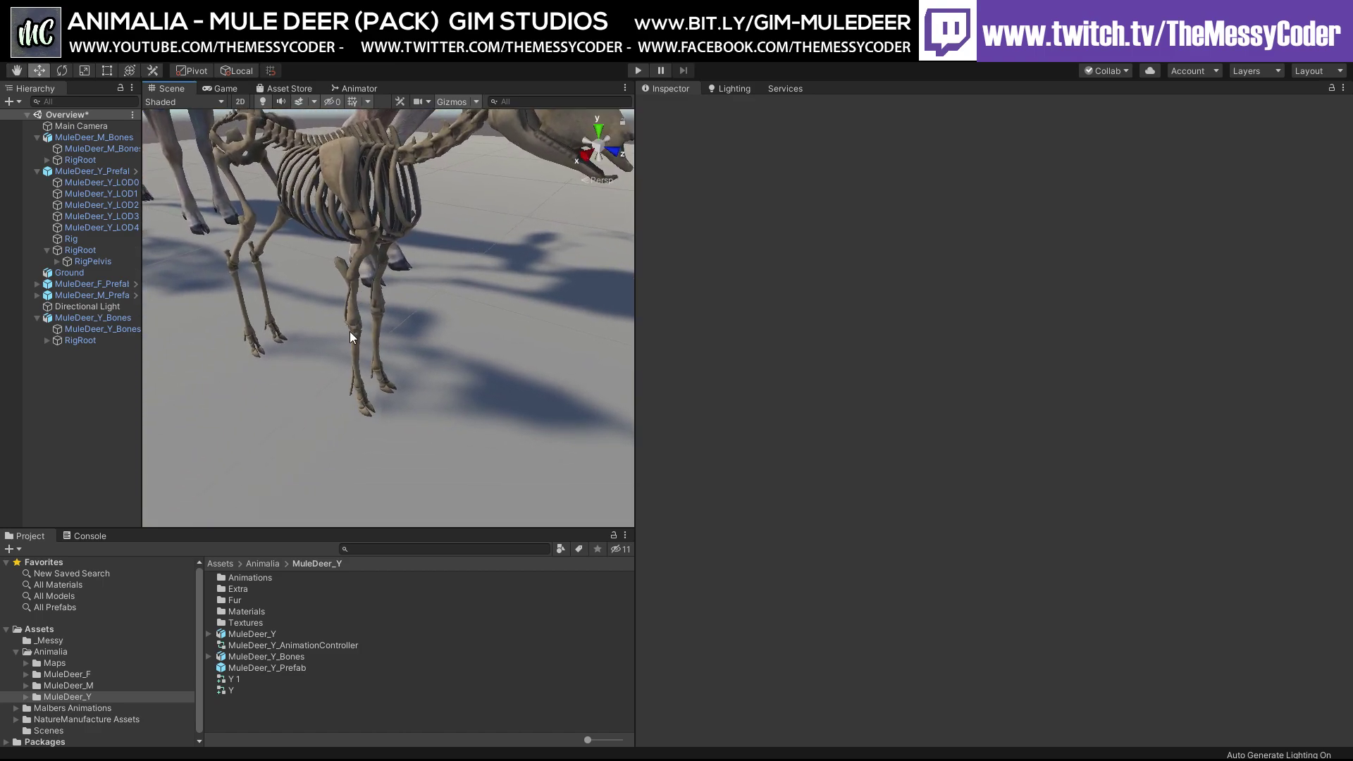
scroll(374, 328, "down", 5)
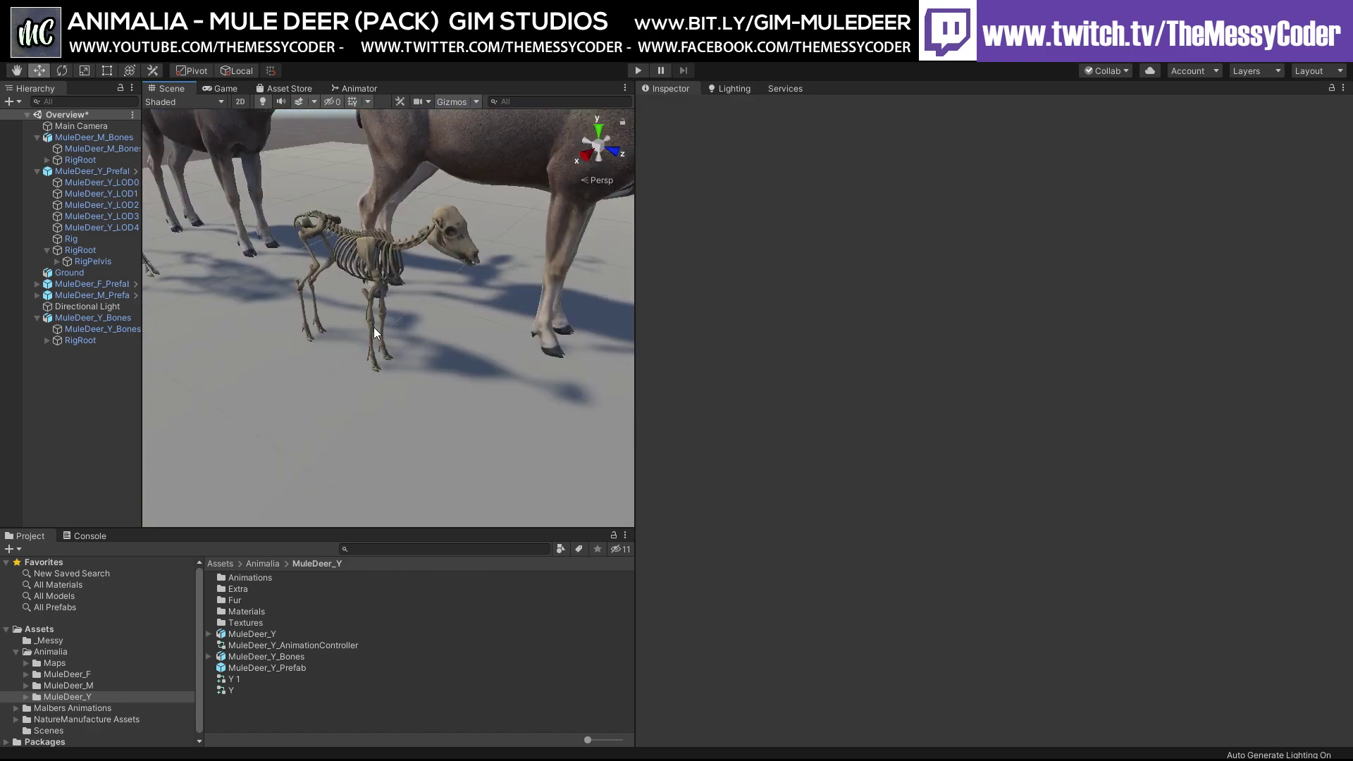
Step: Add an Animator component to the MuleDeer_Y_Bones skeleton
left_click(362, 278)
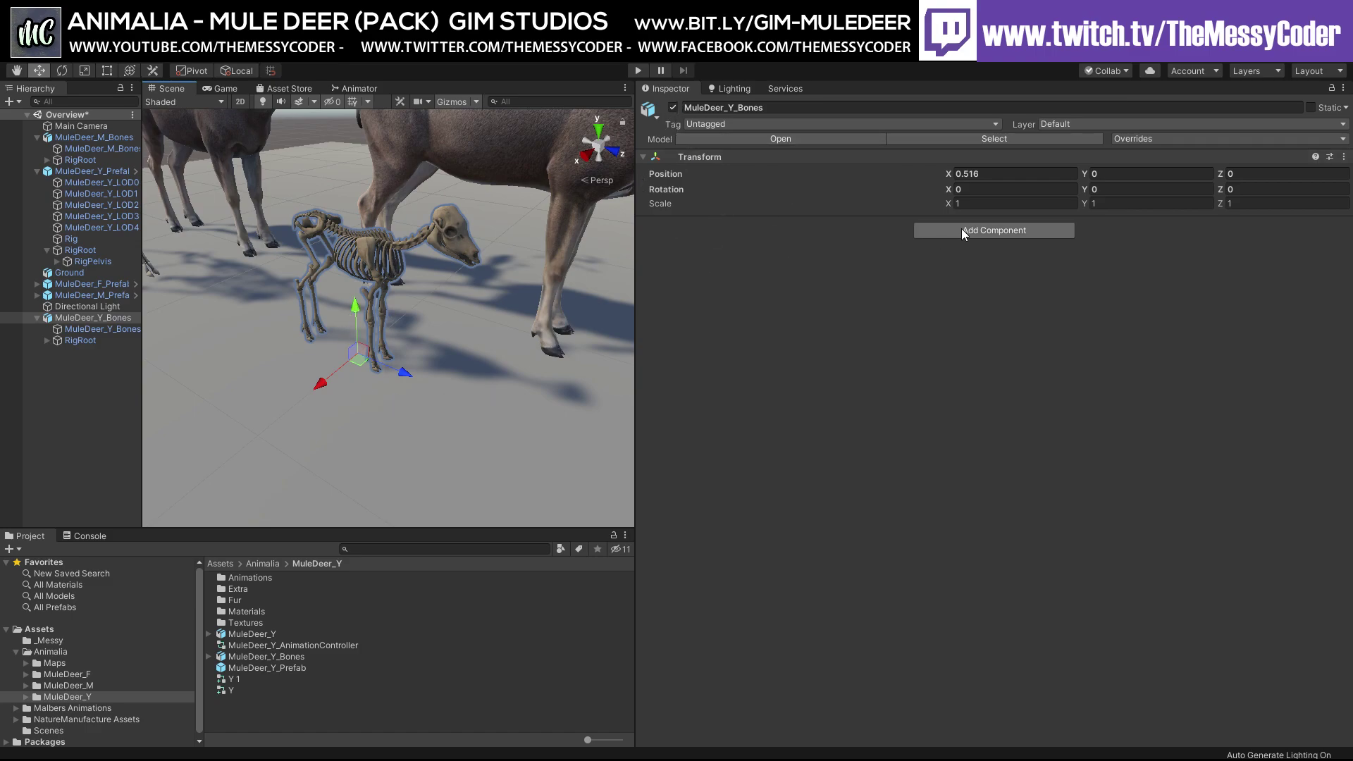
left_click(1020, 231)
type("anima")
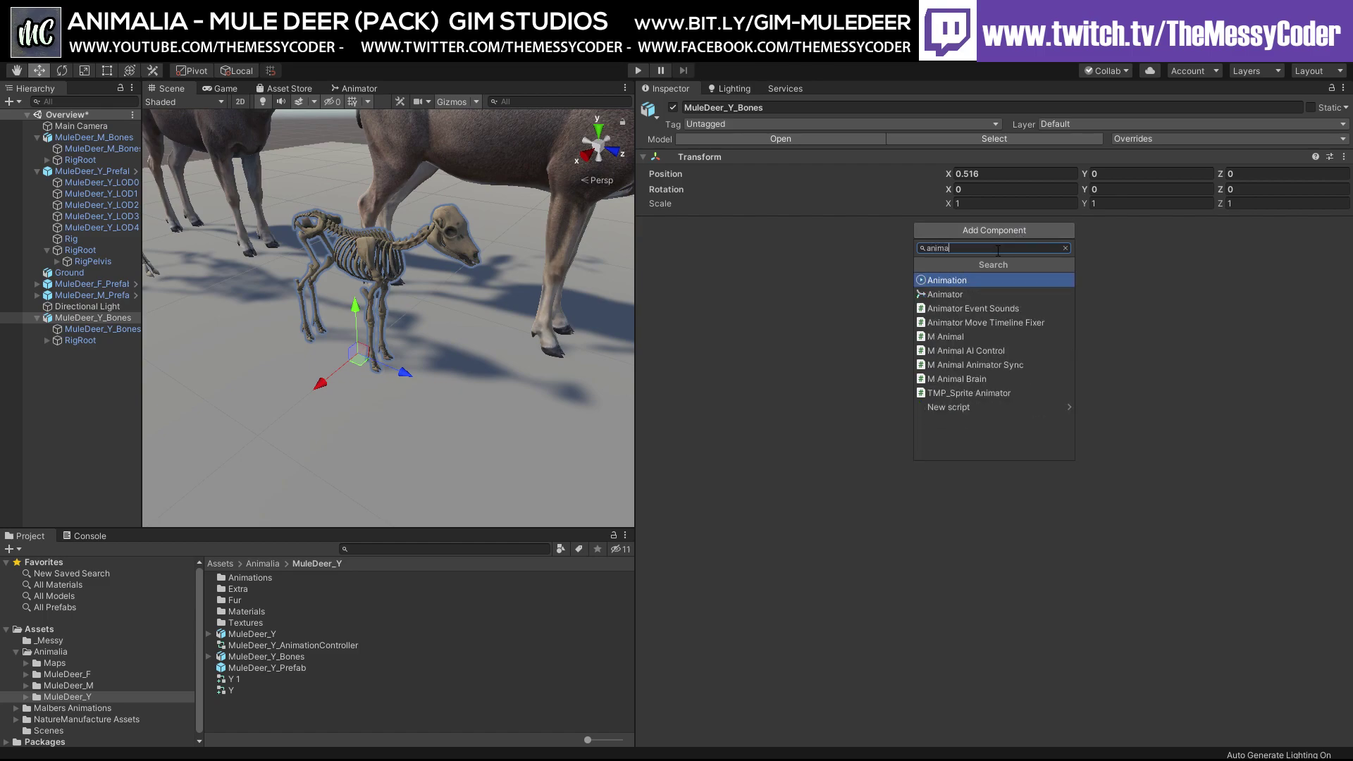
left_click(974, 291)
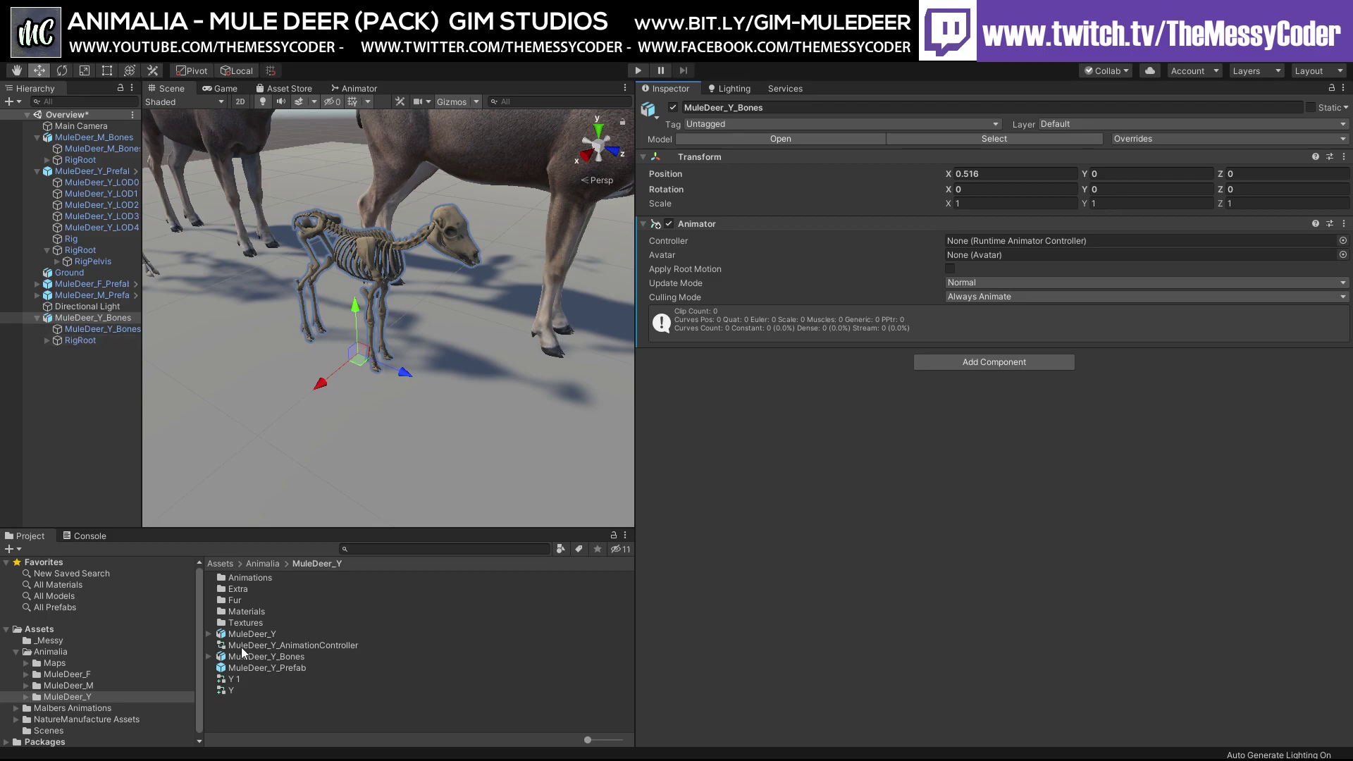
Step: Set the fawn skeleton's Animator to the MuleDeer_YAvatar avatar and the MuleDeer_Y_AnimationController controller
left_click(209, 657)
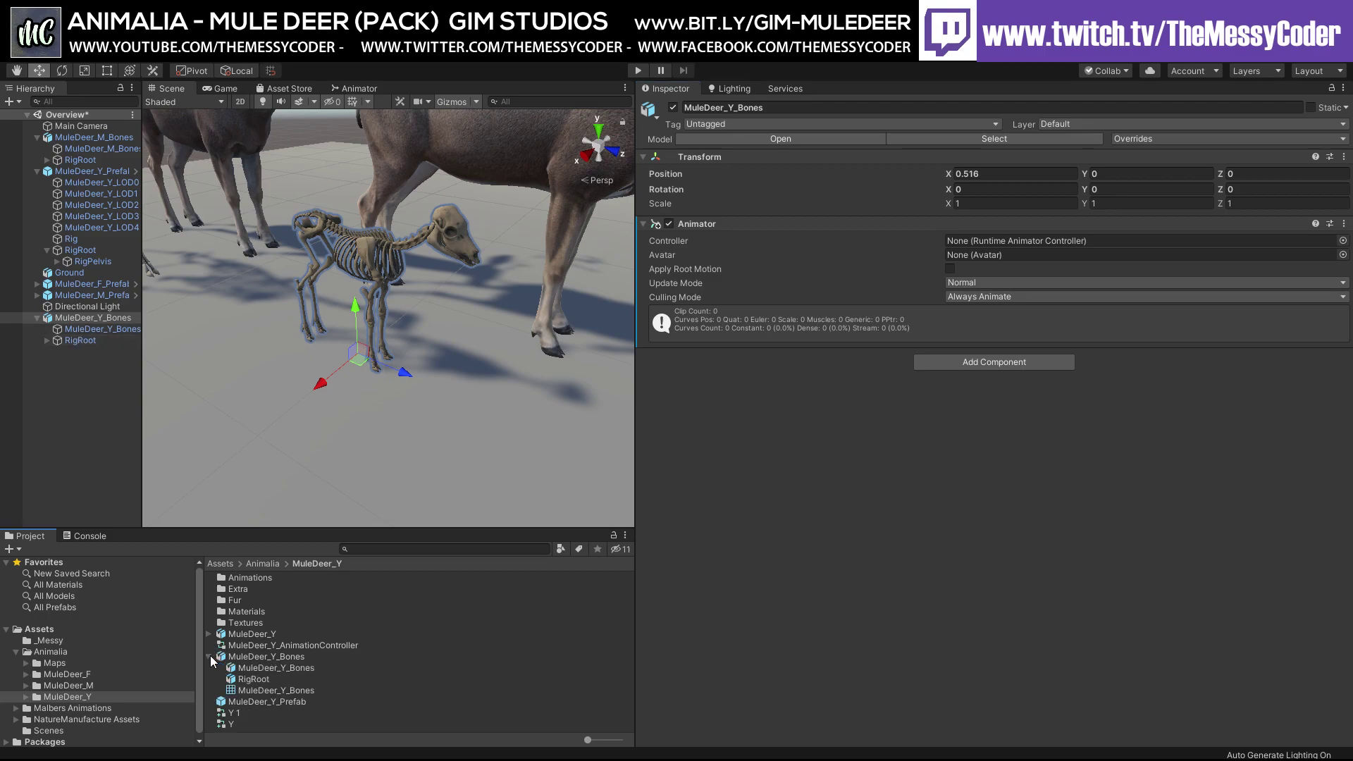
left_click_drag(241, 690, 996, 253)
left_click(210, 633)
scroll(292, 657, "down", 3)
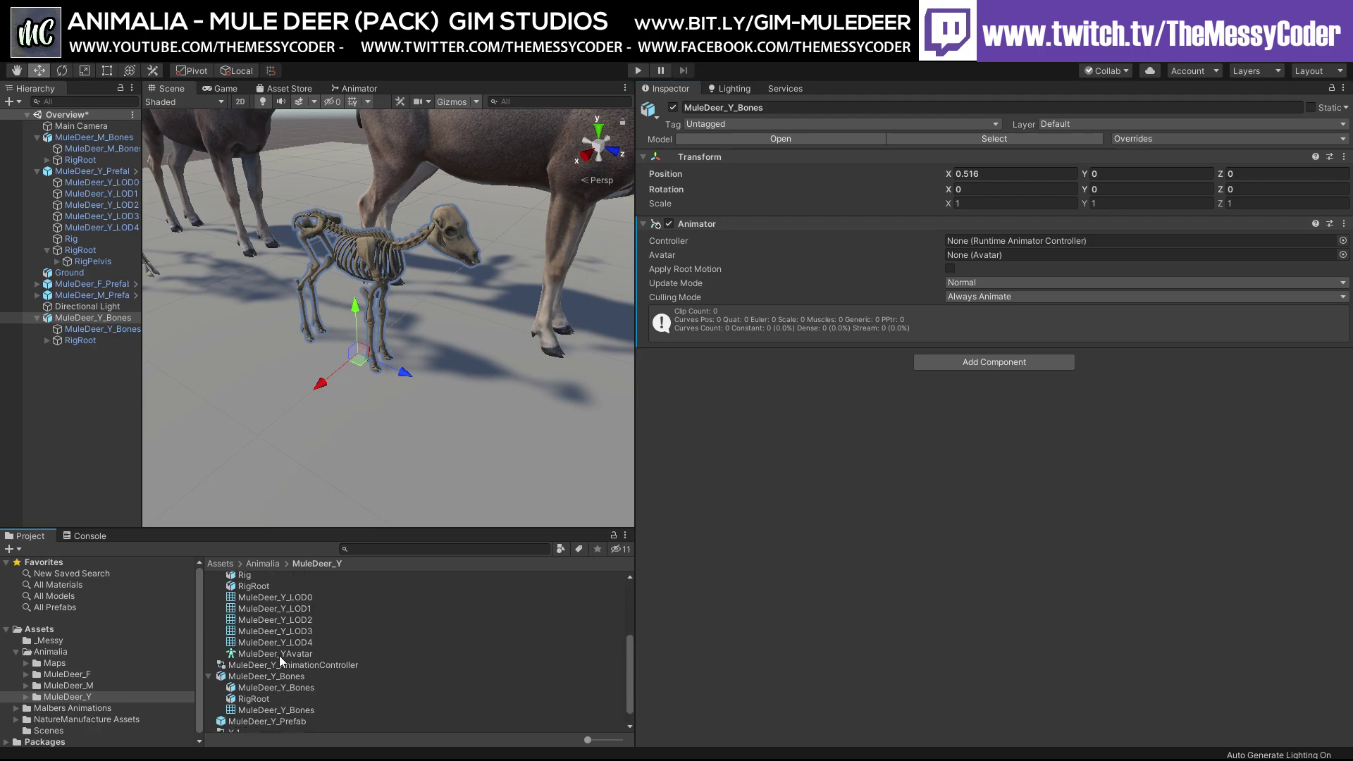
scroll(280, 654, "down", 1)
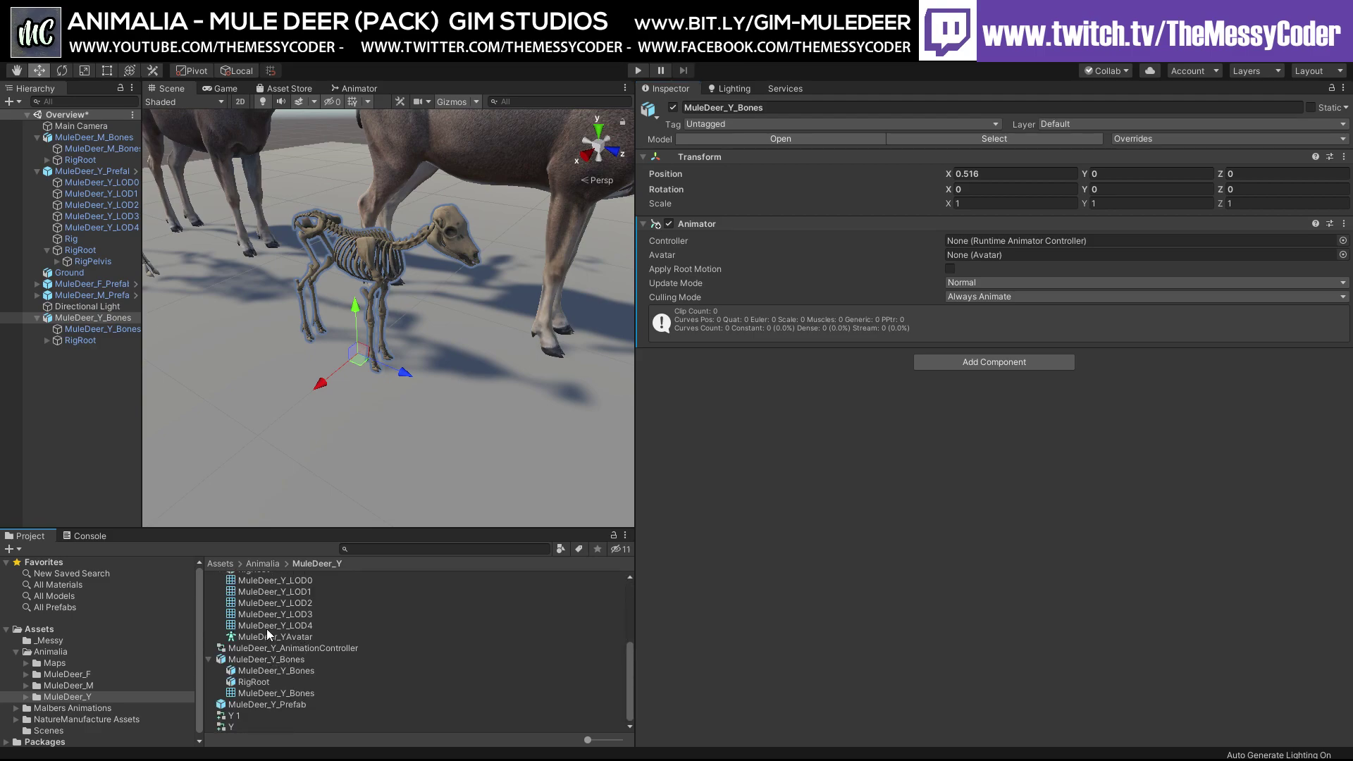
left_click_drag(270, 637, 991, 255)
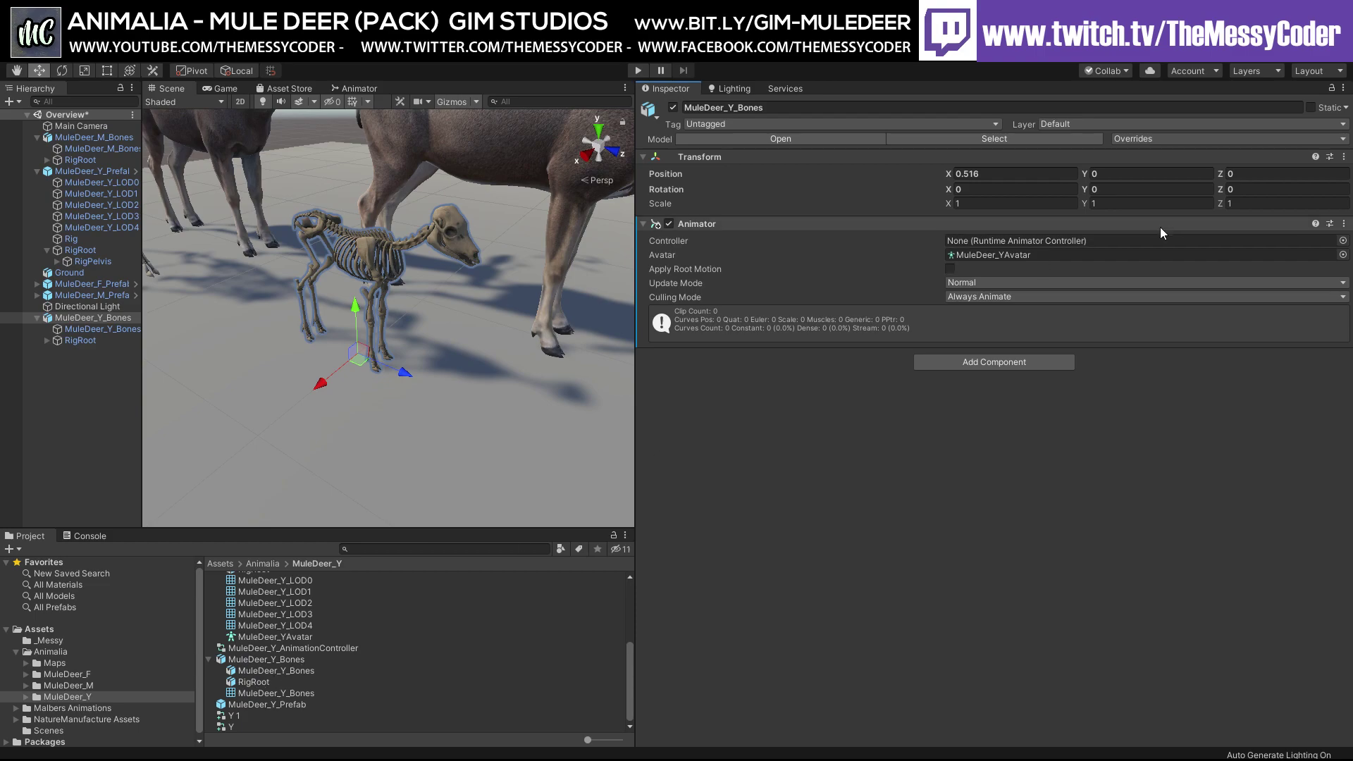
left_click_drag(275, 647, 1056, 240)
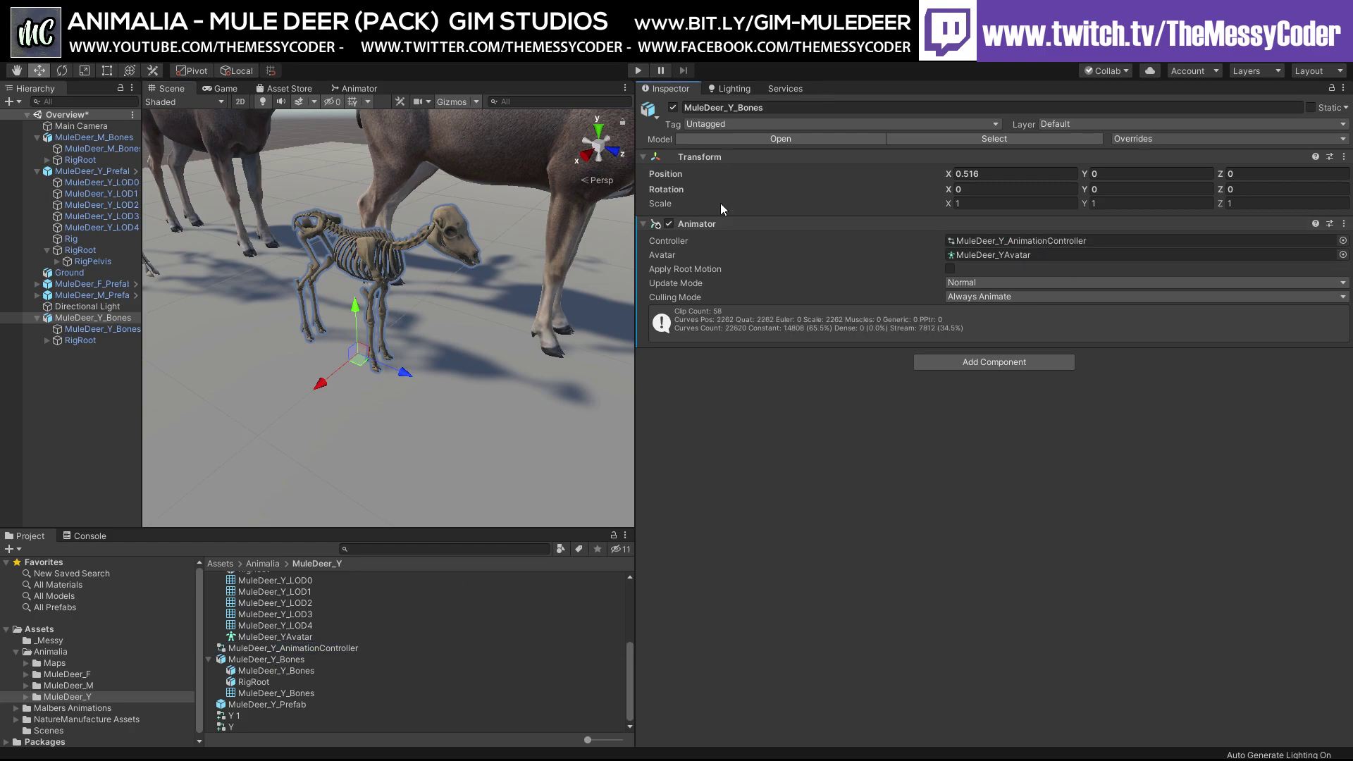
Step: Play the scene to watch the fawn skeleton's animations, and exit play mode
left_click(639, 71)
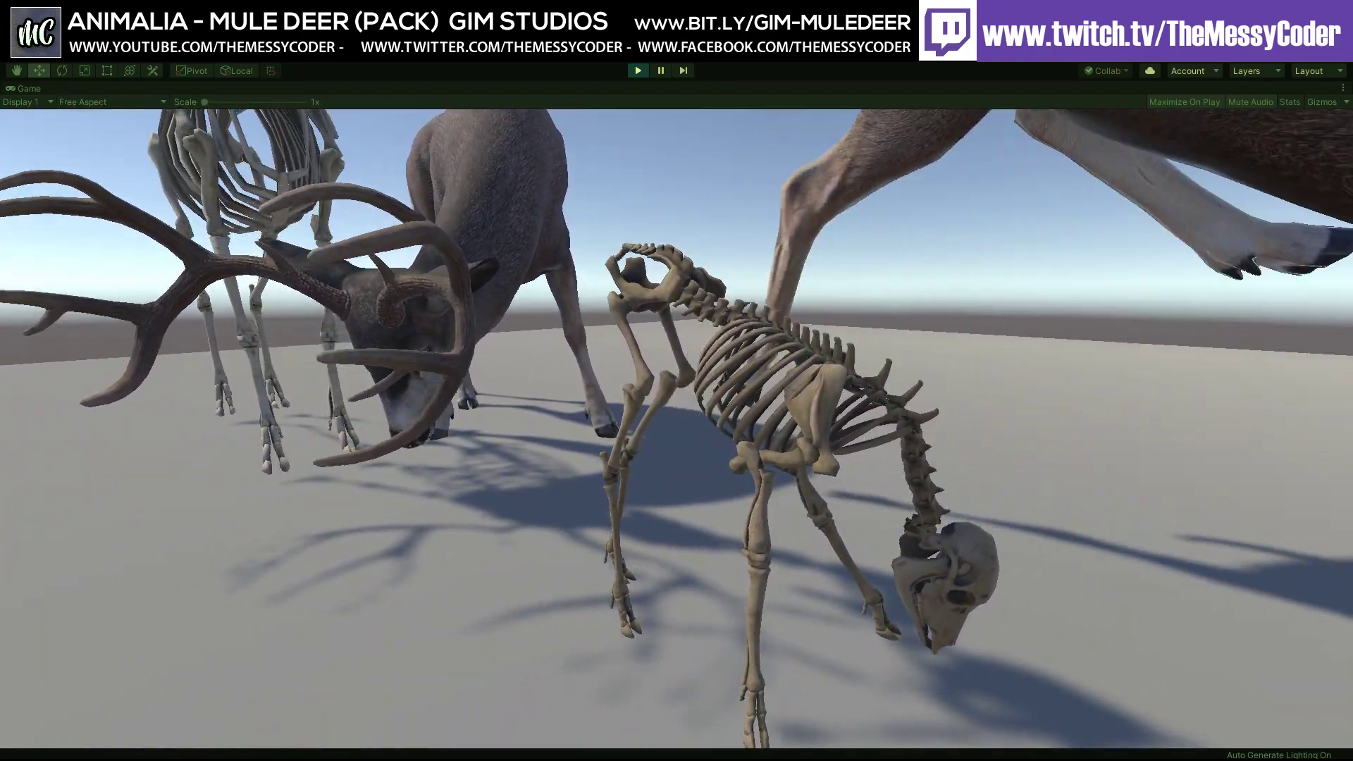
key("ctrl+p")
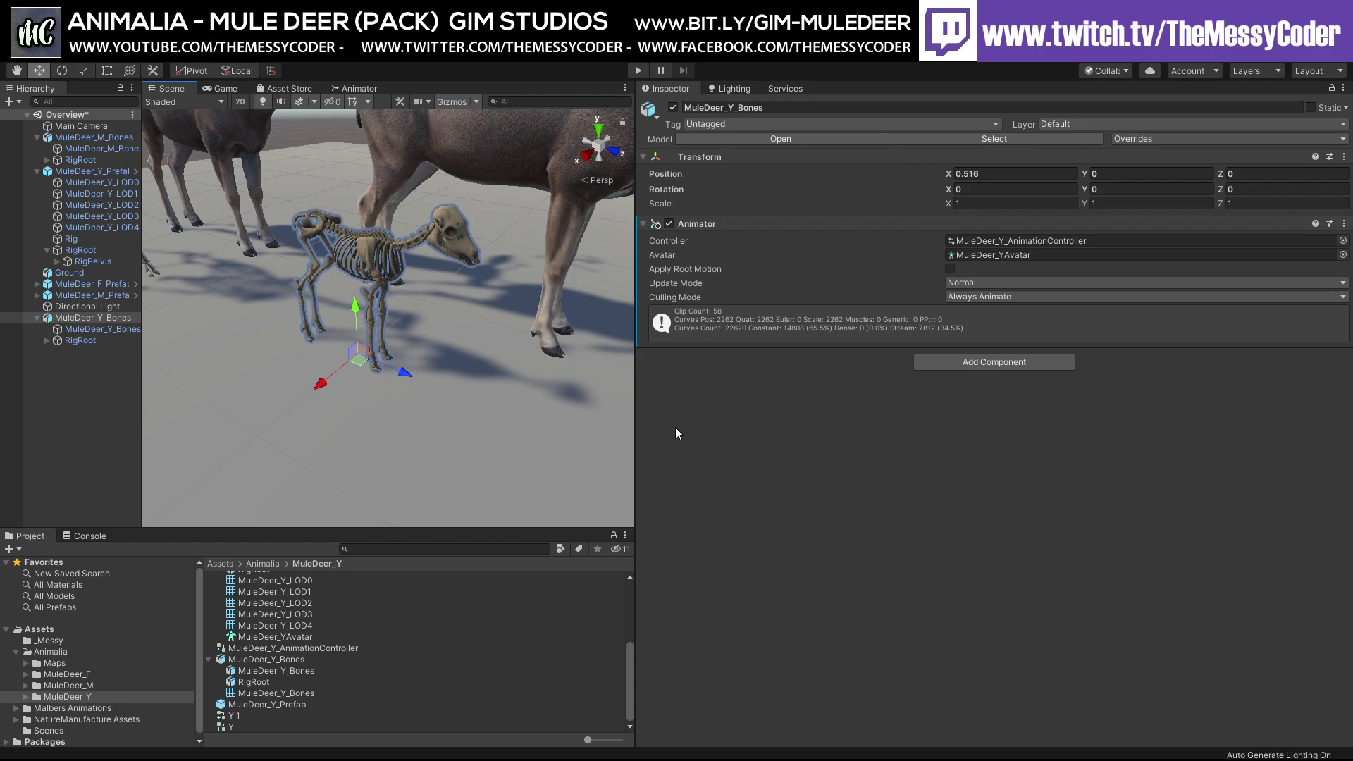
Step: Examine the fawn skeleton from several angles alongside the adult deer and the male skeleton
scroll(442, 428, "up", 5)
middle_click_drag(448, 409, 455, 379)
scroll(455, 375, "down", 5)
right_click_drag(456, 375, 403, 377)
middle_click_drag(458, 389, 423, 378)
scroll(423, 381, "up", 3)
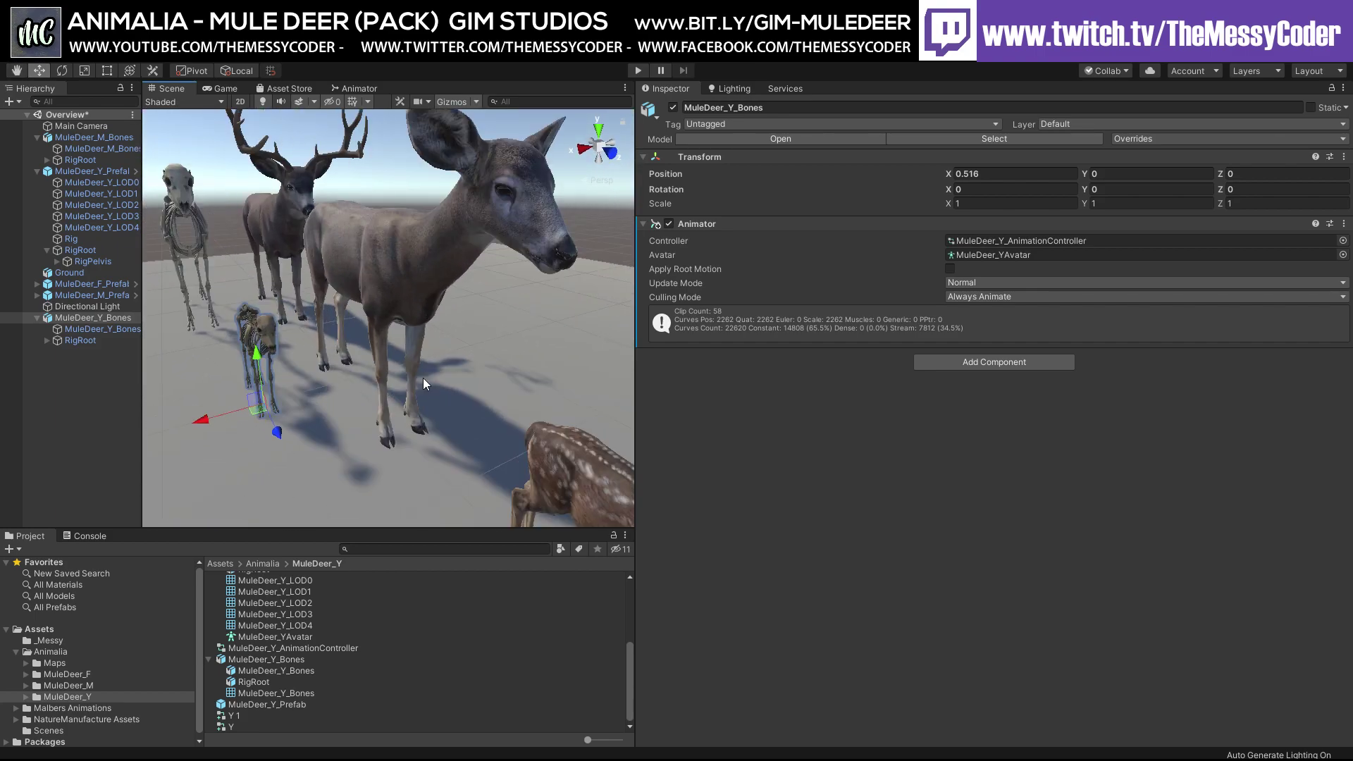
Step: Select the MuleDeer_M_Bones skeleton, widen the Scene view and examine the skeleton beside the male deer
left_click(191, 206)
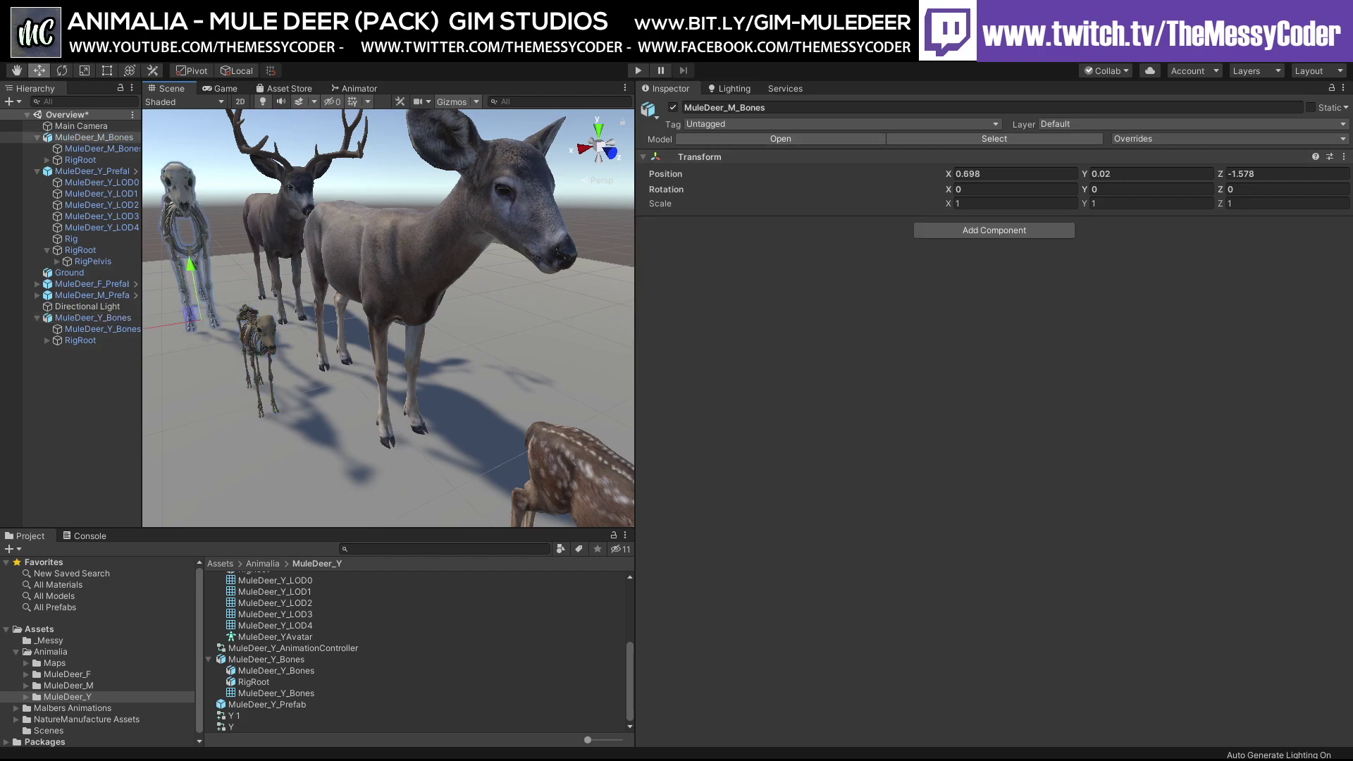
left_click_drag(634, 498, 1082, 498)
middle_click_drag(522, 358, 594, 384)
scroll(591, 336, "up", 5)
mouse_move(590, 337)
middle_mouse_down()
mouse_move(607, 324)
mouse_move(600, 336)
middle_mouse_up()
right_click_drag(600, 336, 446, 531)
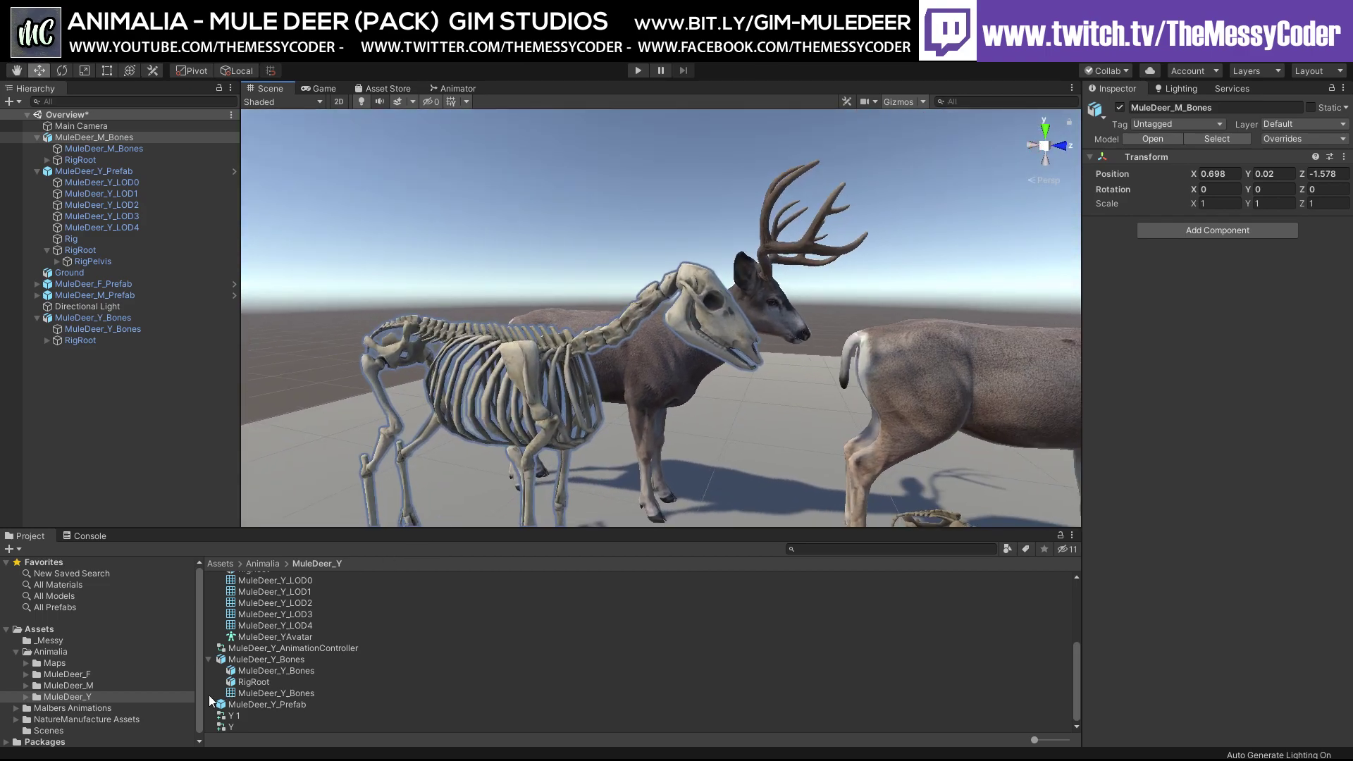
Step: Add a second MuleDeer_M_Bones model to the scene and move it along X to about 0.977, clear of the female deer
left_click(64, 683)
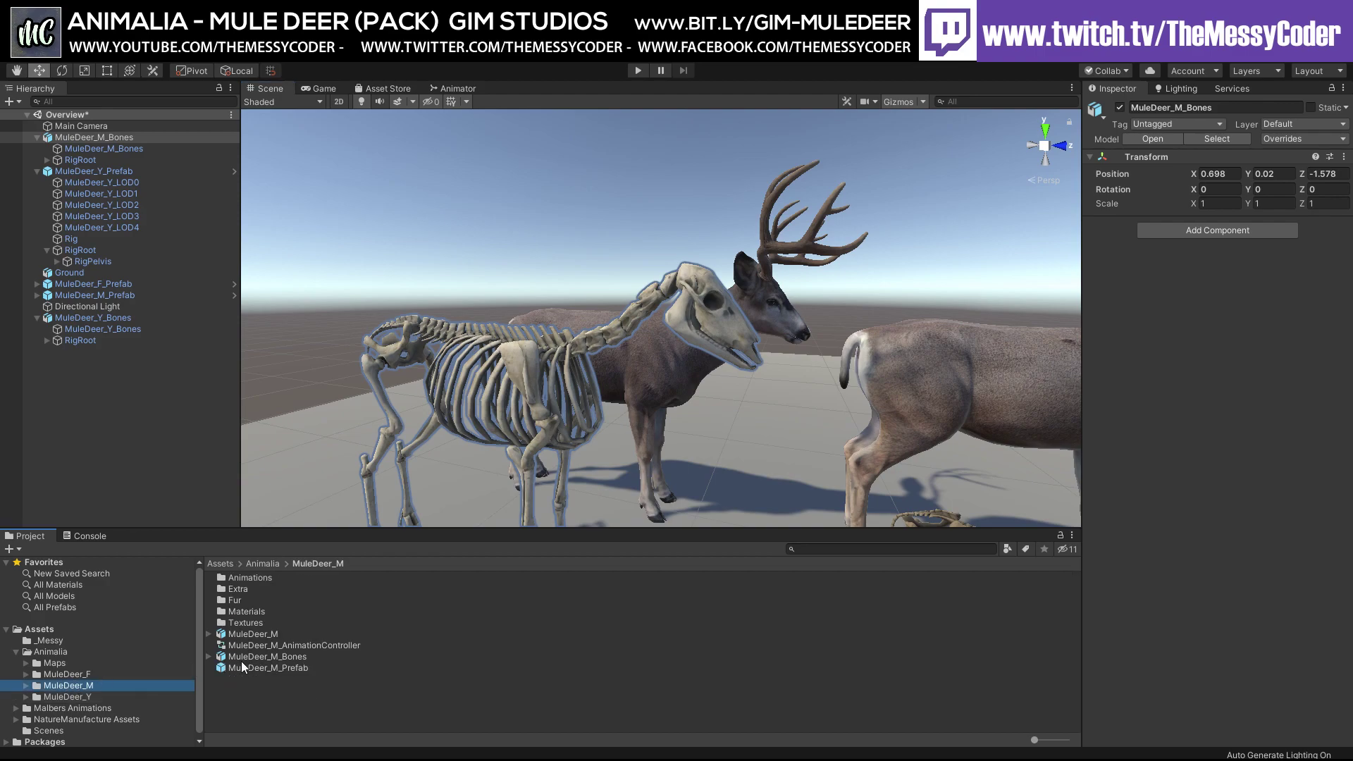
left_click_drag(97, 458, 183, 457)
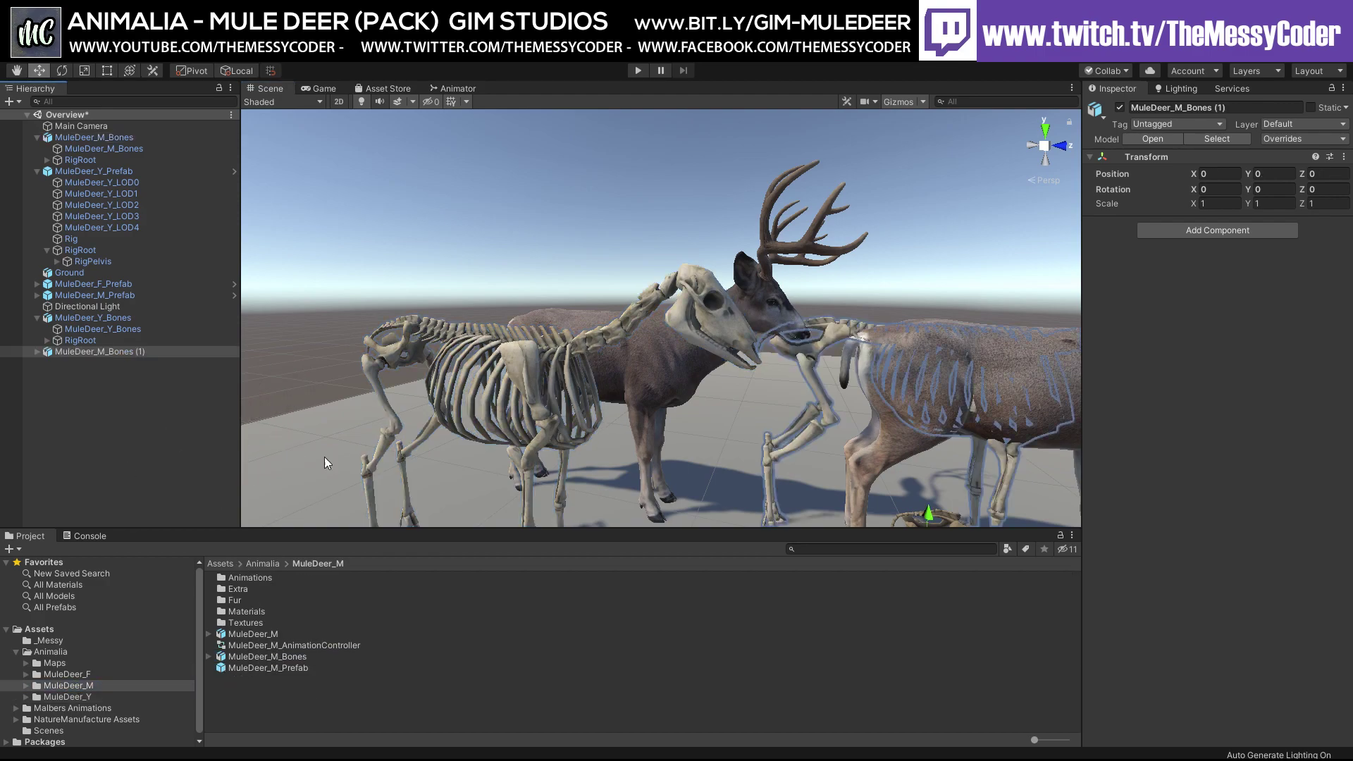
right_click_drag(776, 395, 834, 395)
left_click_drag(817, 386, 871, 518)
right_click_drag(817, 352, 811, 275)
middle_click_drag(846, 282, 568, 265)
scroll(585, 281, "down", 8)
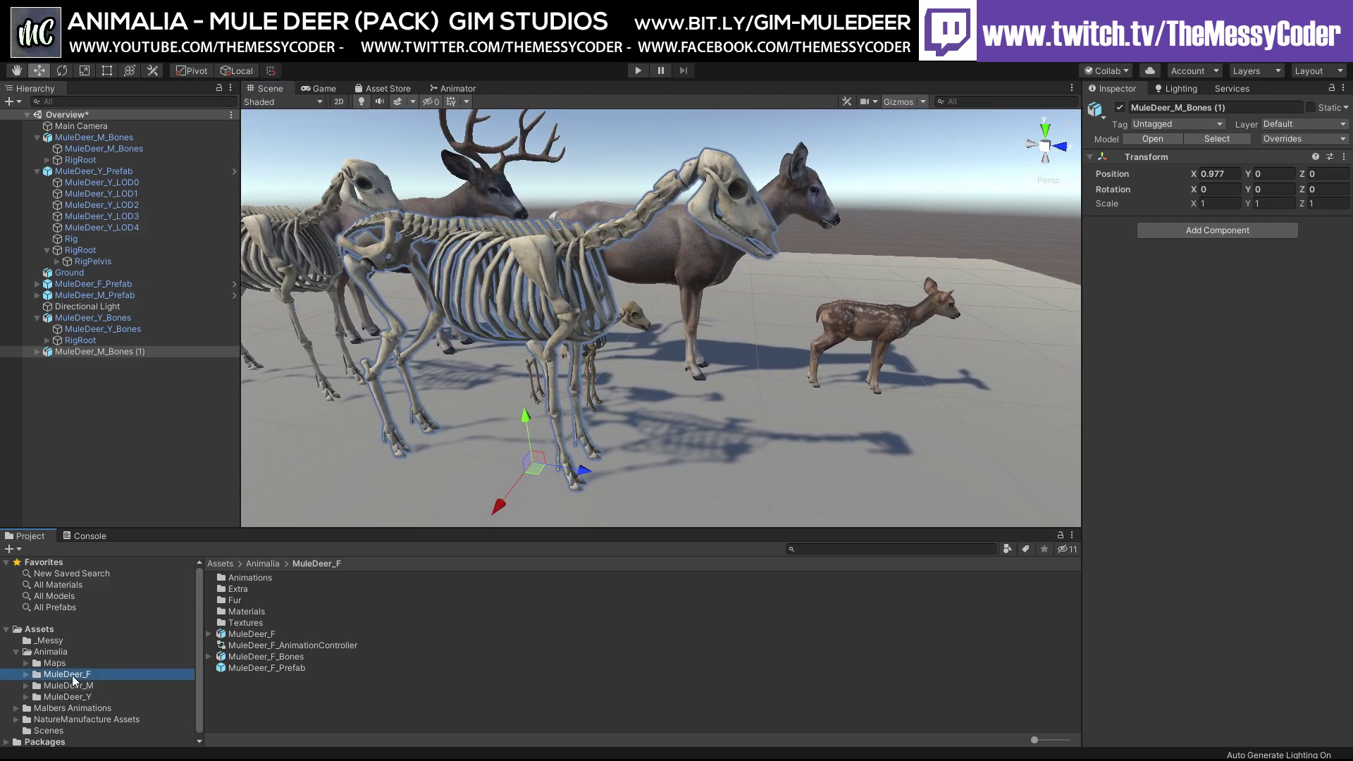
Step: Add the MuleDeer_F_Bones model to the scene and move it along X to about 1.407, beside the second male skeleton
left_click(285, 658)
left_click_drag(84, 453, 97, 443)
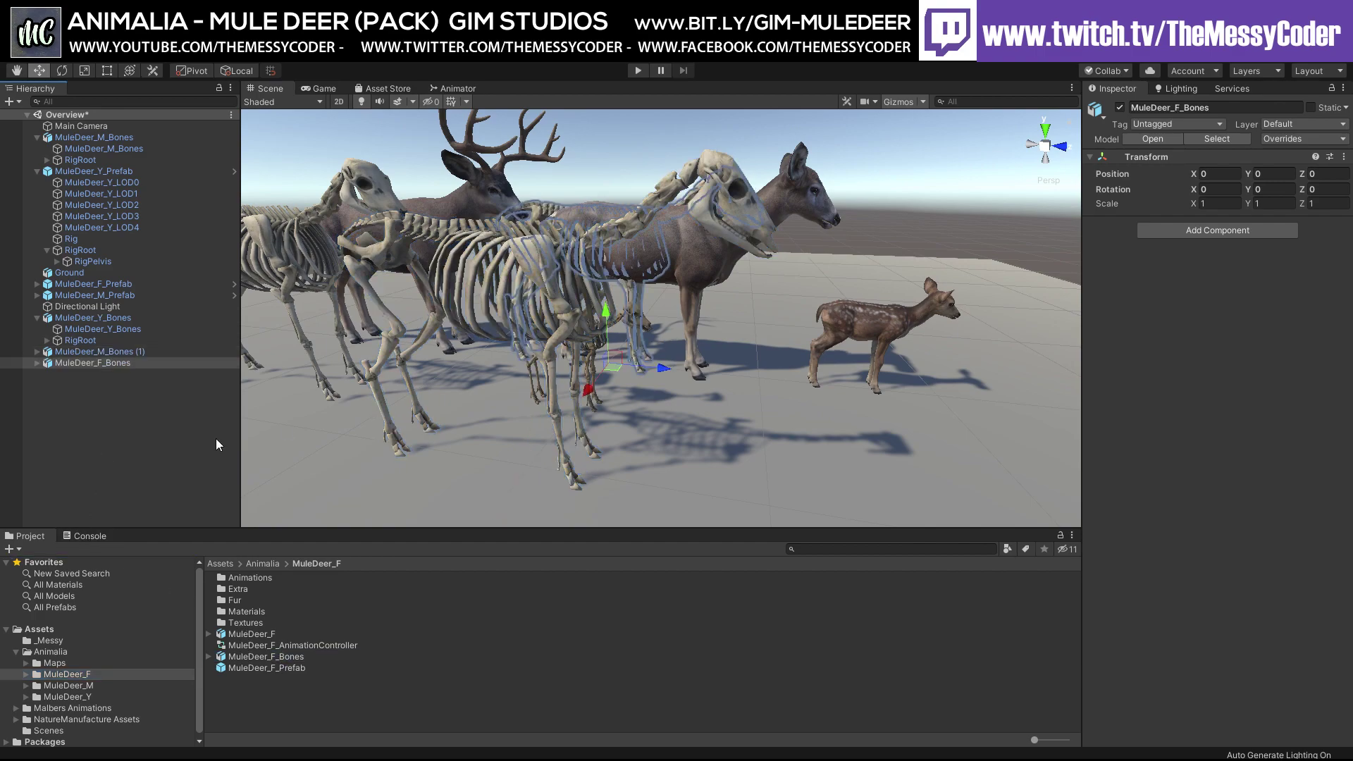
left_click_drag(583, 402, 512, 282)
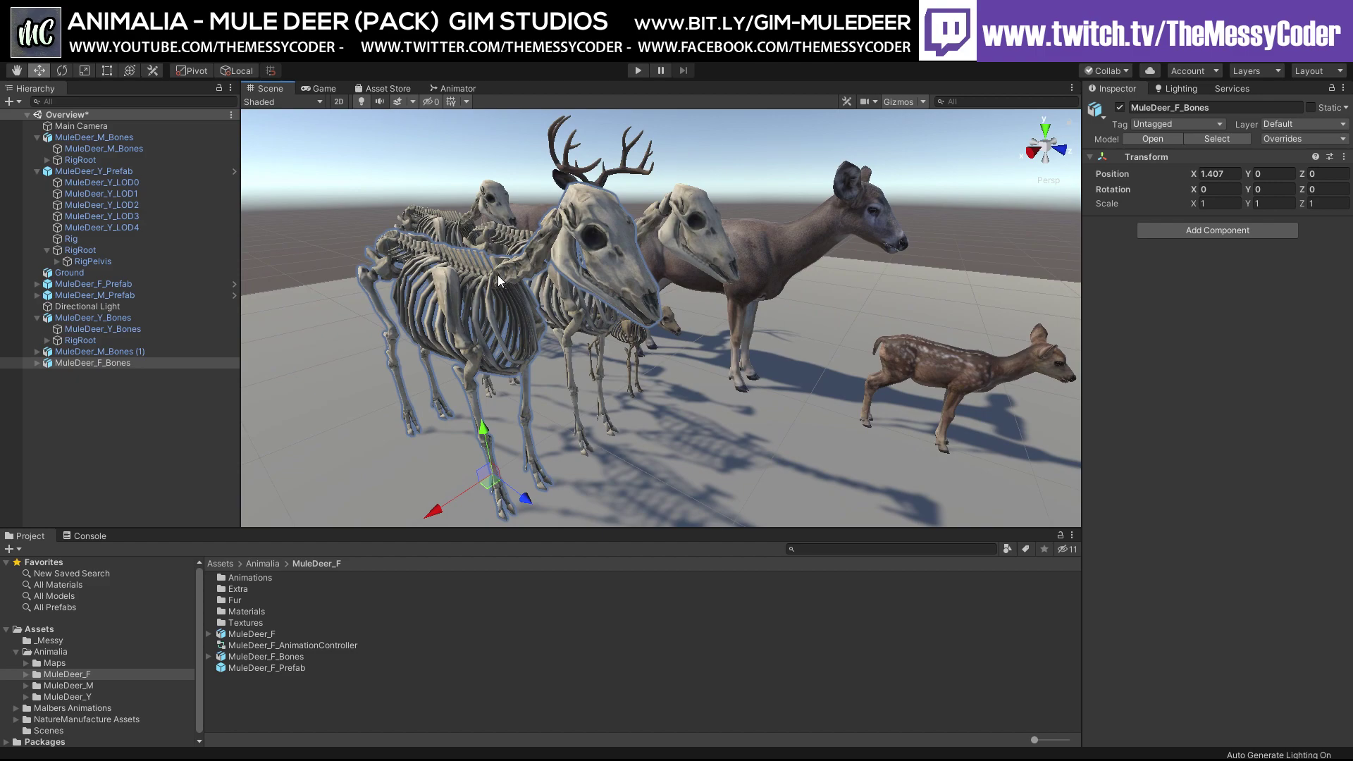
left_click_drag(499, 280, 571, 322, "alt")
middle_click_drag(571, 322, 593, 350)
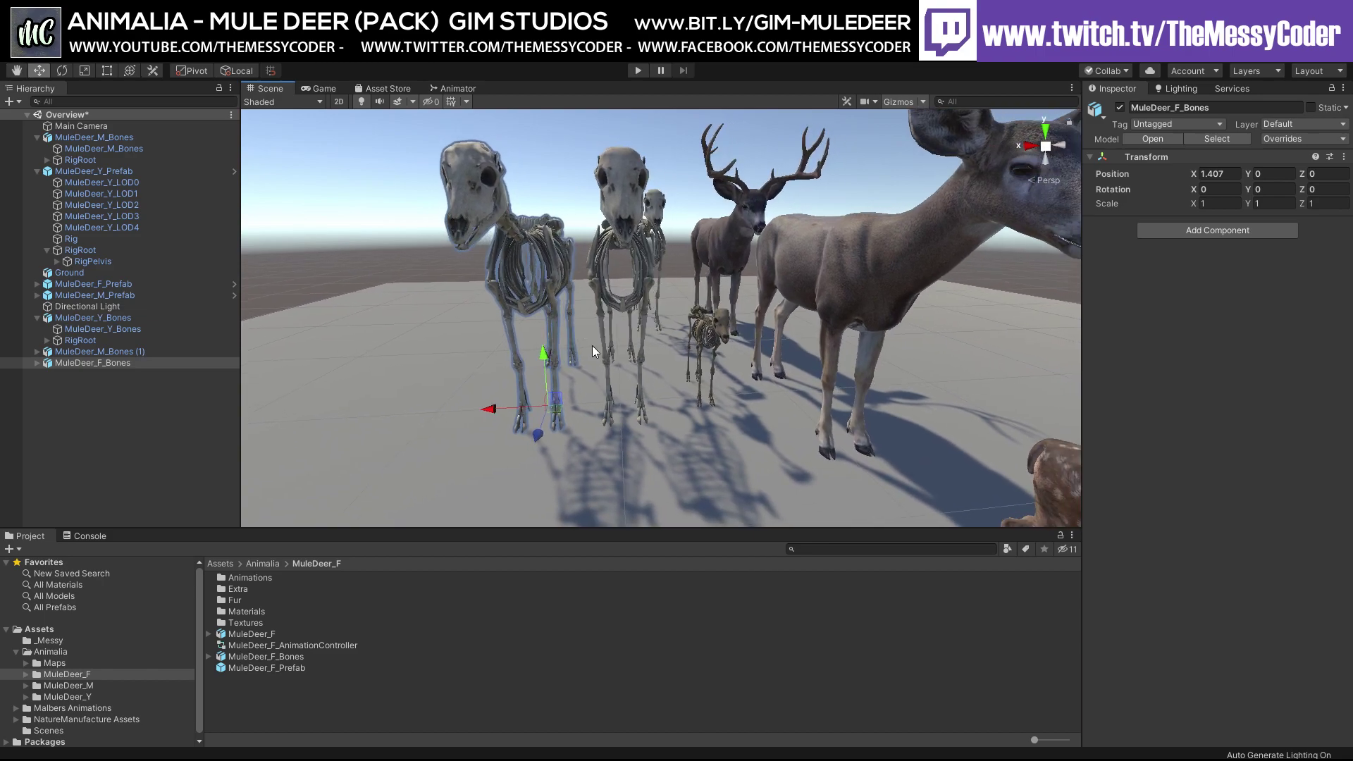